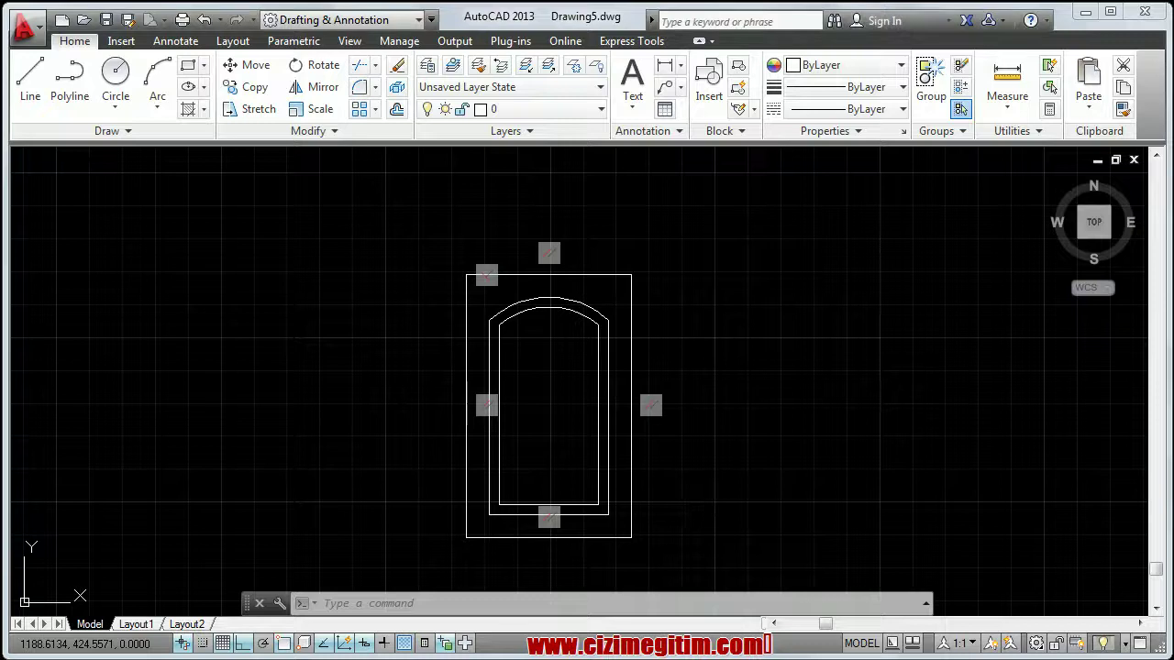
Frame the whole arched door outline in view and switch to the Parametric ribbon tab.
scroll(541, 356, "up", 3)
middle_click_drag(538, 354, 505, 433)
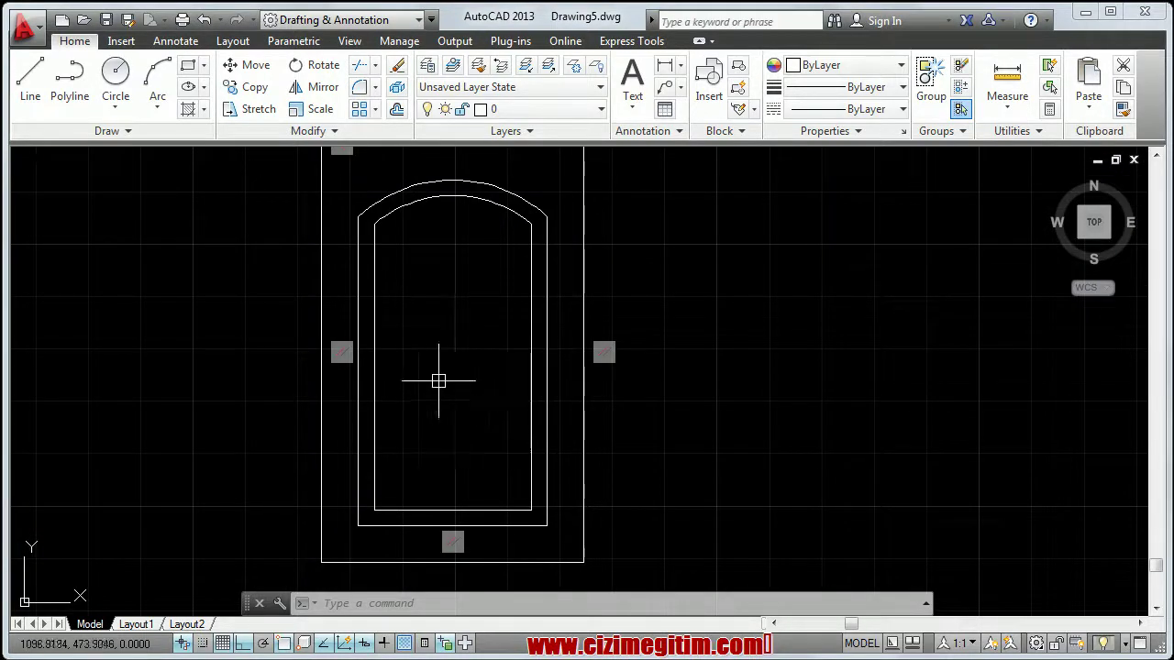
middle_click_drag(438, 381, 421, 403)
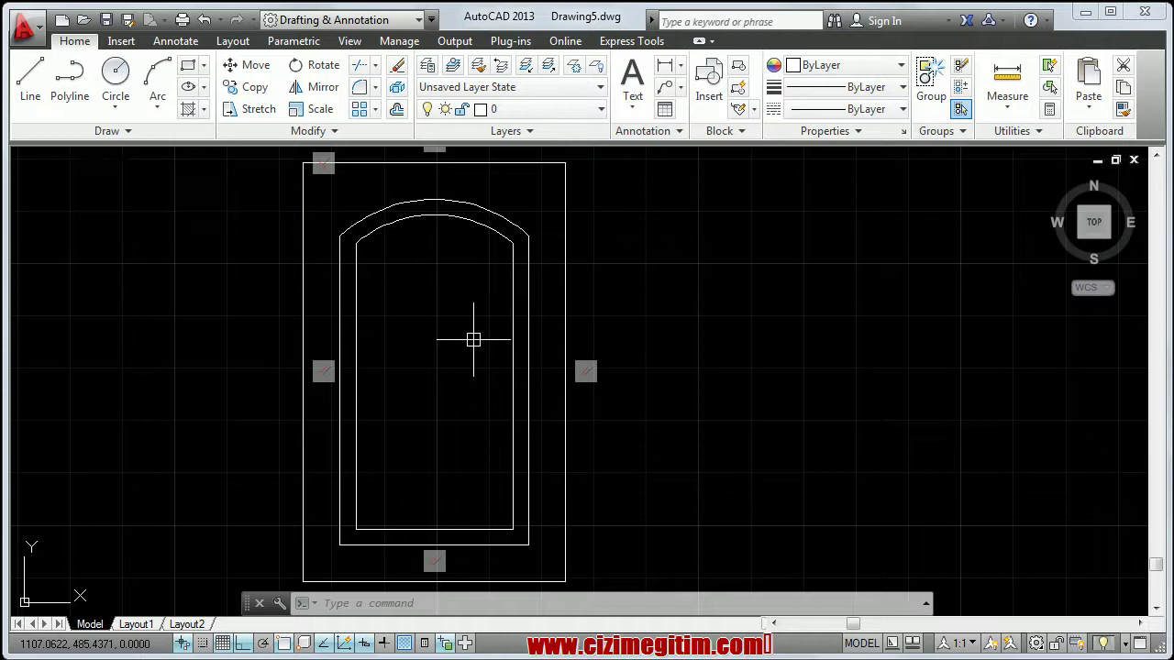
left_click(287, 42)
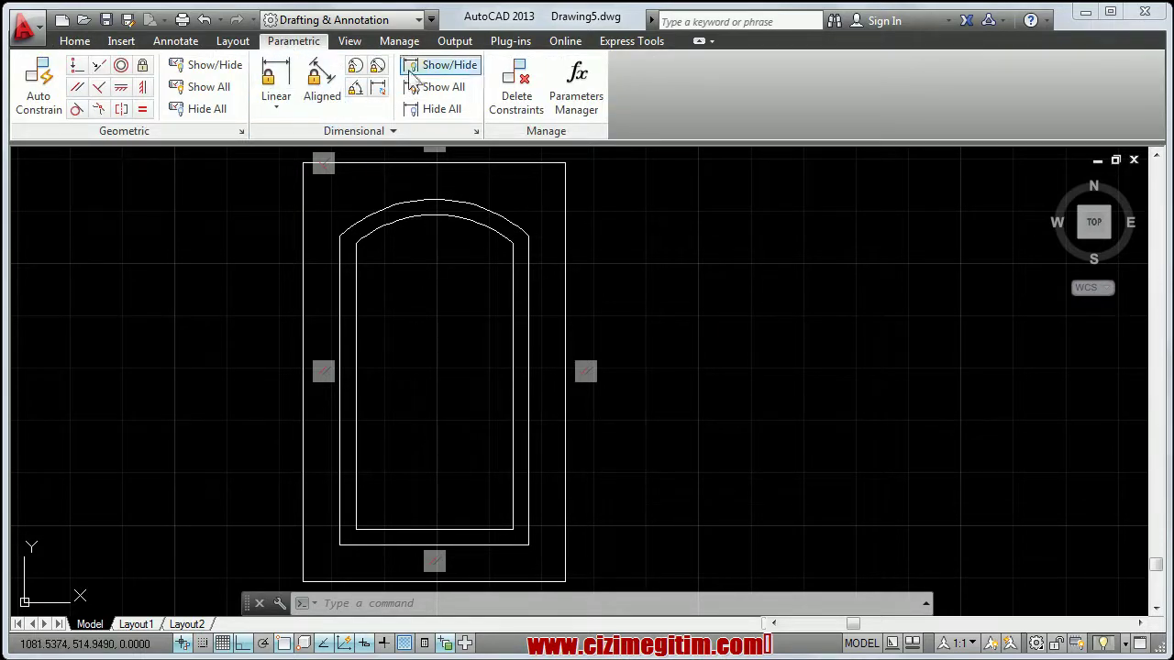
middle_click_drag(407, 236, 414, 231)
scroll(414, 231, "down", 2)
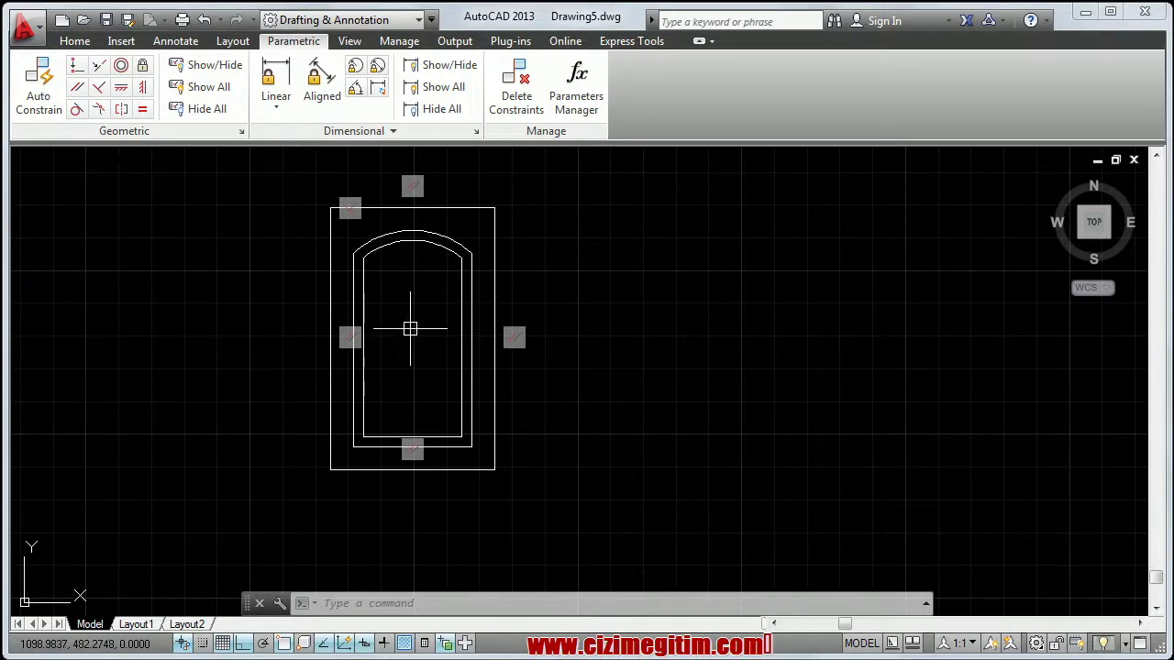
Browse the Linear constraint variants, cancel a trial Convert, and switch to the Annotate tab.
left_click(289, 84)
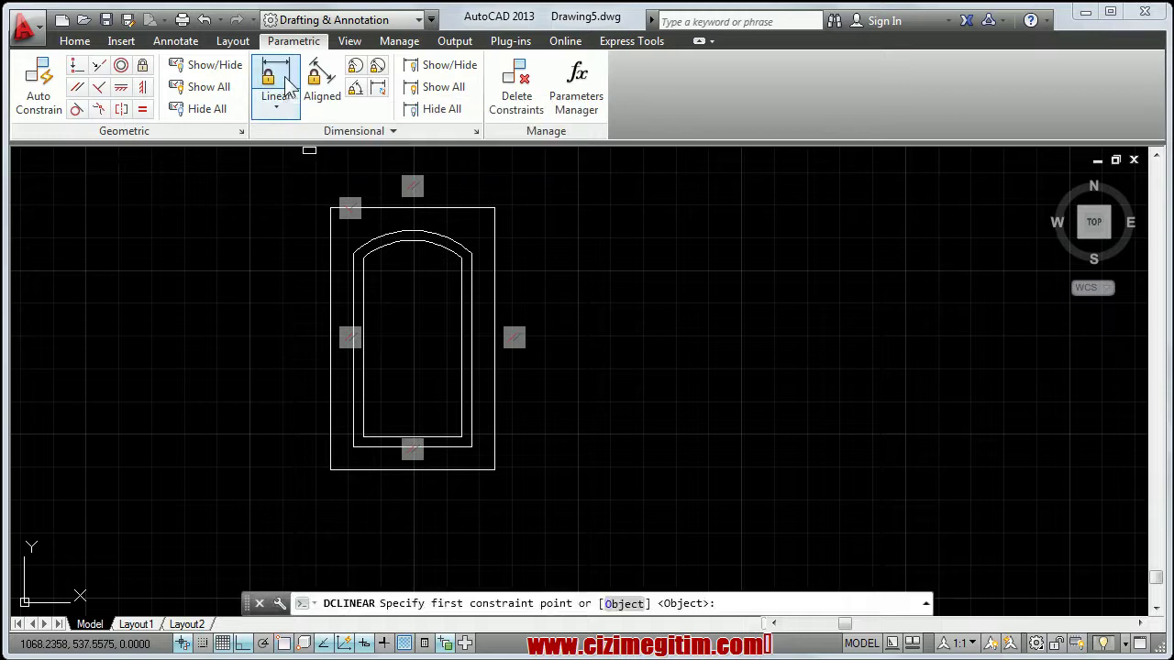
left_click(284, 123)
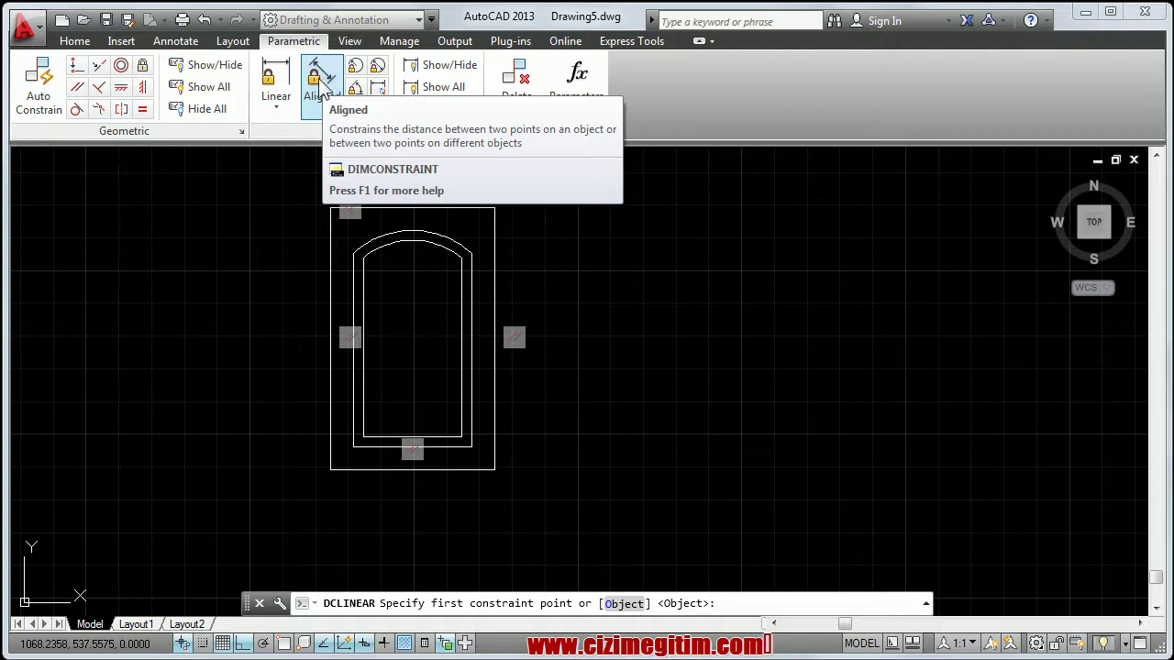
mouse_move(377, 87)
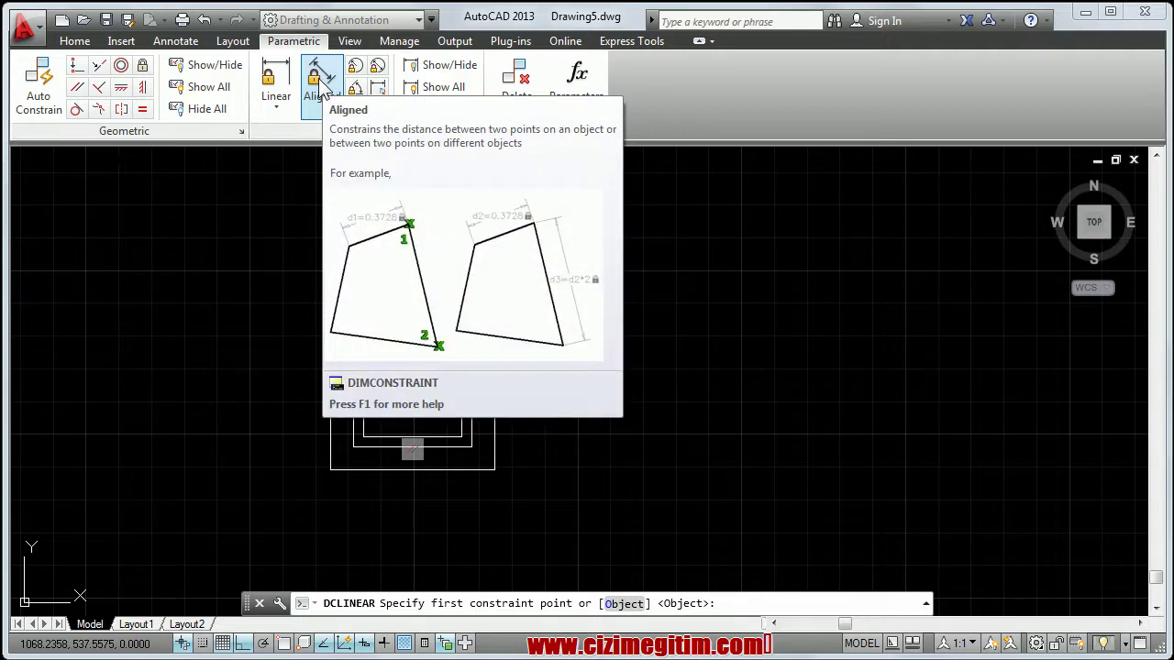
left_click(379, 90)
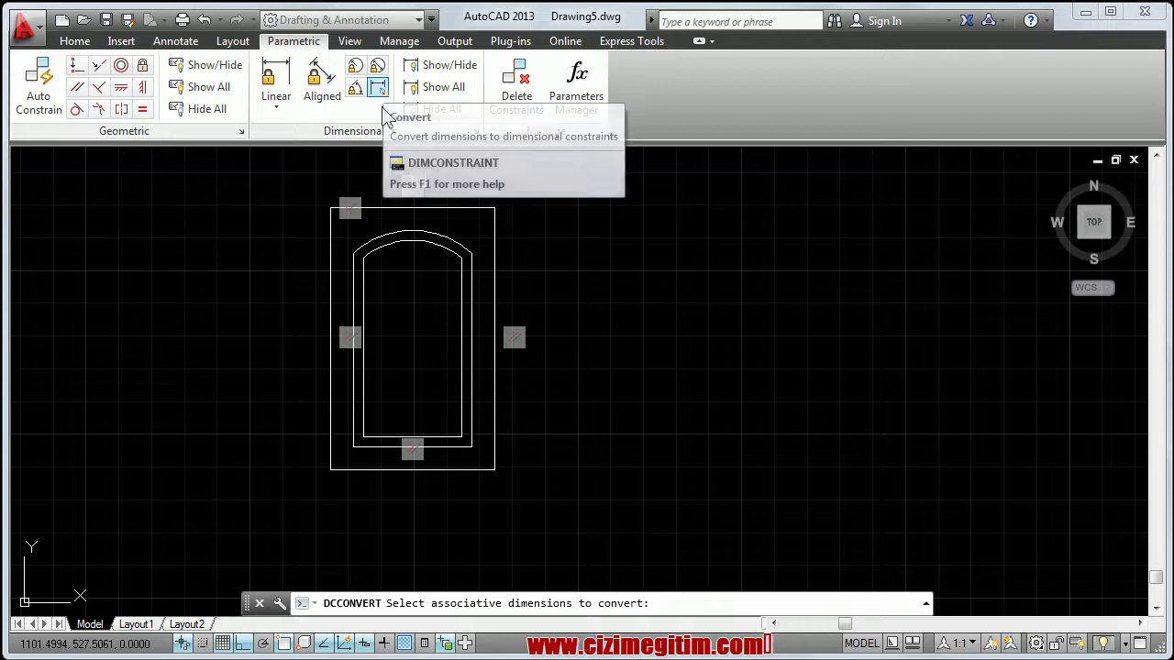
key("Escape")
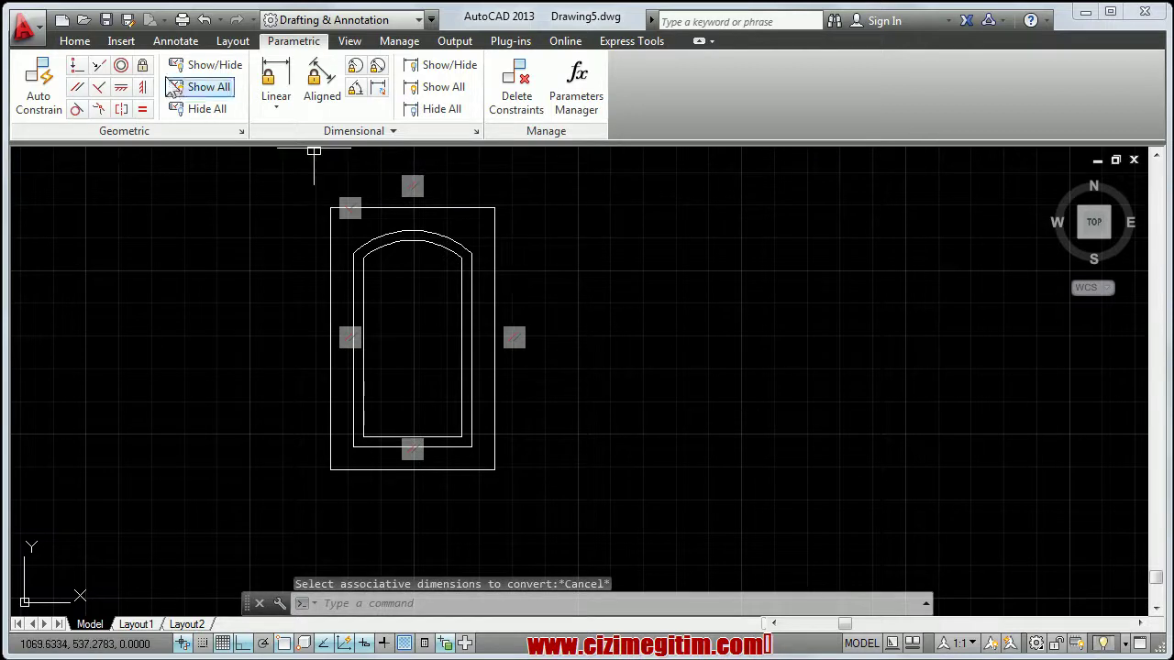
left_click(175, 41)
Dimension the outer rectangle: 80 height on the right side and 50 width along the bottom.
left_click(345, 78)
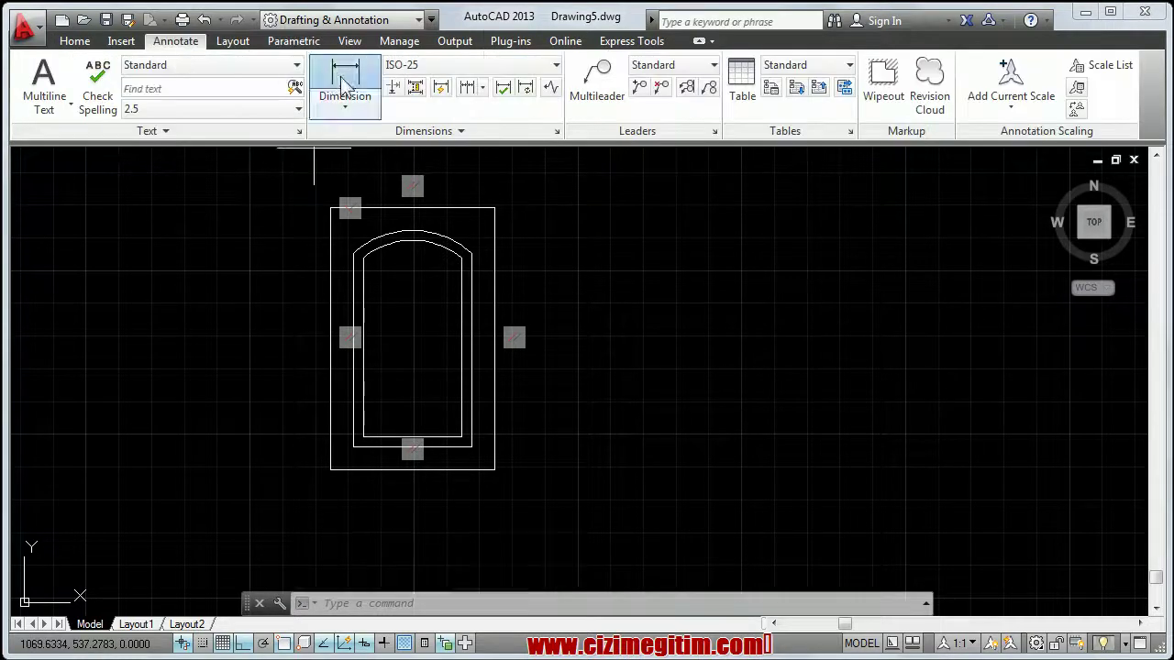
left_click(495, 470)
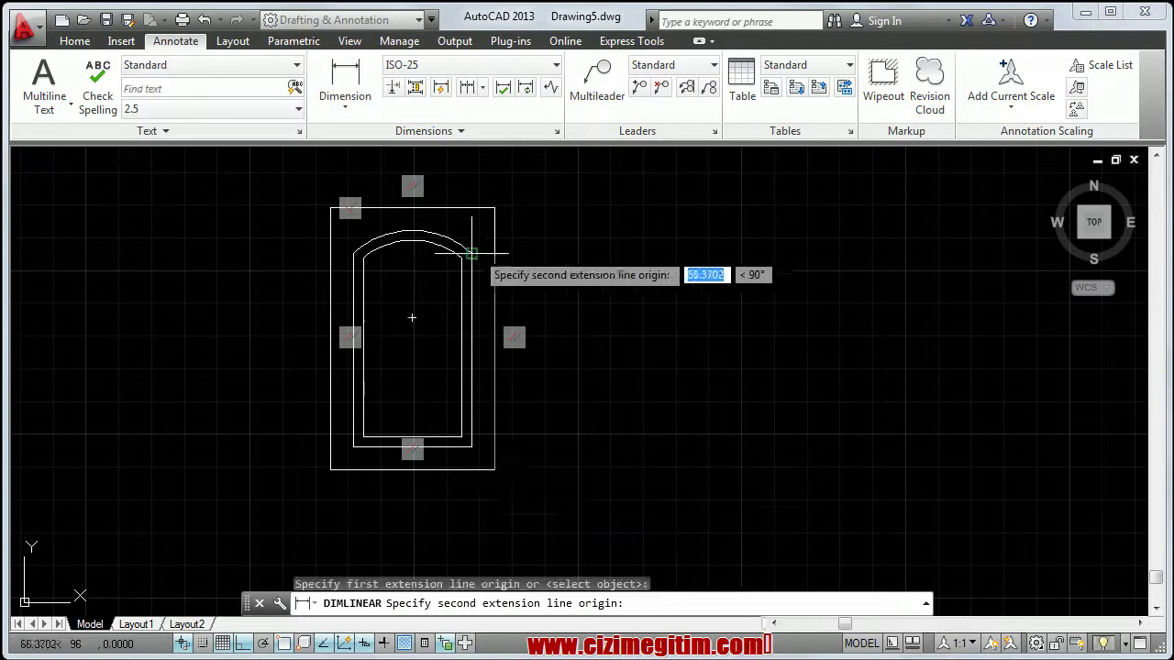
left_click(495, 208)
left_click(581, 299)
key("Return")
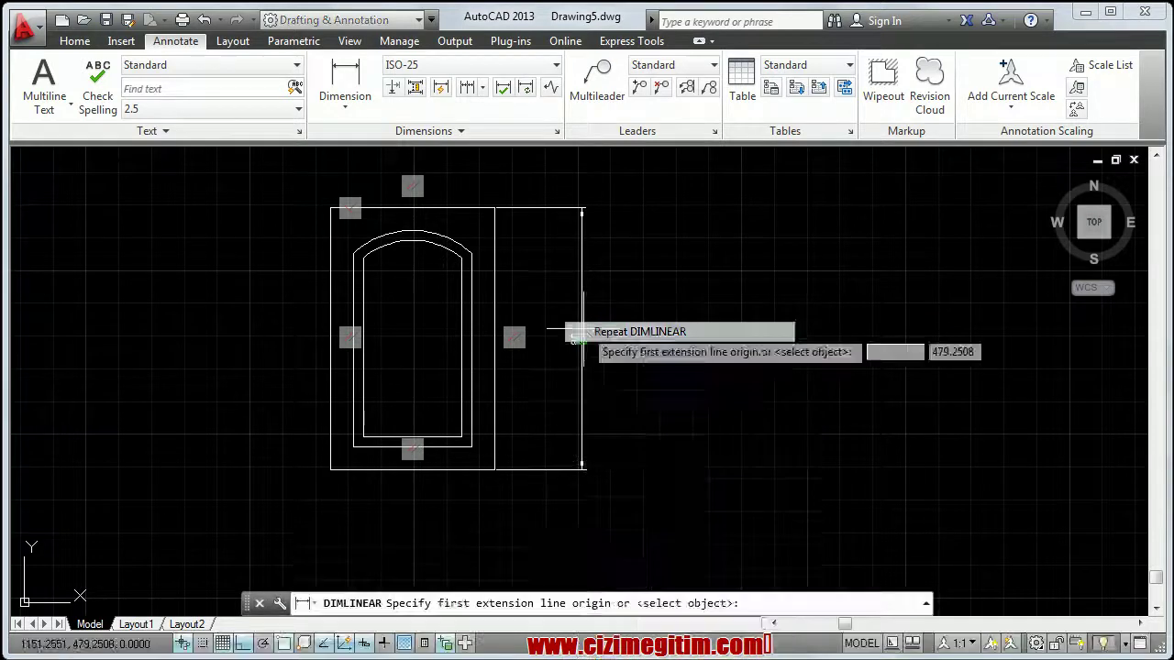
left_click(495, 470)
left_click(331, 470)
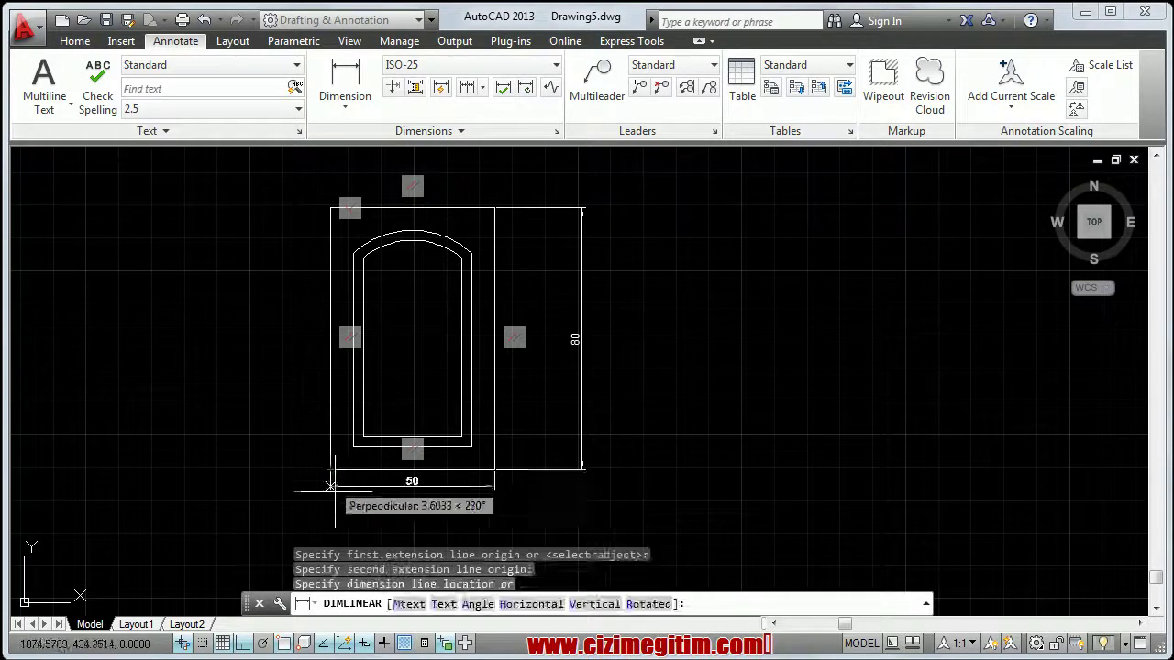
left_click(307, 42)
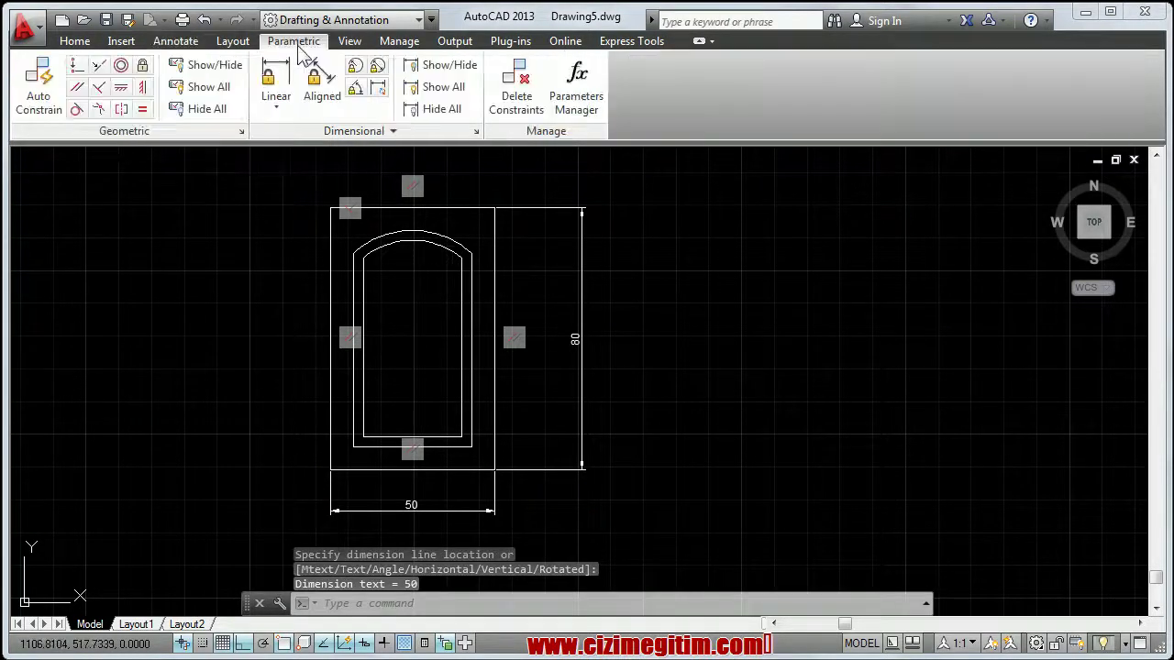
Convert the 80 height dimension into the dimensional constraint d1=80.
left_click(382, 92)
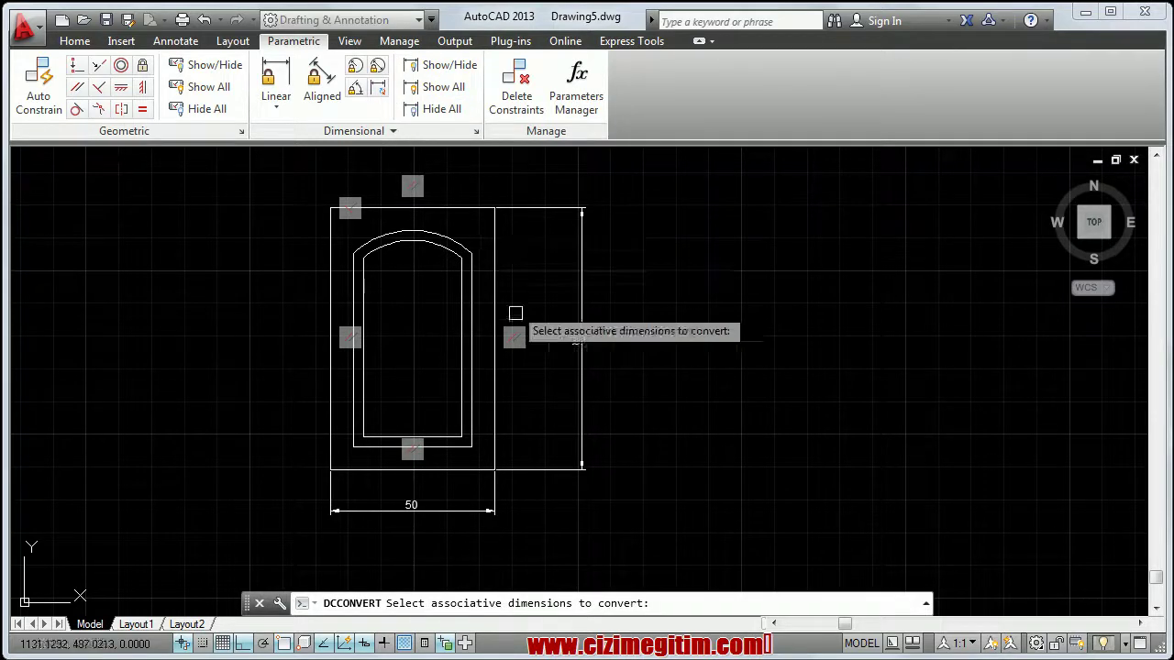
left_click(533, 469)
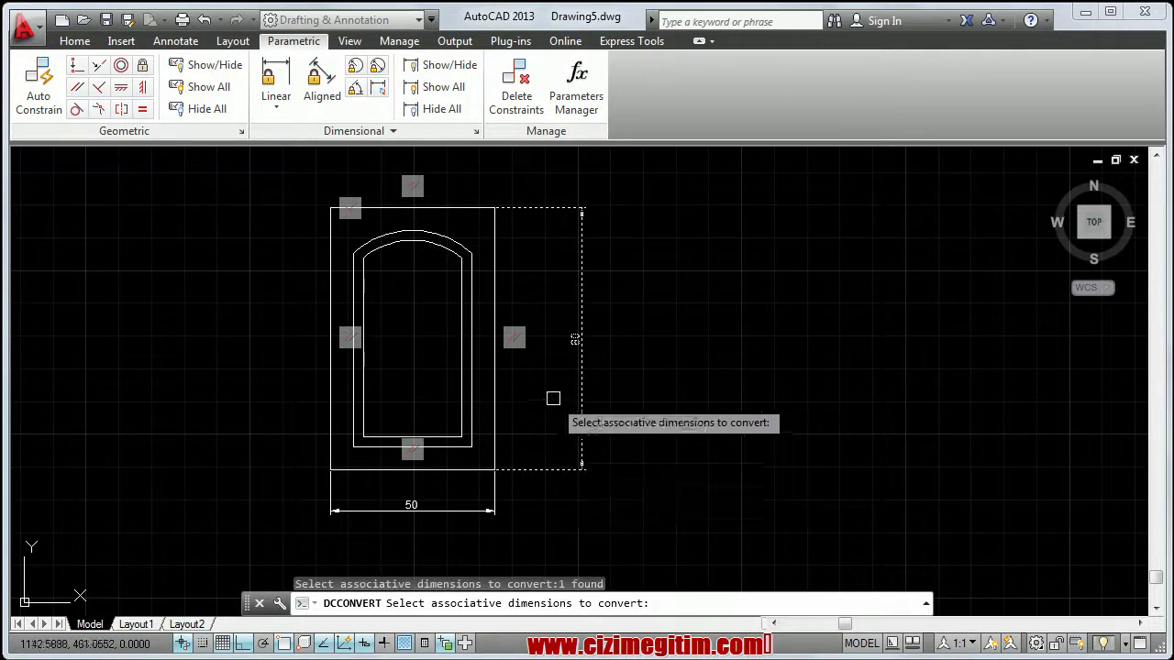
key("Return")
middle_click_drag(554, 332, 549, 293)
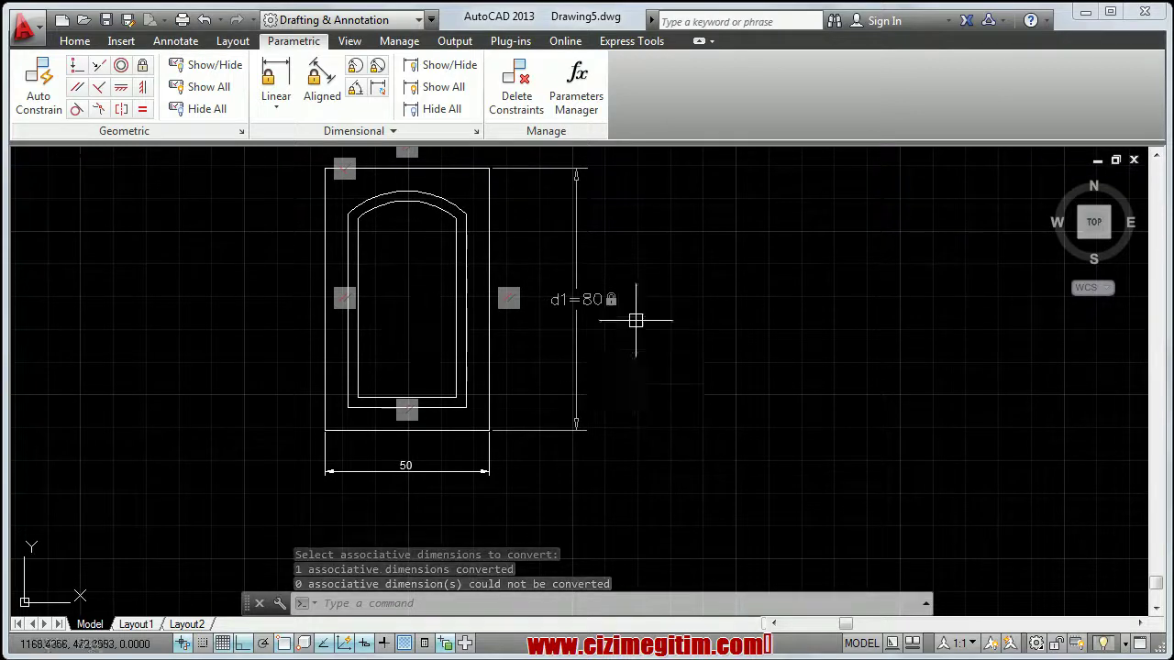
middle_click_drag(637, 320, 575, 392)
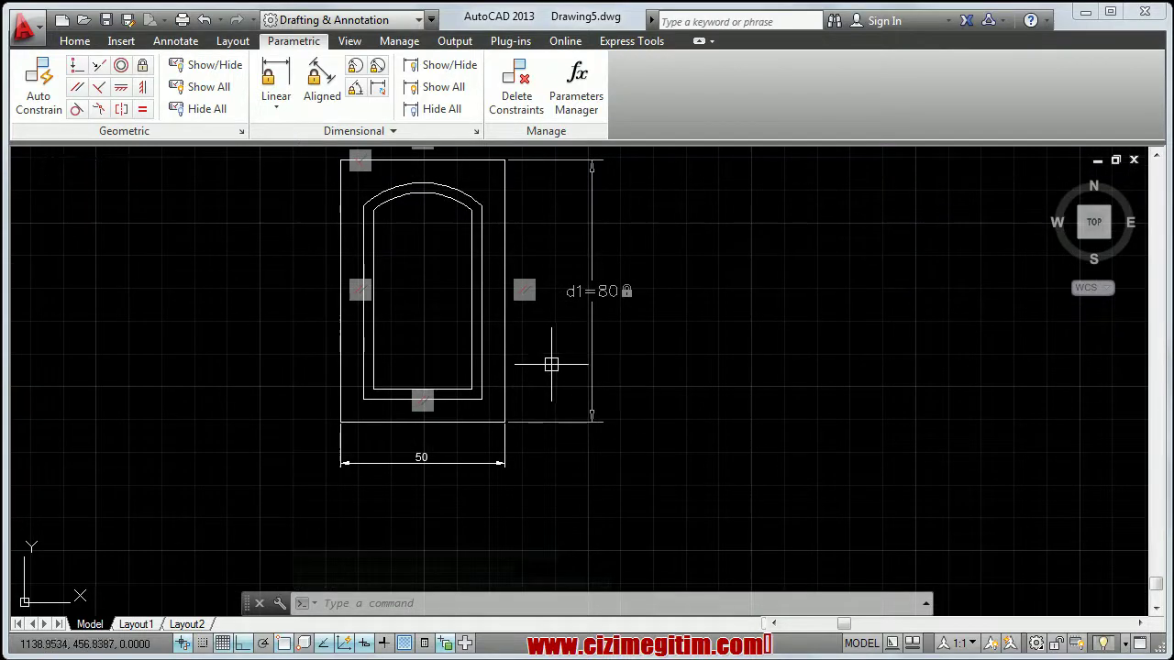
Try converting the 50 width dimension with repeated DCCONVERT; it gets filtered out.
right_click(563, 361)
left_click(573, 364)
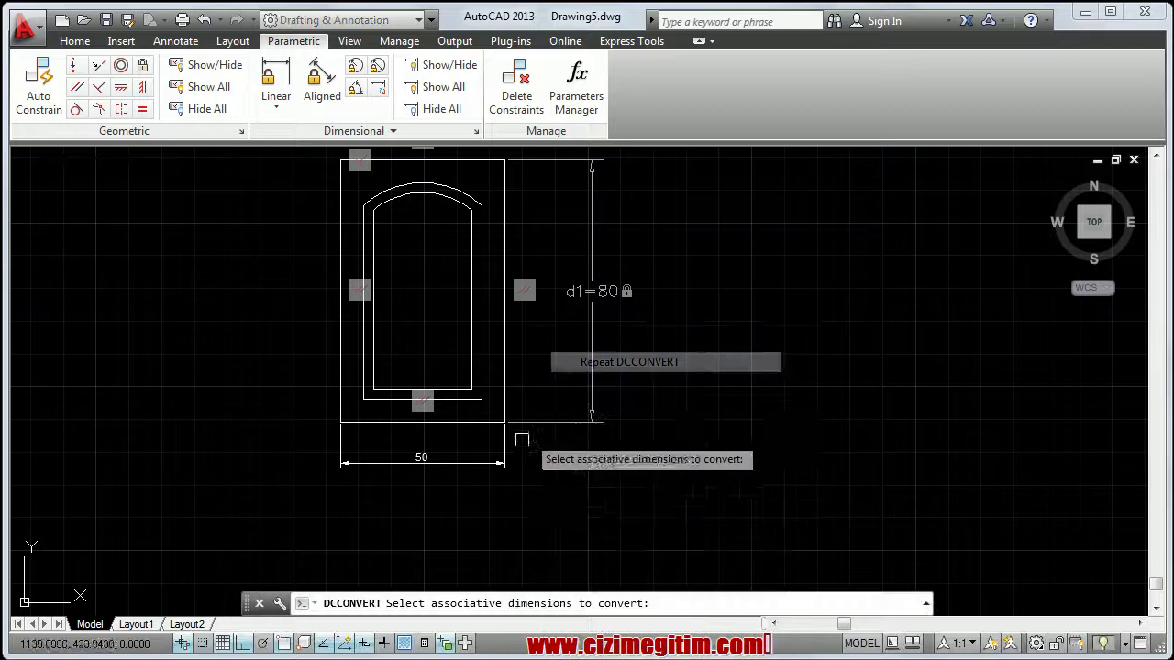
left_click(467, 465)
right_click(480, 450)
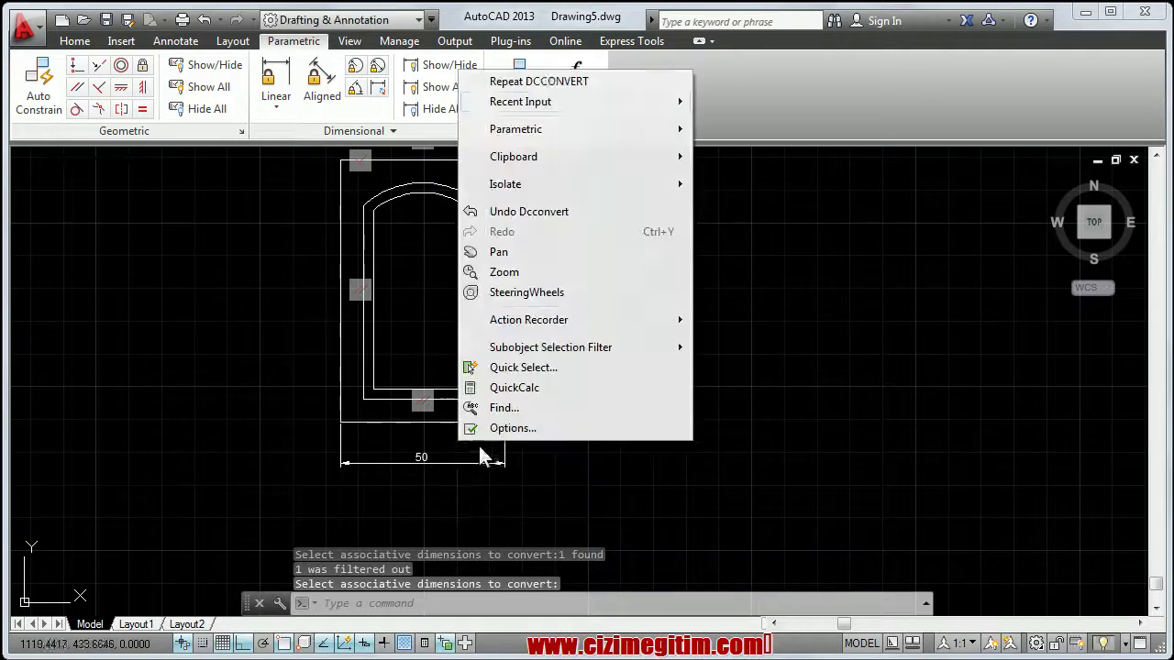
left_click(535, 81)
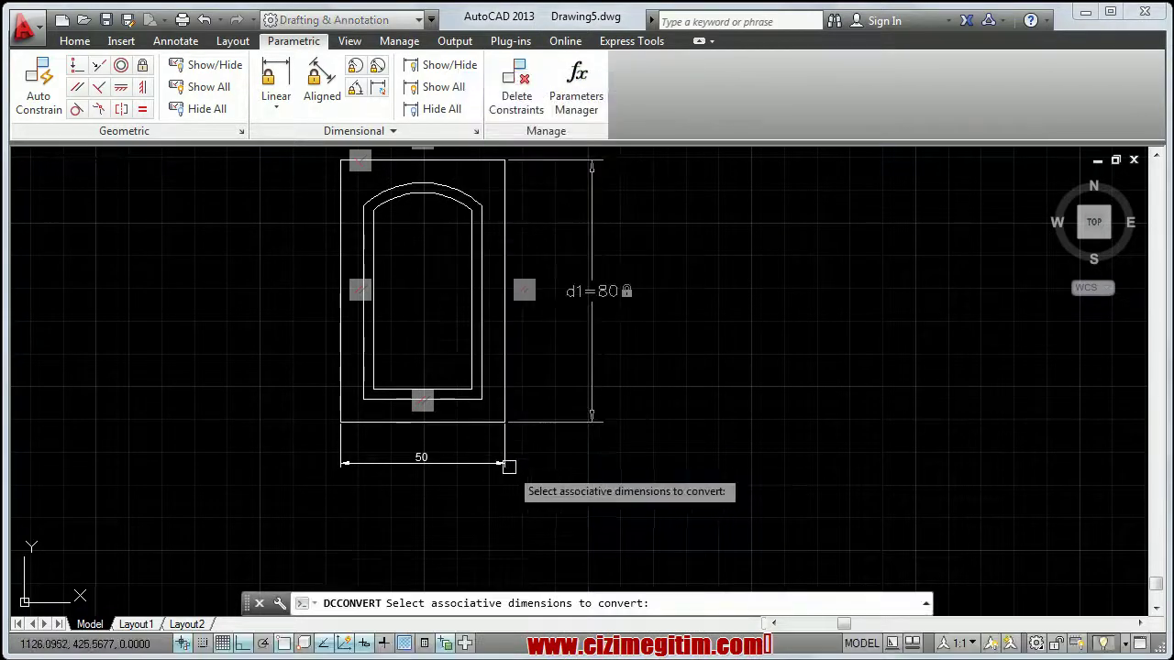
left_click(500, 464)
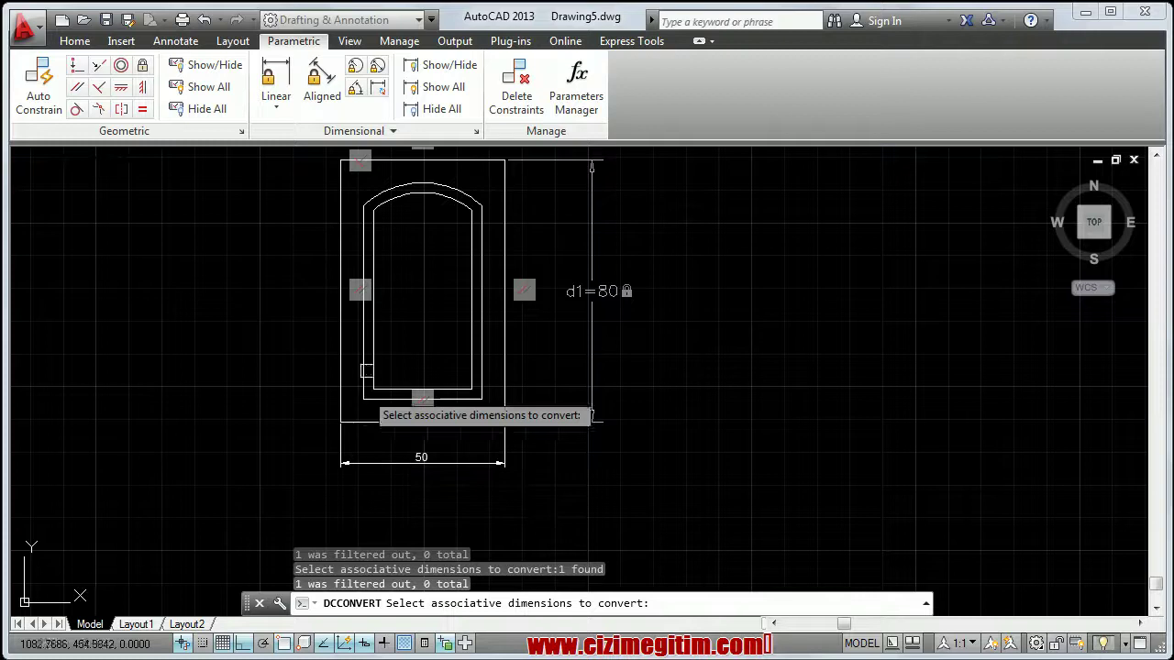
key("Escape")
Retry converting the 50 width dimension once more, then cancel the attempt.
left_click(430, 468)
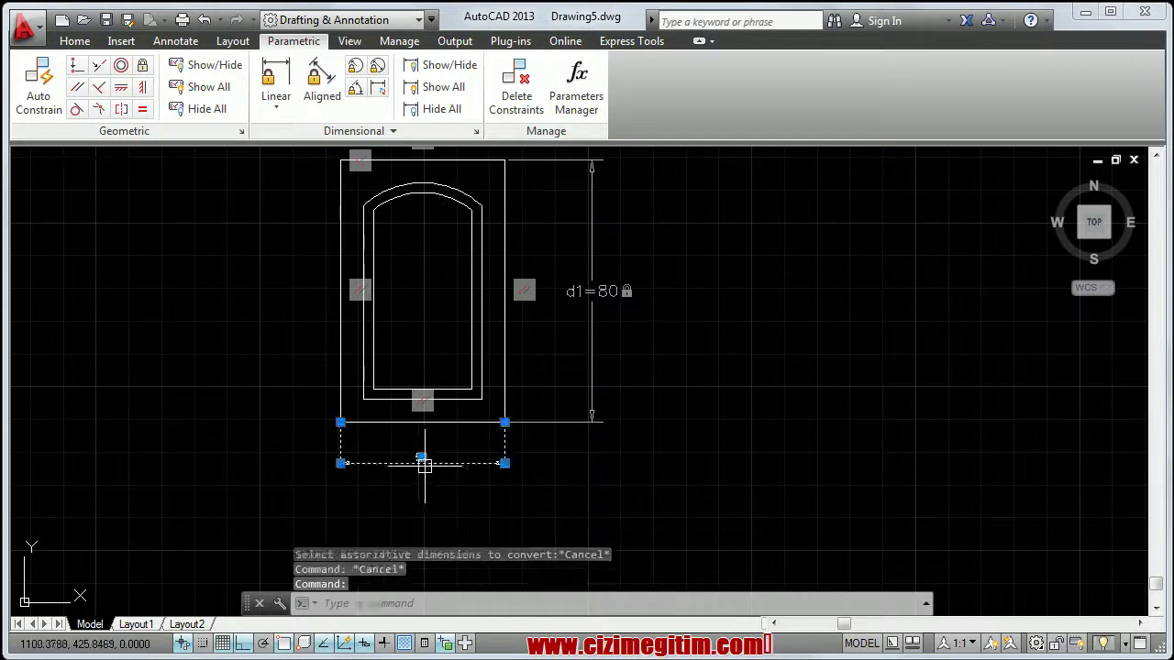
key("Escape")
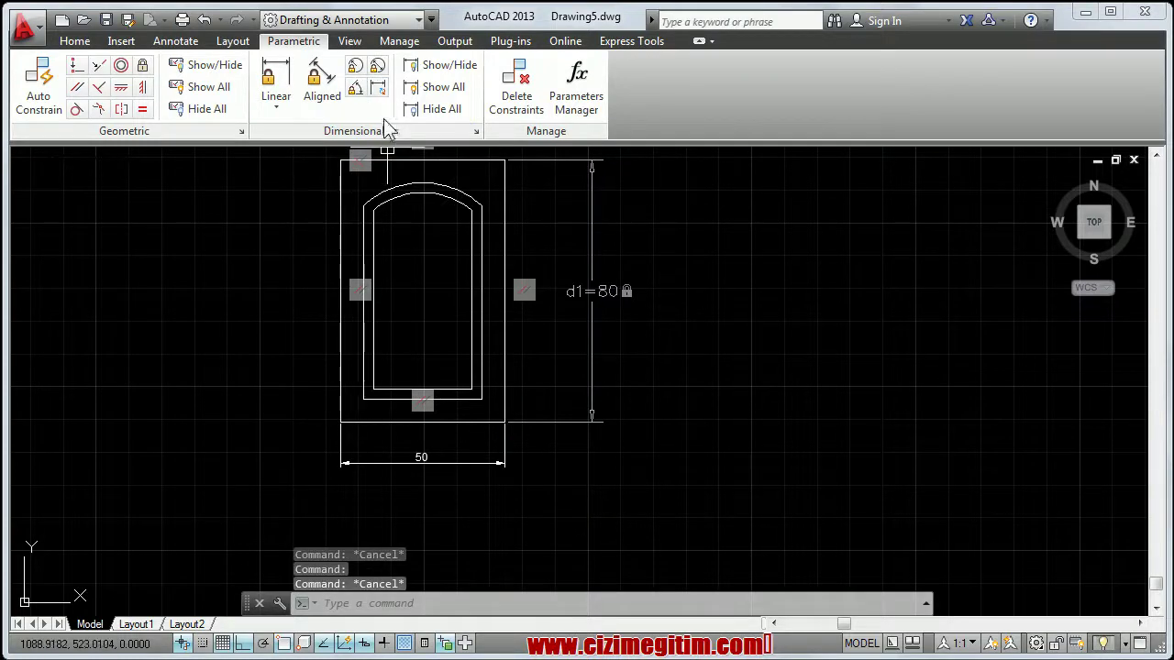
left_click(378, 88)
left_click(372, 463)
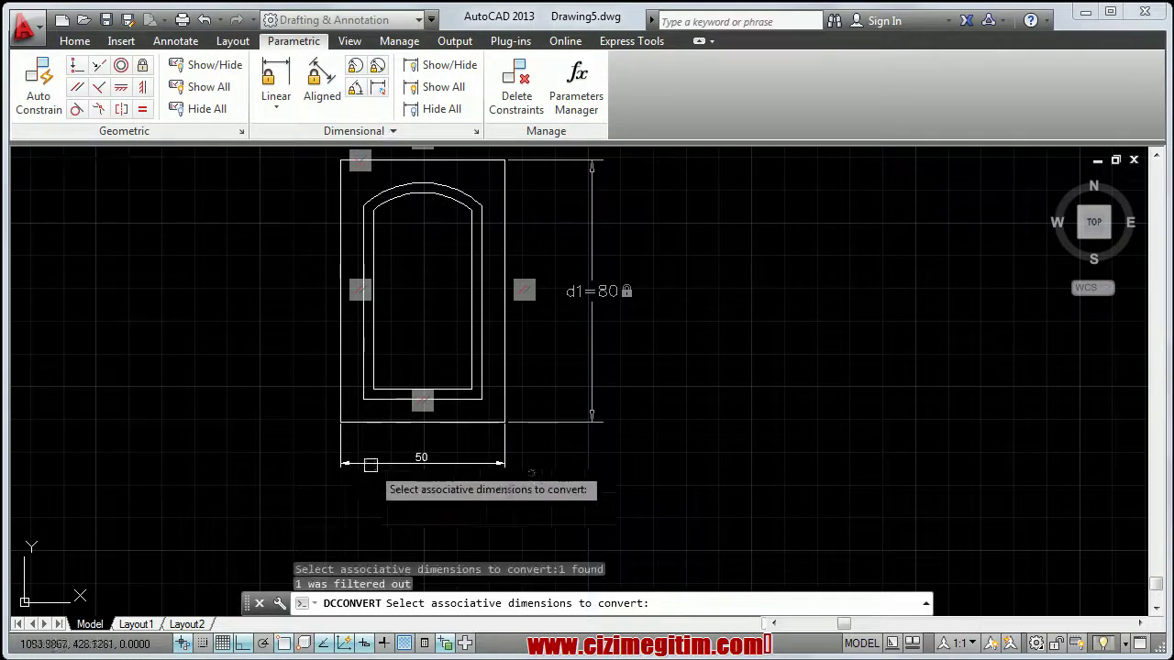
left_click(427, 461)
key("Escape")
Delete the unconvertible 50 width dimension and start a new linear constraint in its place.
scroll(430, 463, "up", 4)
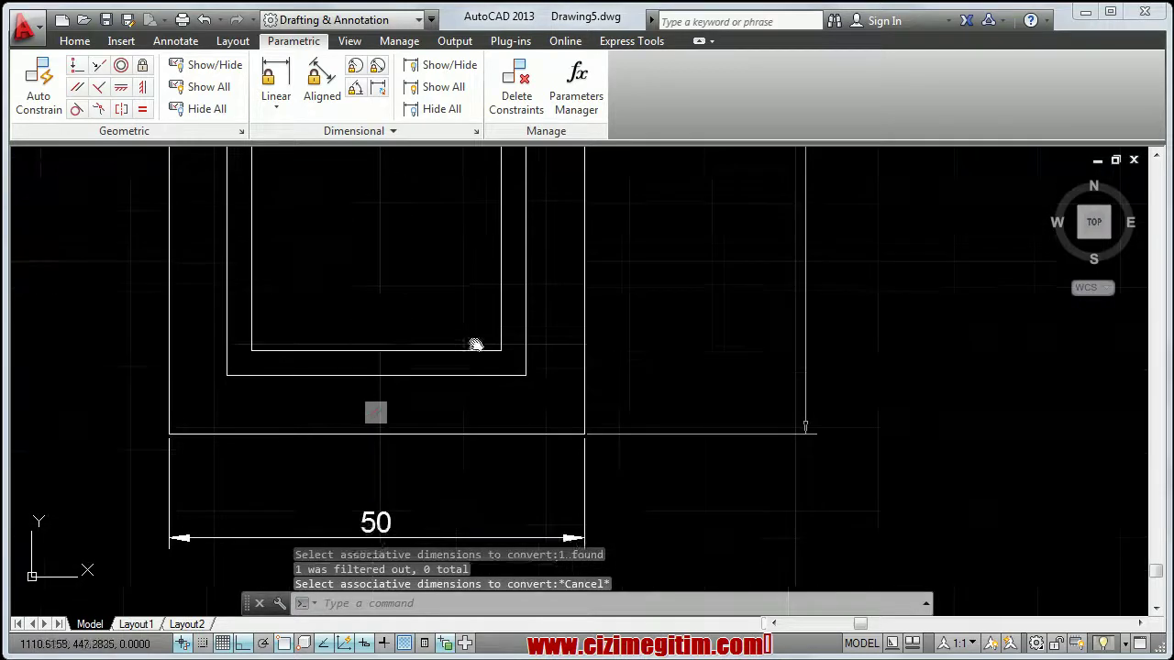
left_click(425, 435)
key("Delete")
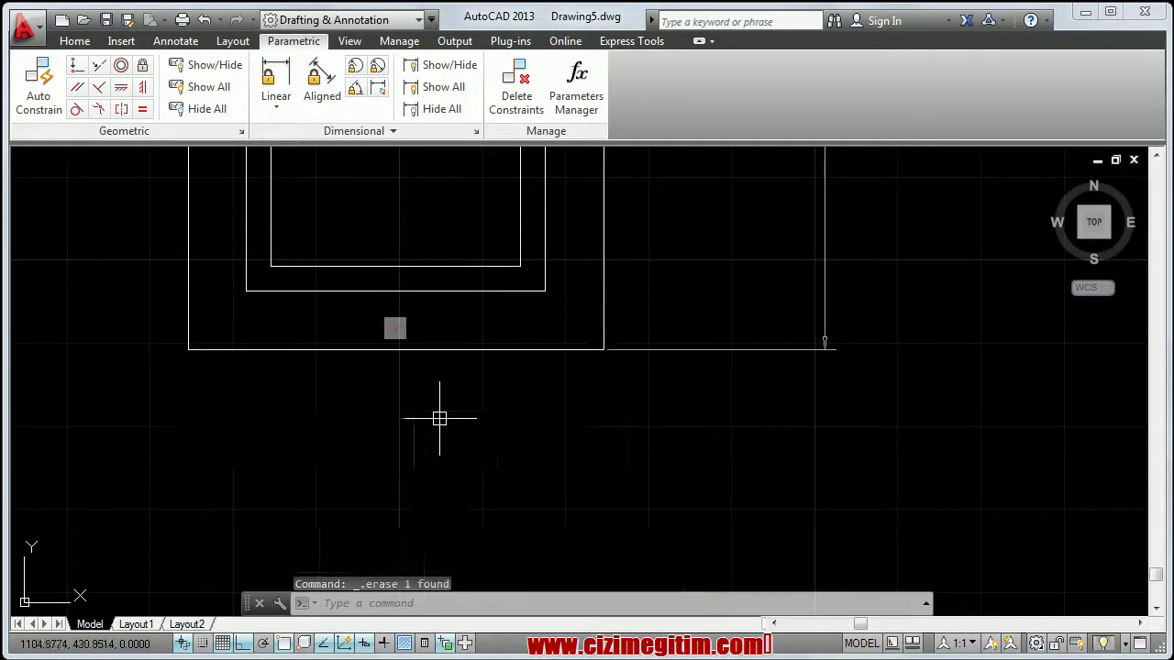
scroll(450, 408, "down", 2)
middle_click_drag(543, 211, 550, 262)
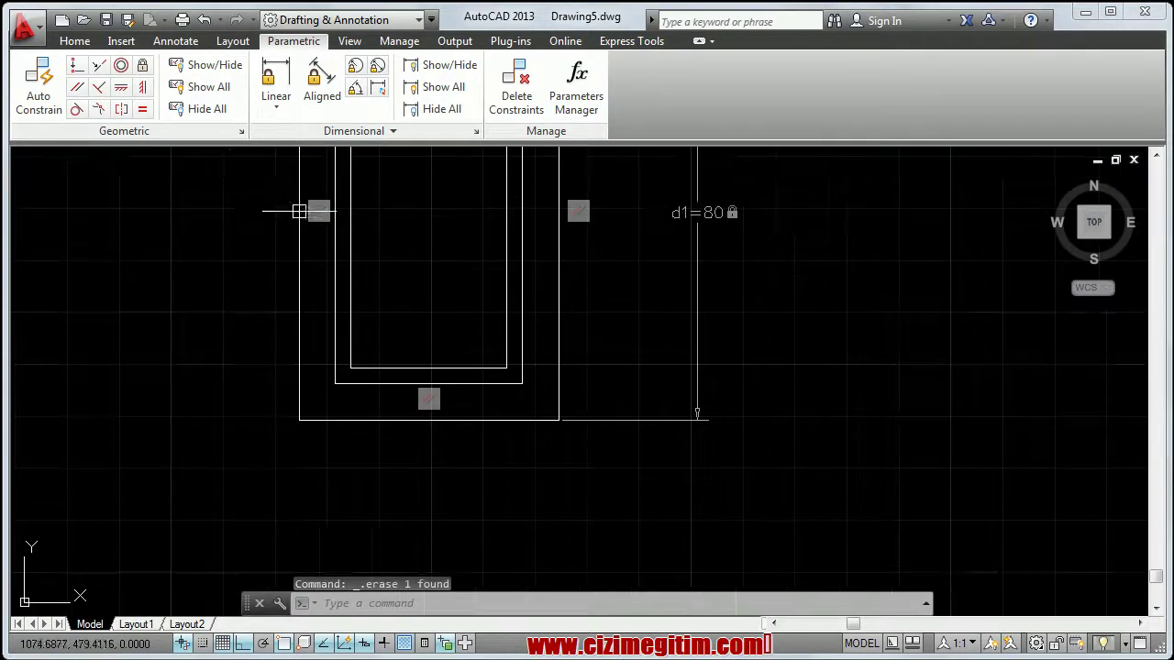
left_click(276, 85)
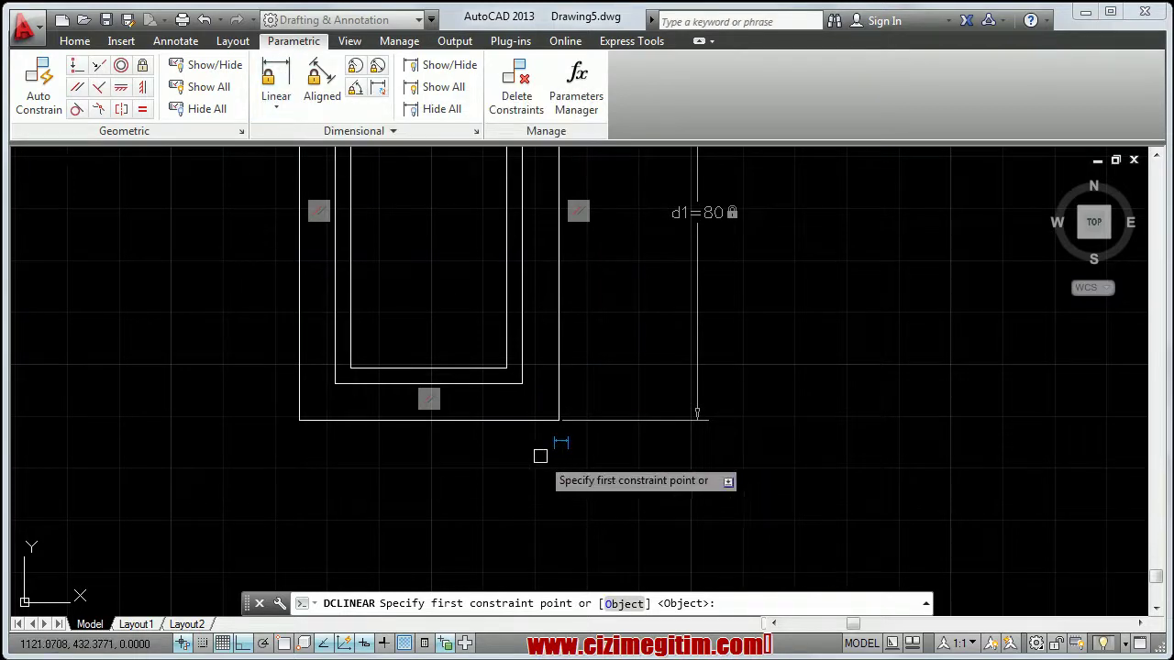
Constrain the frame's bottom width between its bottom-right and bottom-left corners to 50, placed below.
scroll(540, 456, "down", 3)
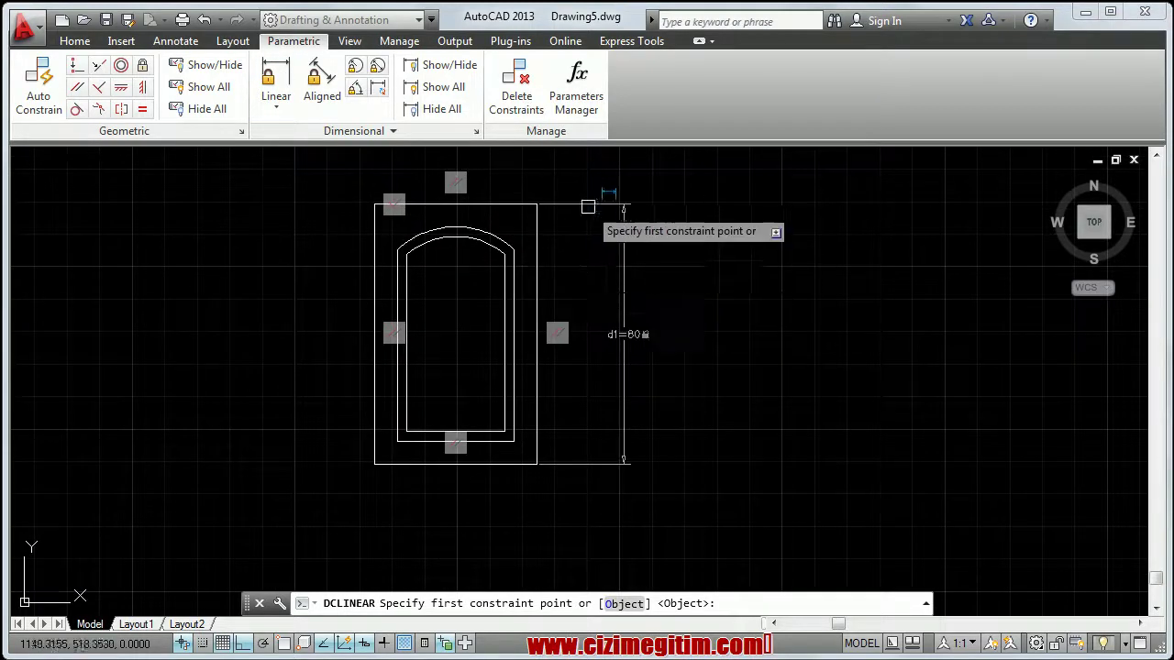
scroll(524, 498, "up", 5)
scroll(537, 484, "down", 2)
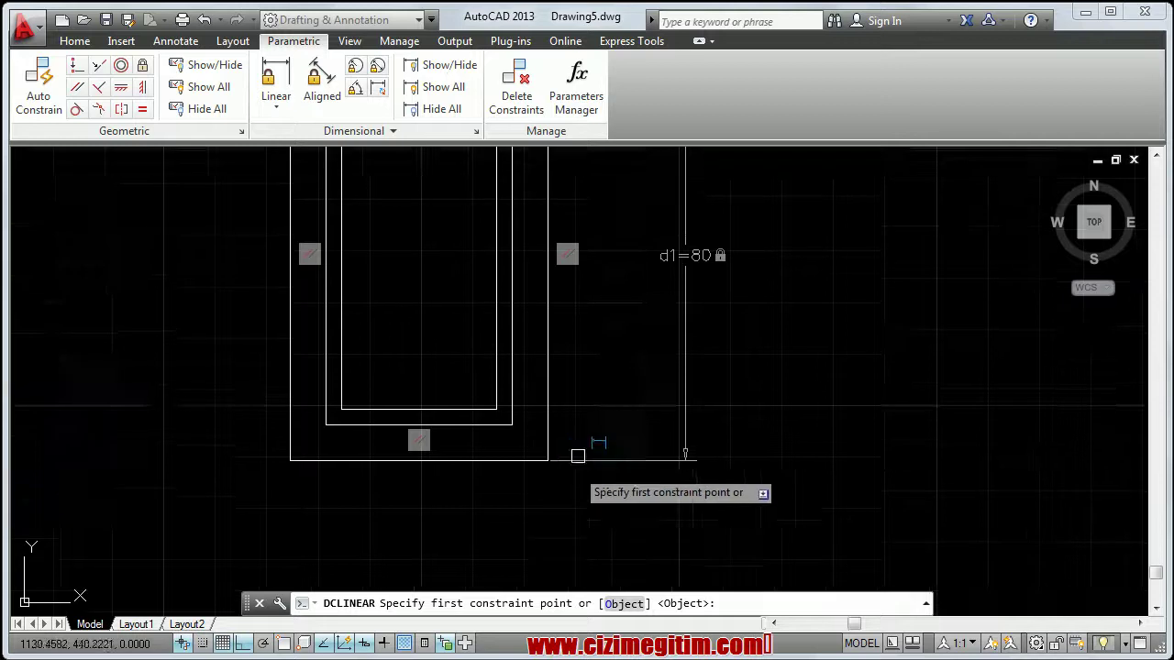
scroll(582, 246, "down", 2)
scroll(581, 246, "up", 2)
left_click(553, 416)
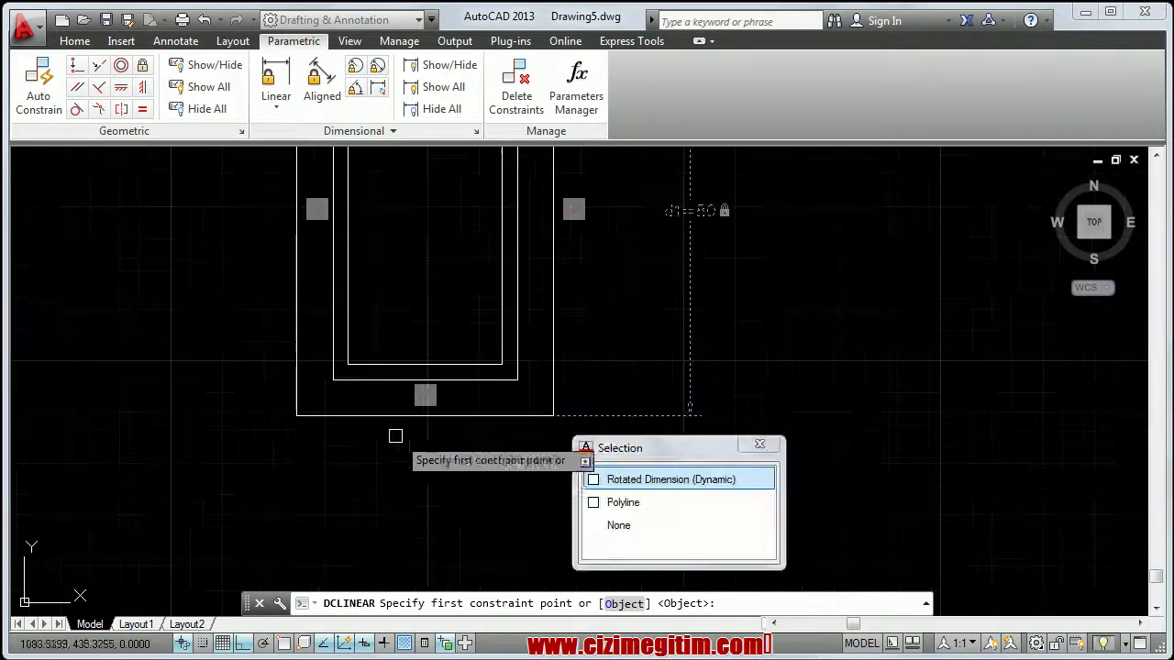
left_click(670, 478)
left_click(553, 415)
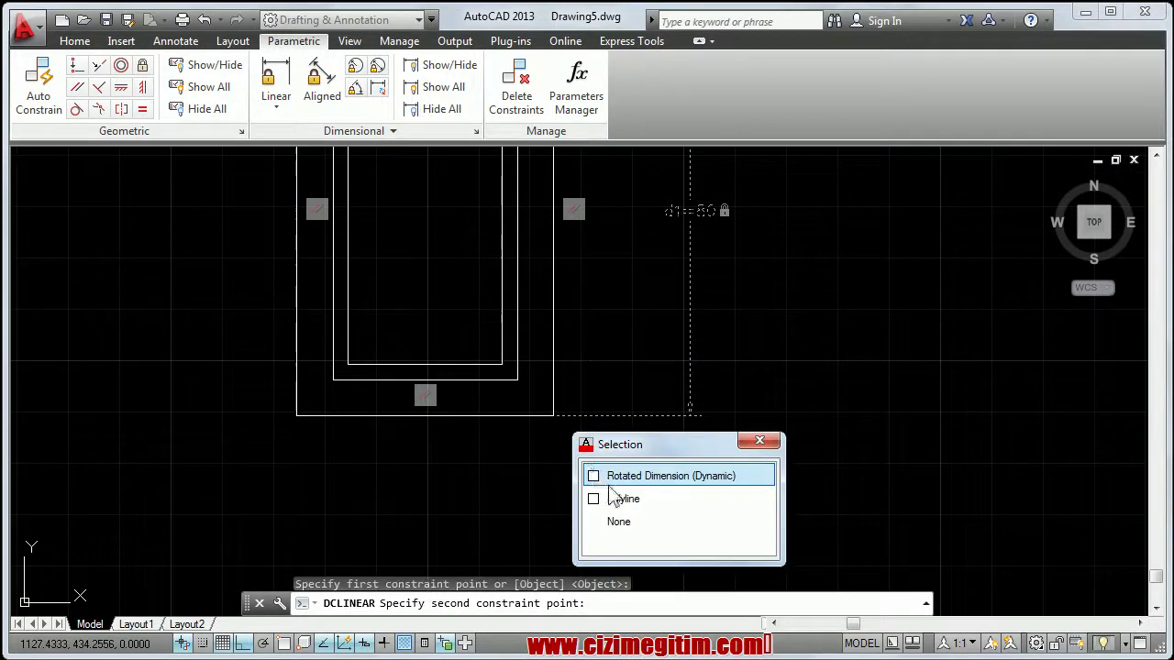
left_click(619, 498)
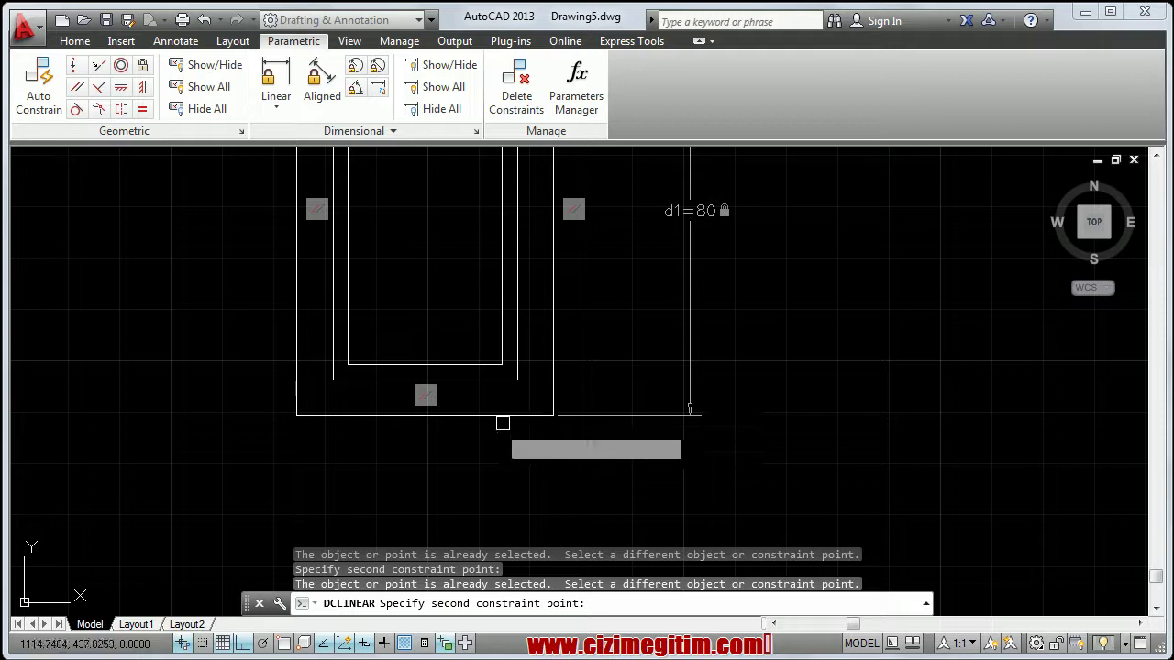
left_click(557, 416)
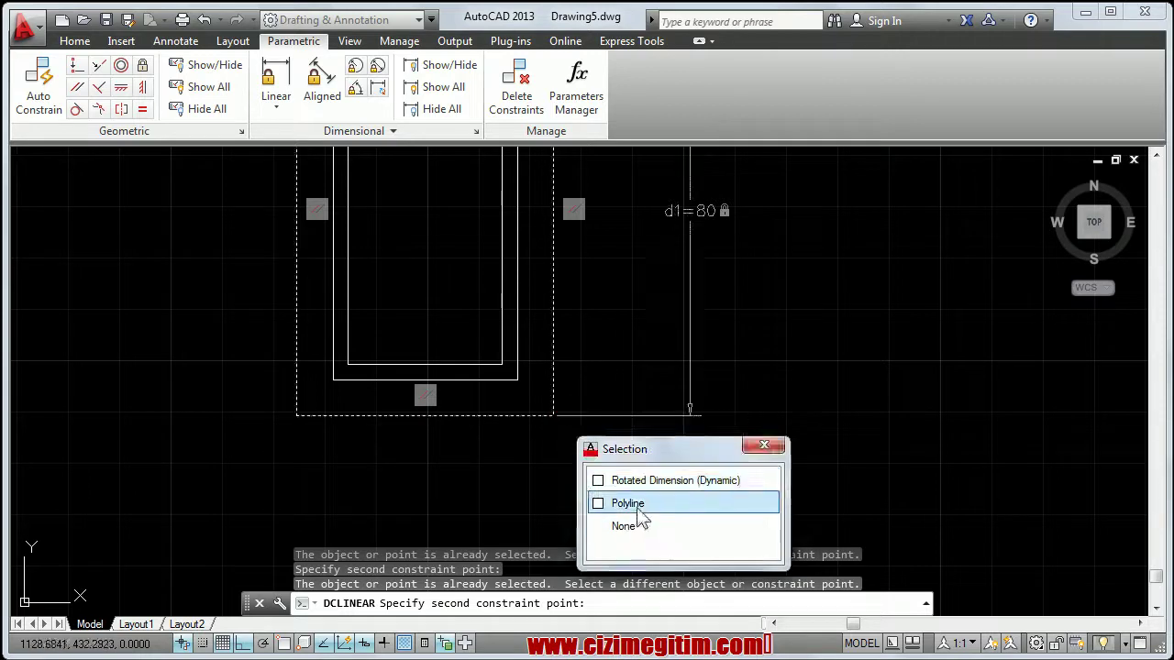
left_click(296, 414)
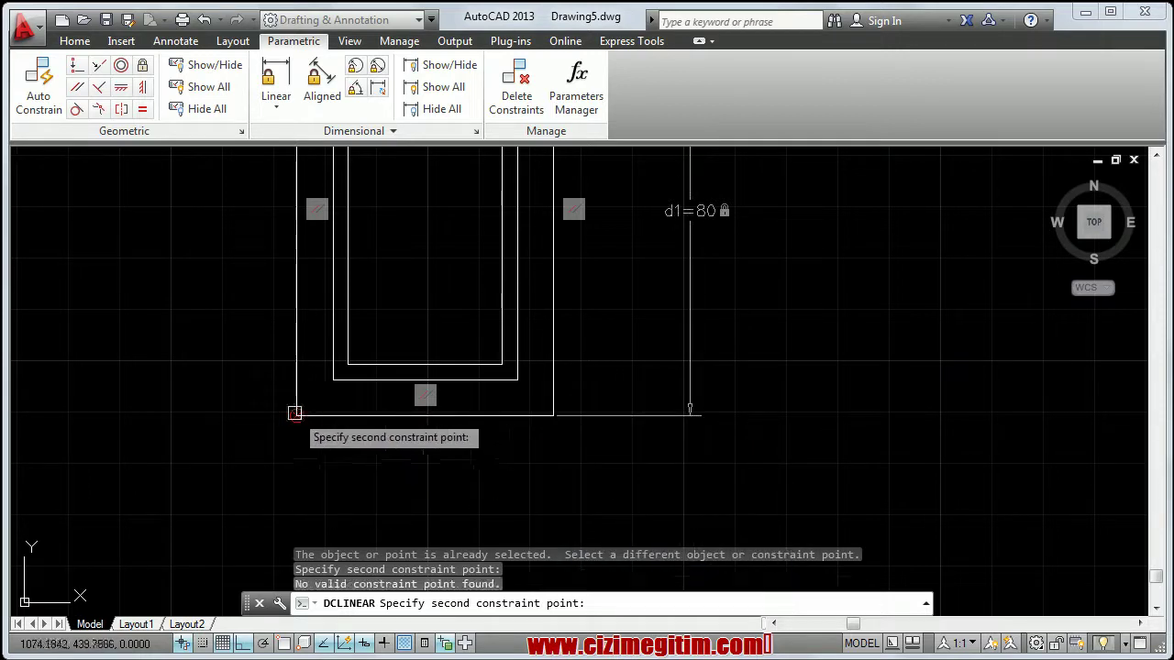
left_click(296, 415)
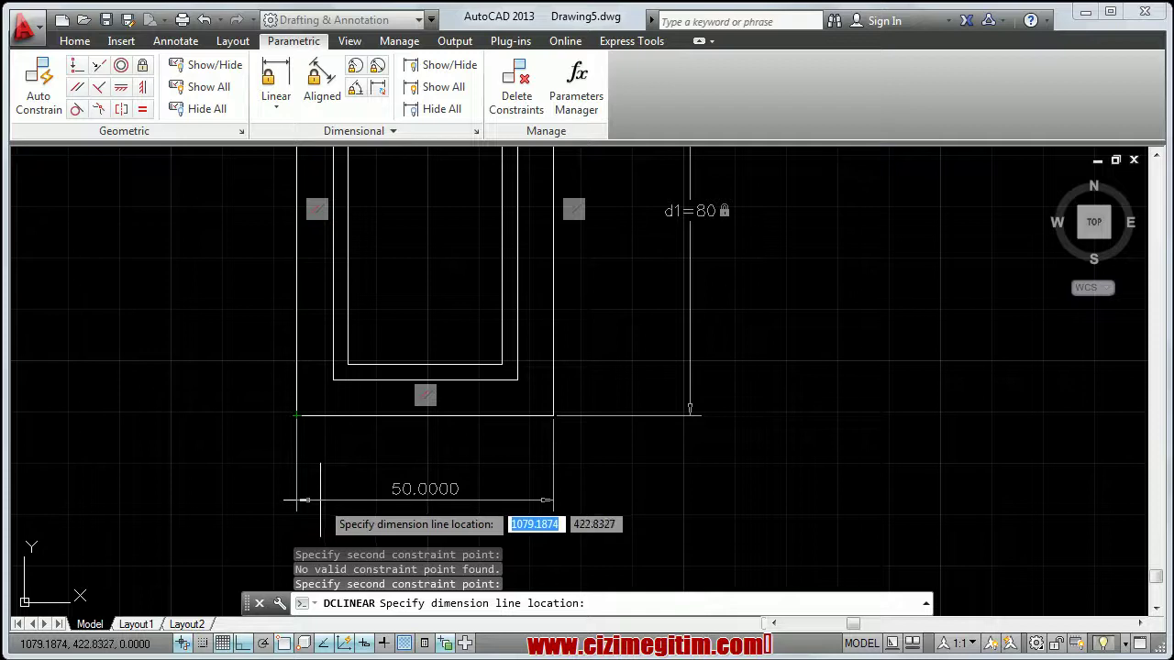
left_click(316, 501)
key("Return")
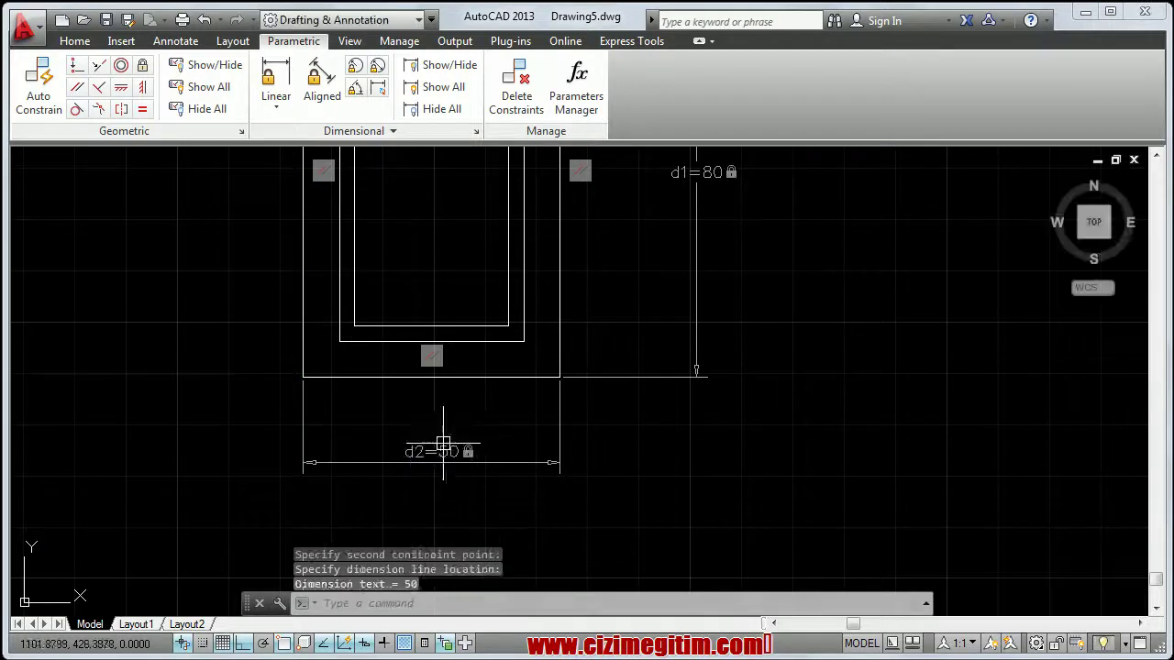
left_click(431, 449)
Rename width constraint d2 to EN (50) and height constraint d1 to BOY (80).
double_click(431, 449)
type("EN")
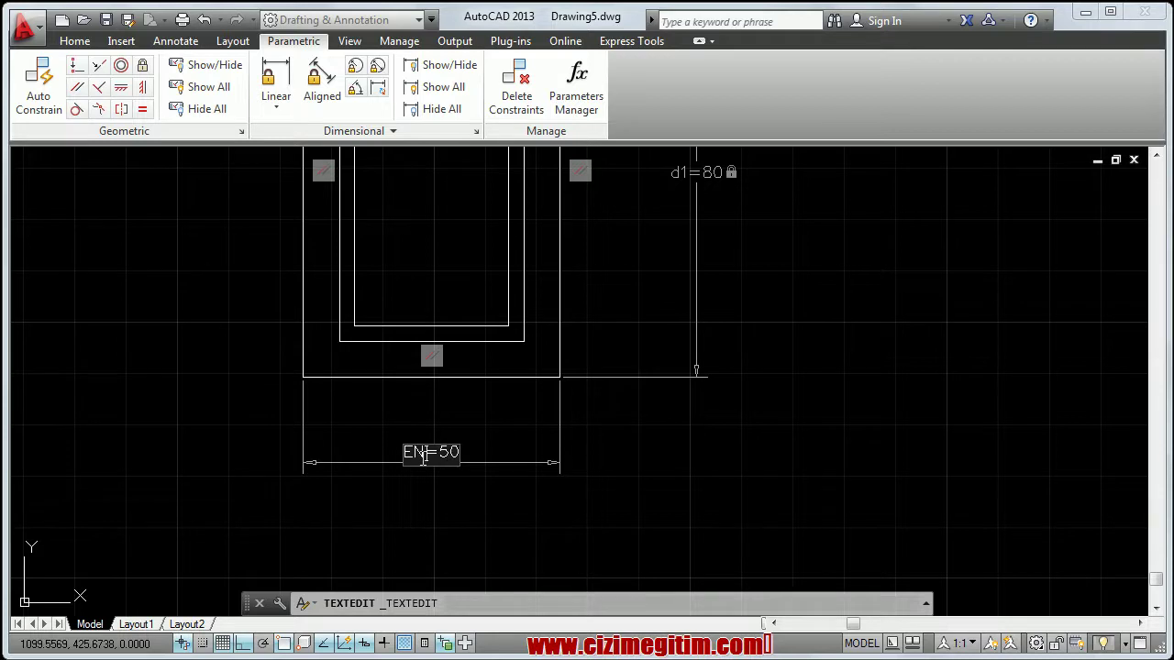
key("Return")
middle_click_drag(632, 361, 586, 432)
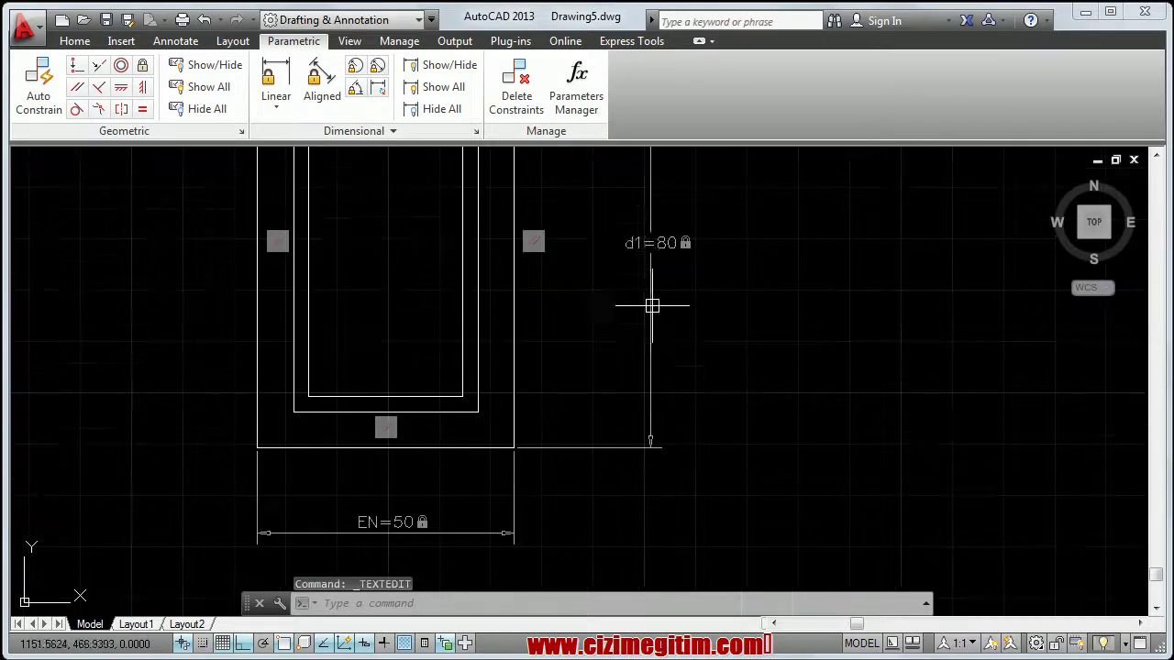
double_click(664, 240)
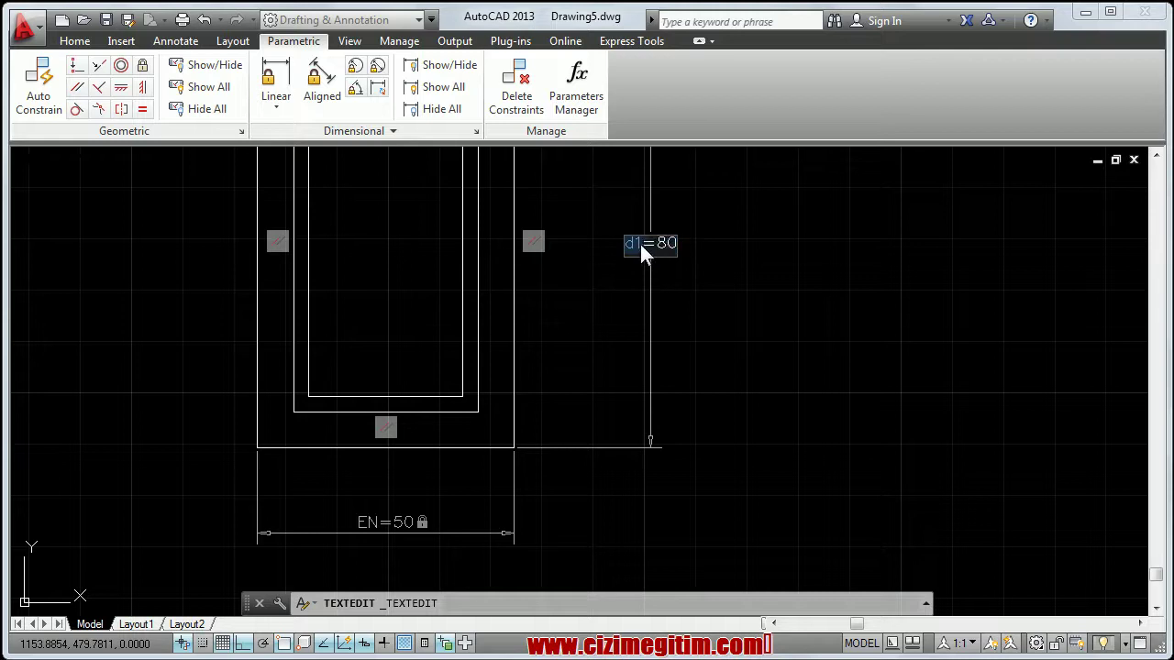
type("BOY")
key("Return")
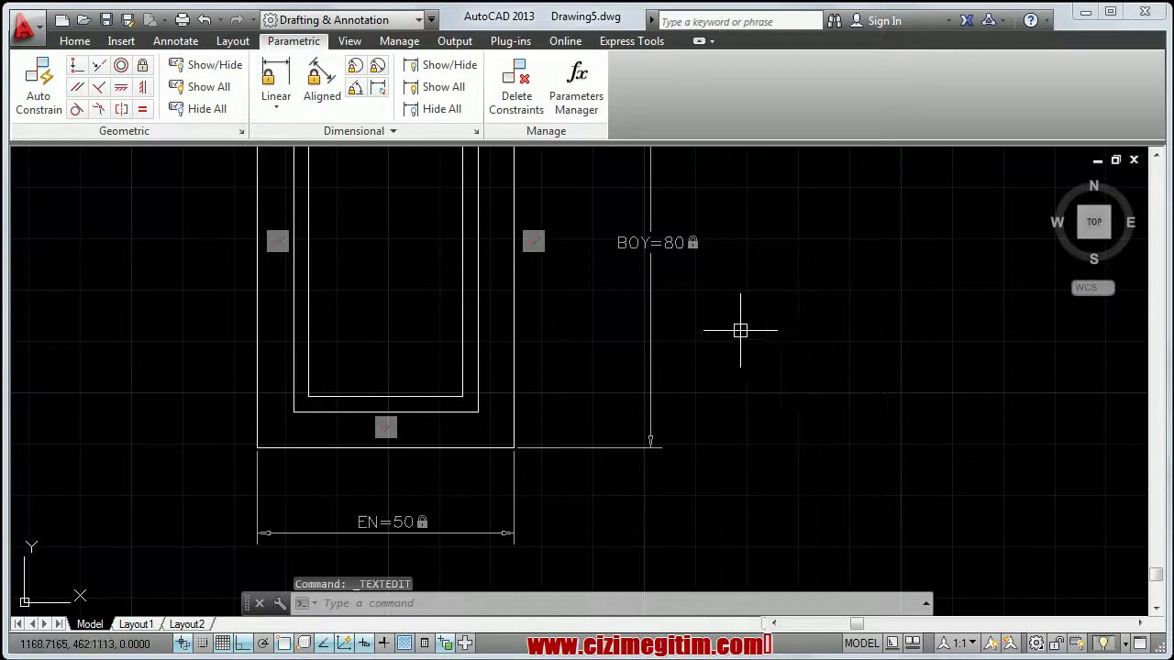
scroll(740, 330, "down", 2)
mouse_move(538, 300)
middle_mouse_down()
mouse_move(535, 356)
mouse_move(552, 326)
middle_mouse_up()
Add a 7-unit linear constraint between the inner and outer bottom edges.
scroll(533, 354, "up", 2)
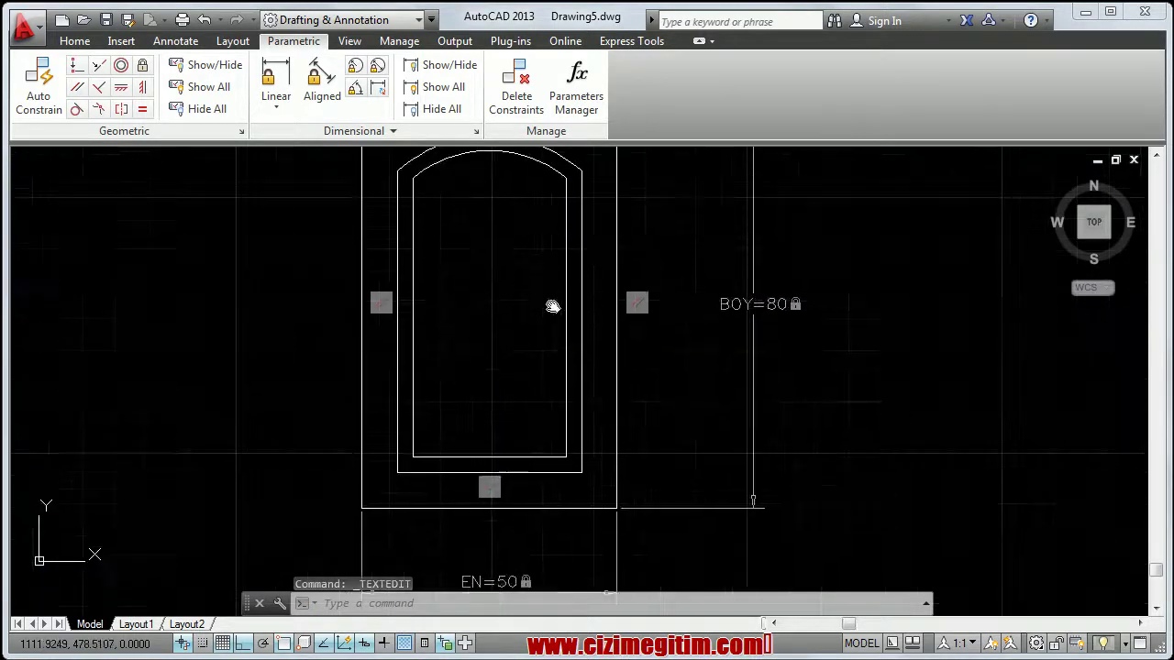
left_click(277, 77)
middle_click_drag(614, 491, 614, 432)
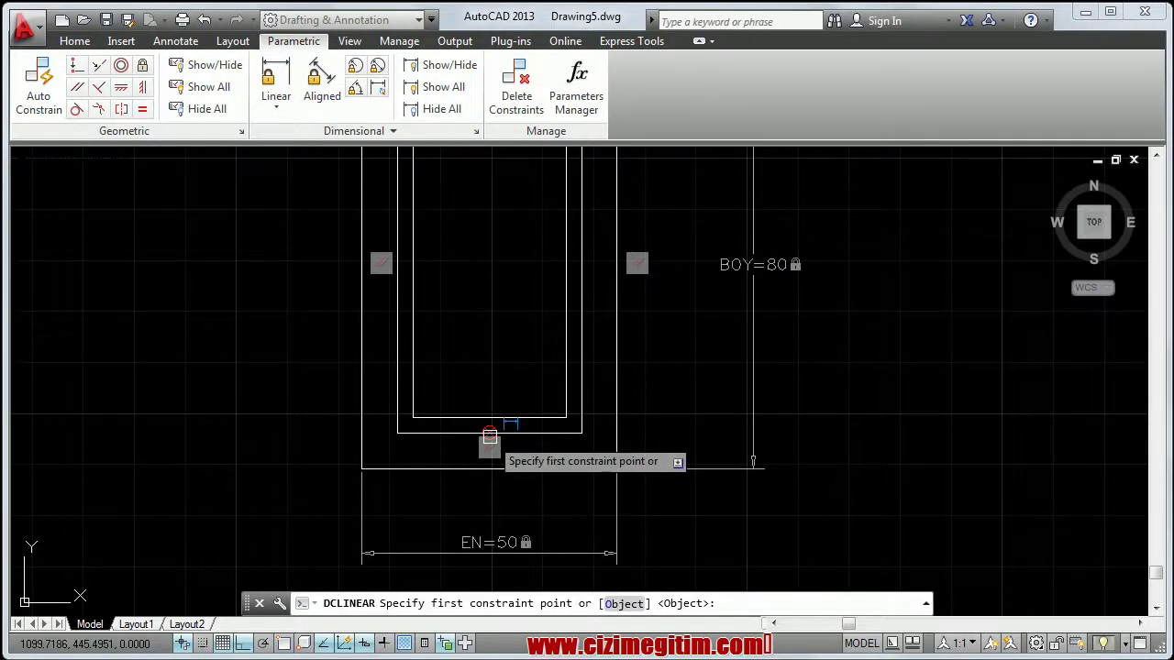
left_click(489, 437)
left_click(490, 467)
scroll(485, 454, "up", 5)
left_click(486, 463)
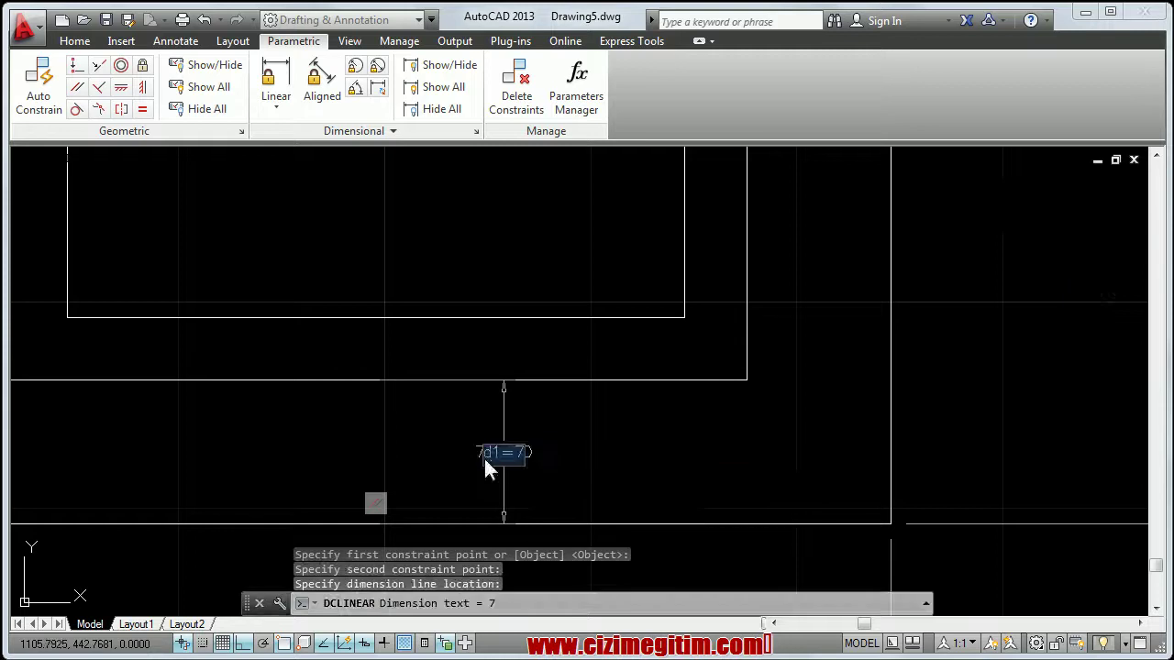
key("Return")
scroll(514, 454, "down", 3)
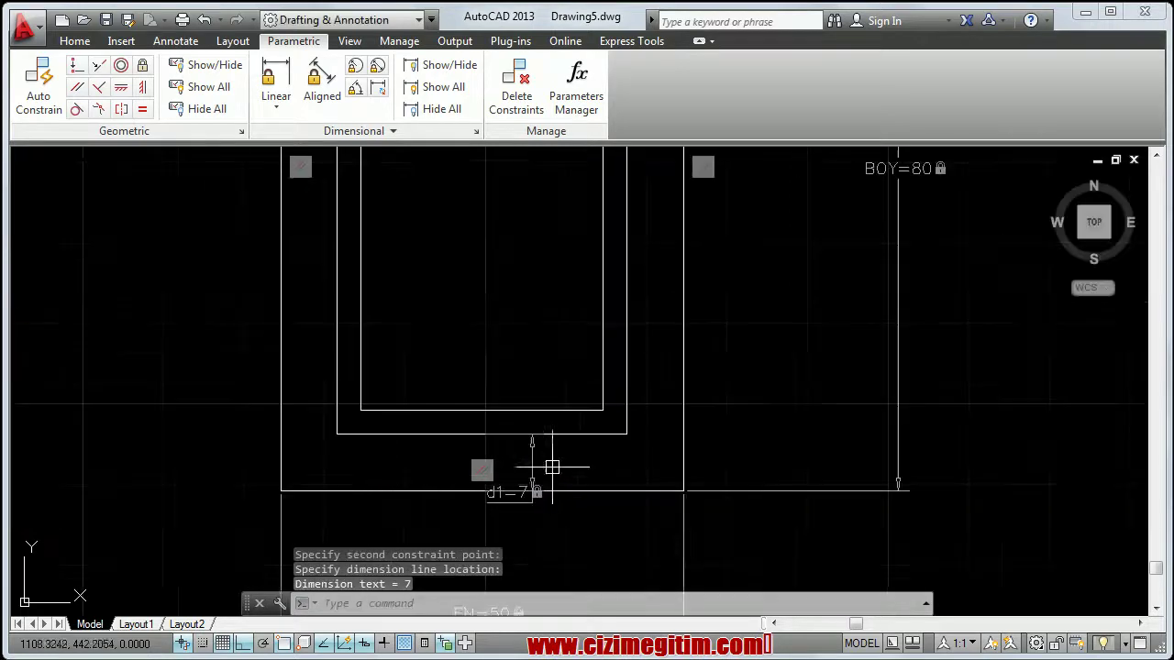
middle_click_drag(537, 463, 530, 453)
scroll(530, 453, "down", 2)
Constrain the right-side gap between the inner and outer outlines to 7.
right_click(471, 259)
left_click(547, 272)
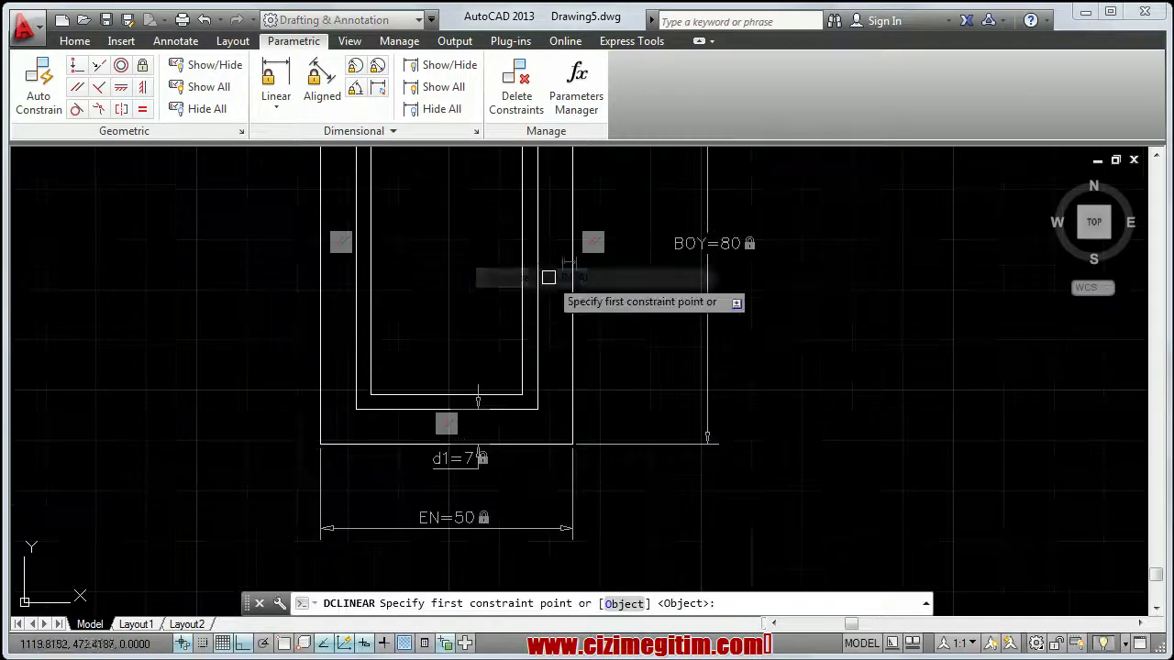
middle_click_drag(548, 273, 522, 395)
left_click(545, 365)
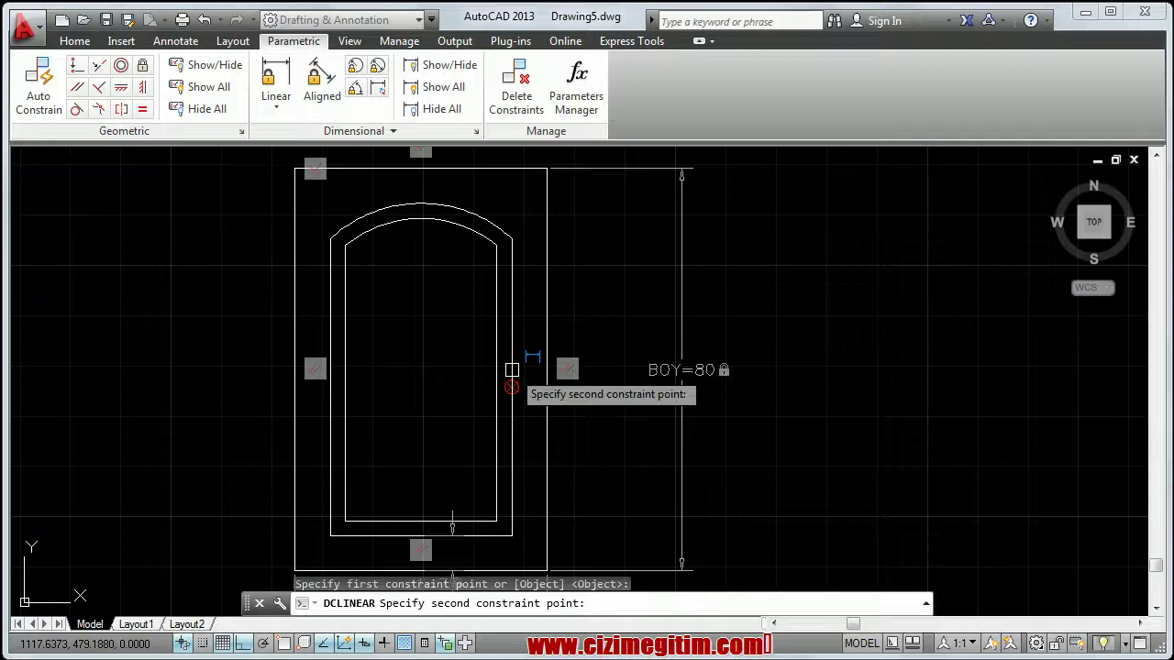
left_click(513, 367)
scroll(516, 377, "up", 2)
left_click(519, 360)
scroll(526, 396, "down", 2)
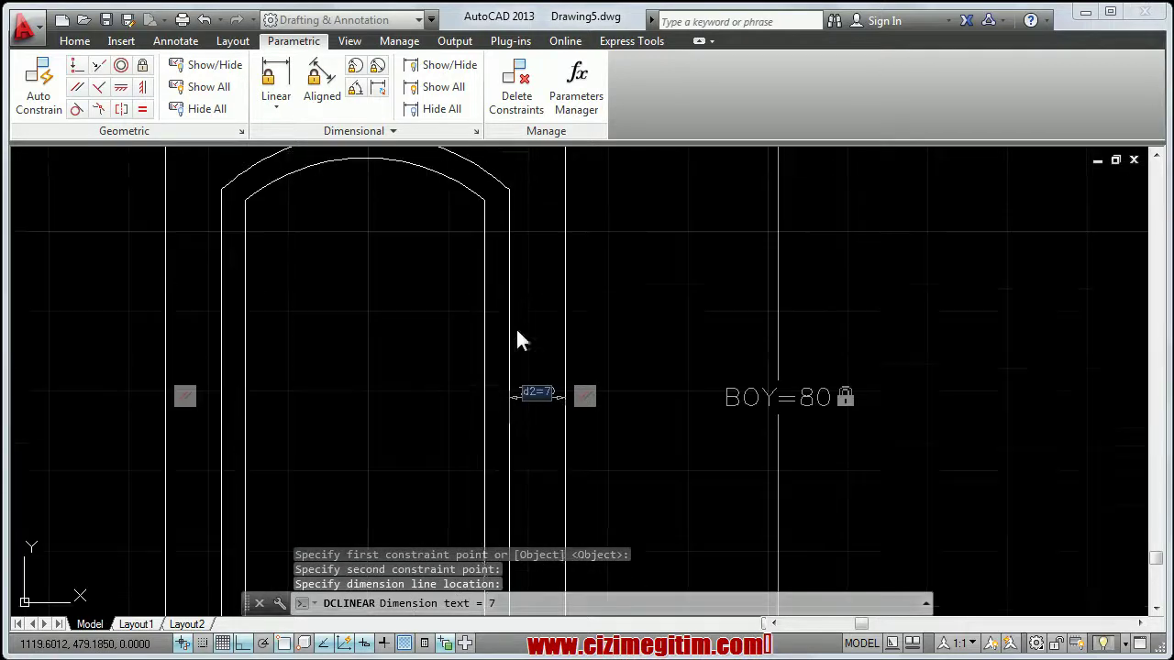
key("Return")
middle_click_drag(529, 317, 561, 455)
Constrain the gap from the arch top to the frame's top edge midpoint to 7.
right_click(511, 275)
left_click(541, 276)
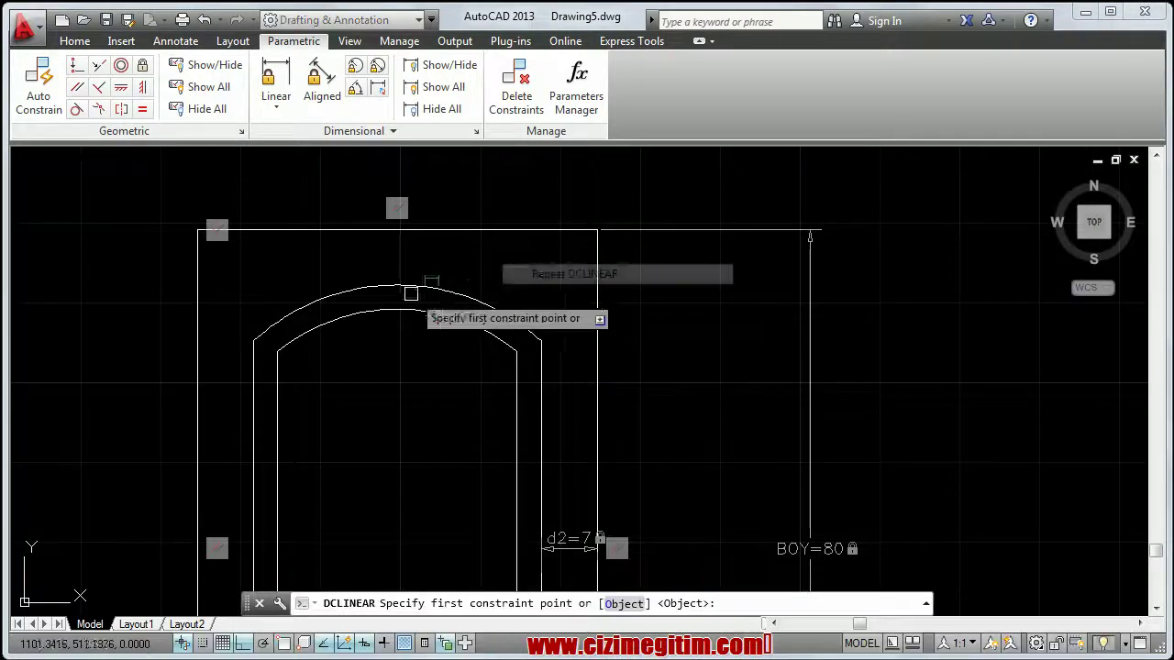
left_click(399, 286)
left_click(395, 232)
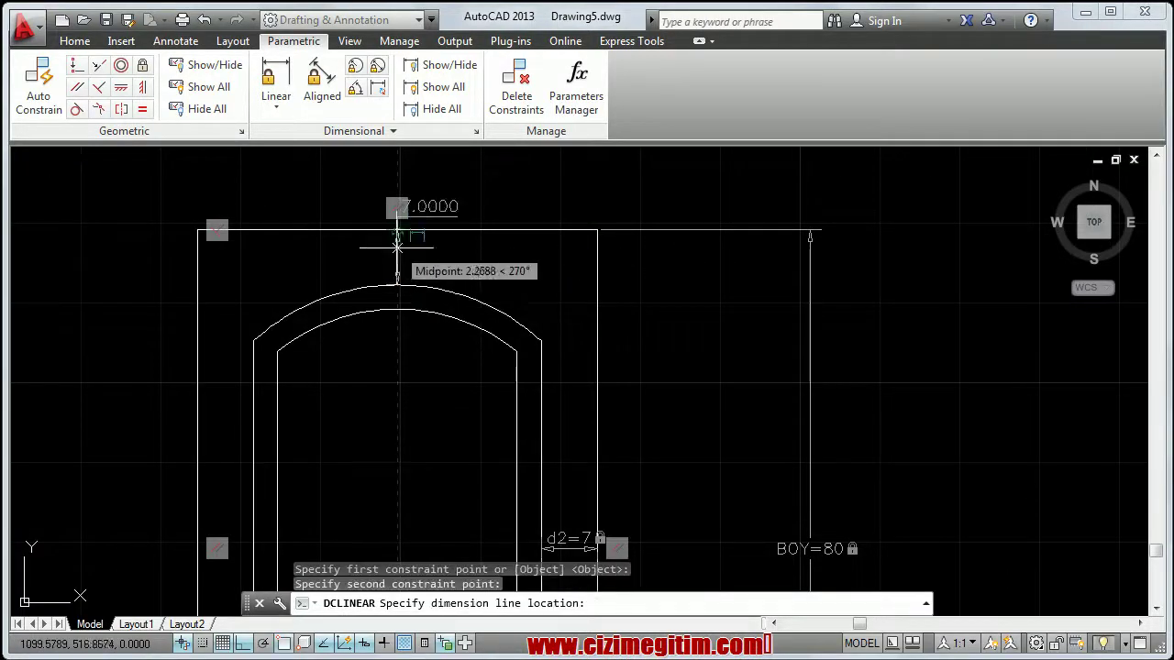
scroll(395, 248, "up", 3)
left_click(399, 260)
key("Return")
scroll(367, 248, "down", 5)
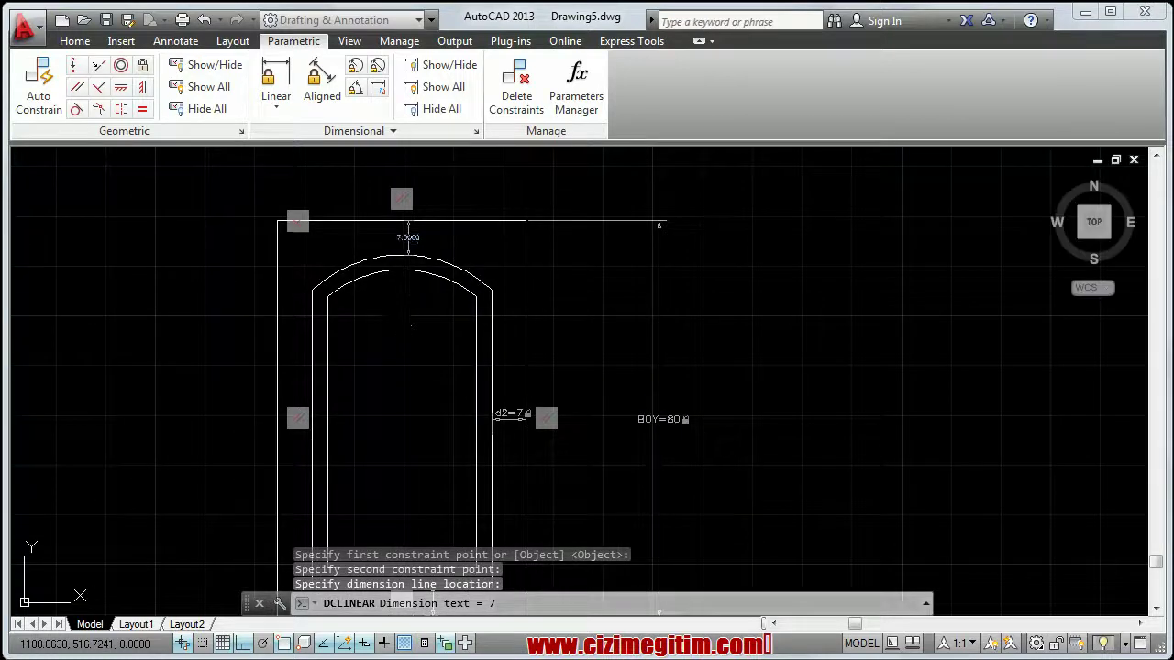
Constrain the left-side gap between the inner and outer outlines to 7.
right_click(388, 315)
left_click(431, 319)
scroll(372, 325, "up", 3)
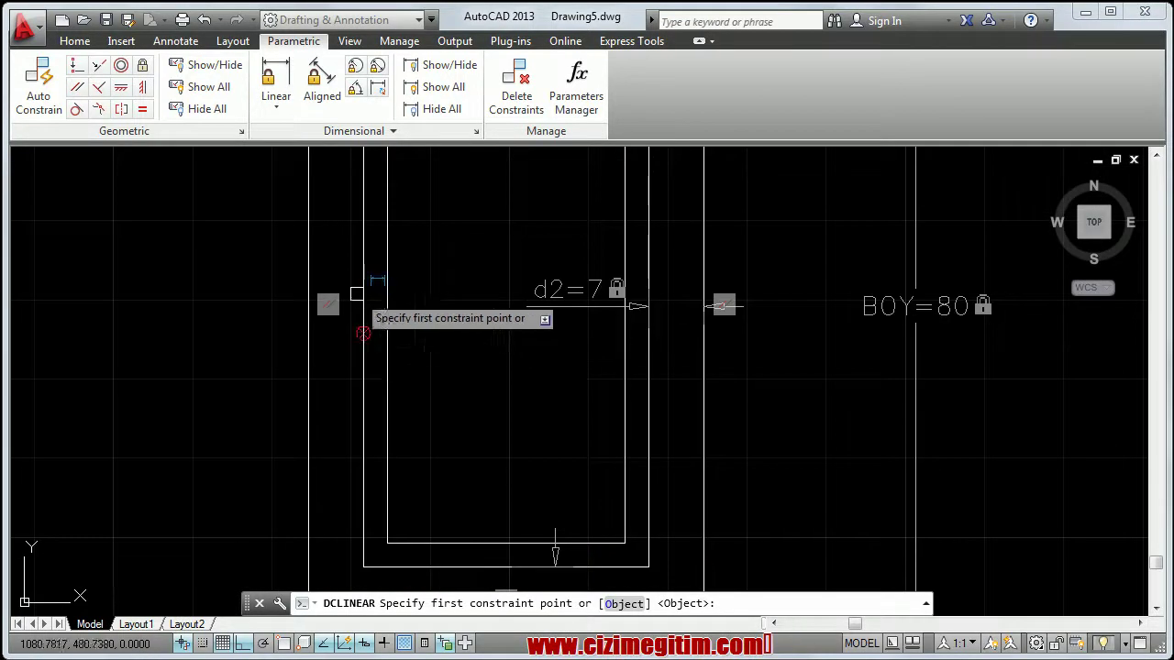
left_click(308, 307)
left_click(364, 307)
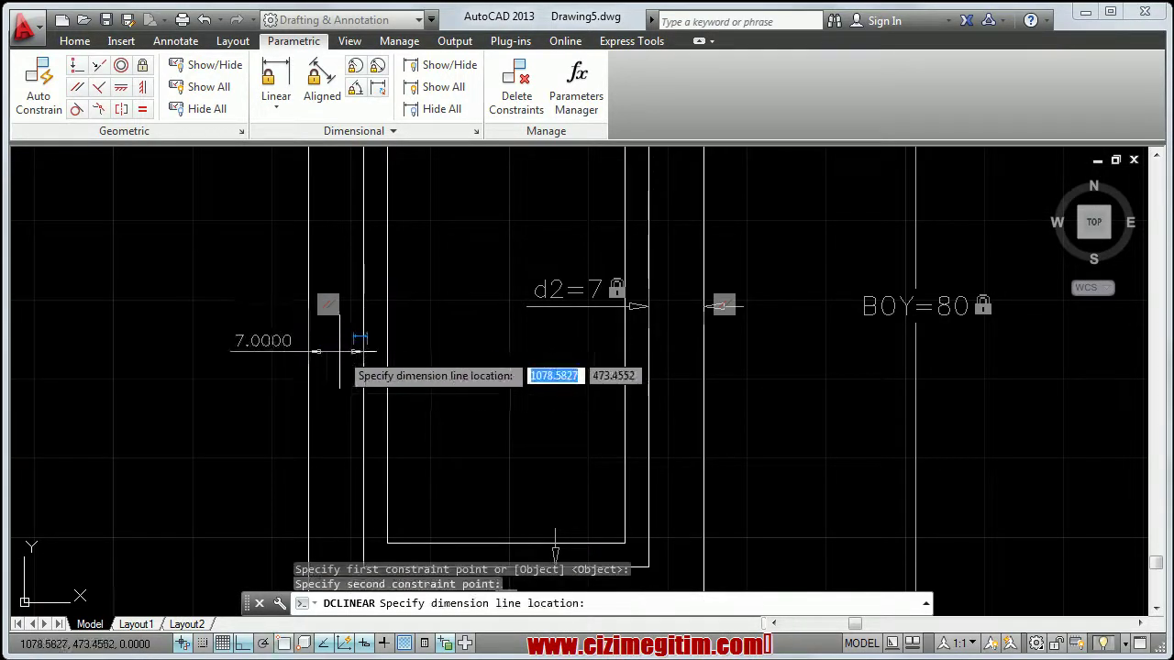
scroll(340, 342, "down", 2)
left_click(330, 353)
scroll(327, 361, "down", 2)
scroll(328, 392, "down", 2)
key("Return")
scroll(329, 392, "up", 2)
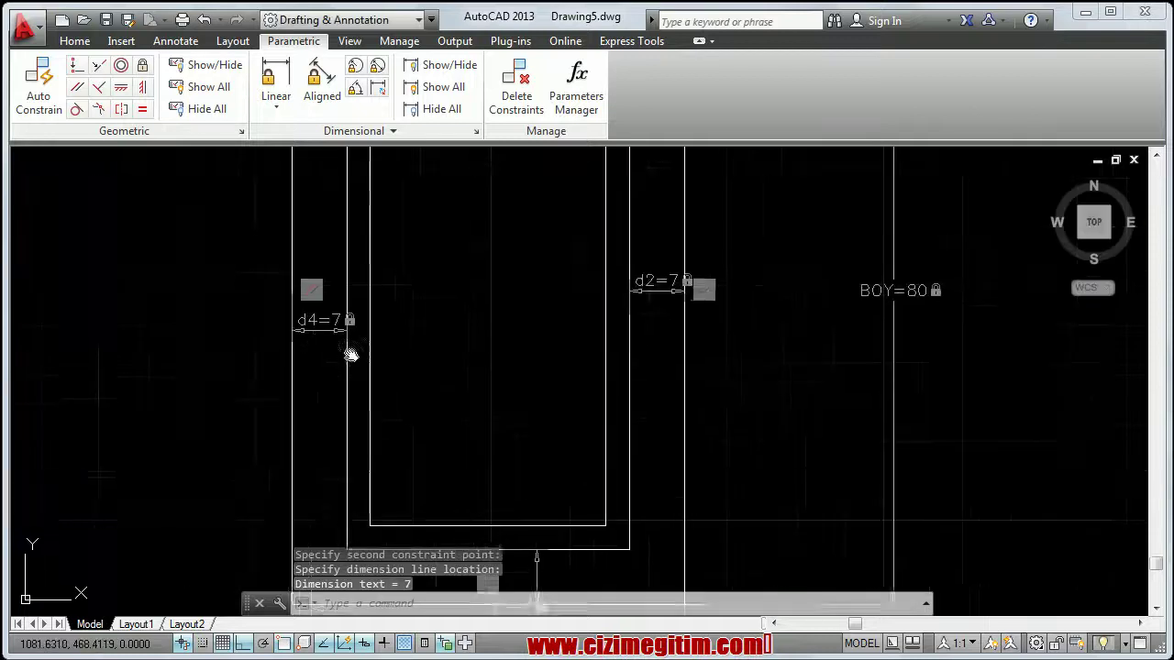
scroll(348, 371, "down", 2)
middle_click_drag(464, 261, 469, 330)
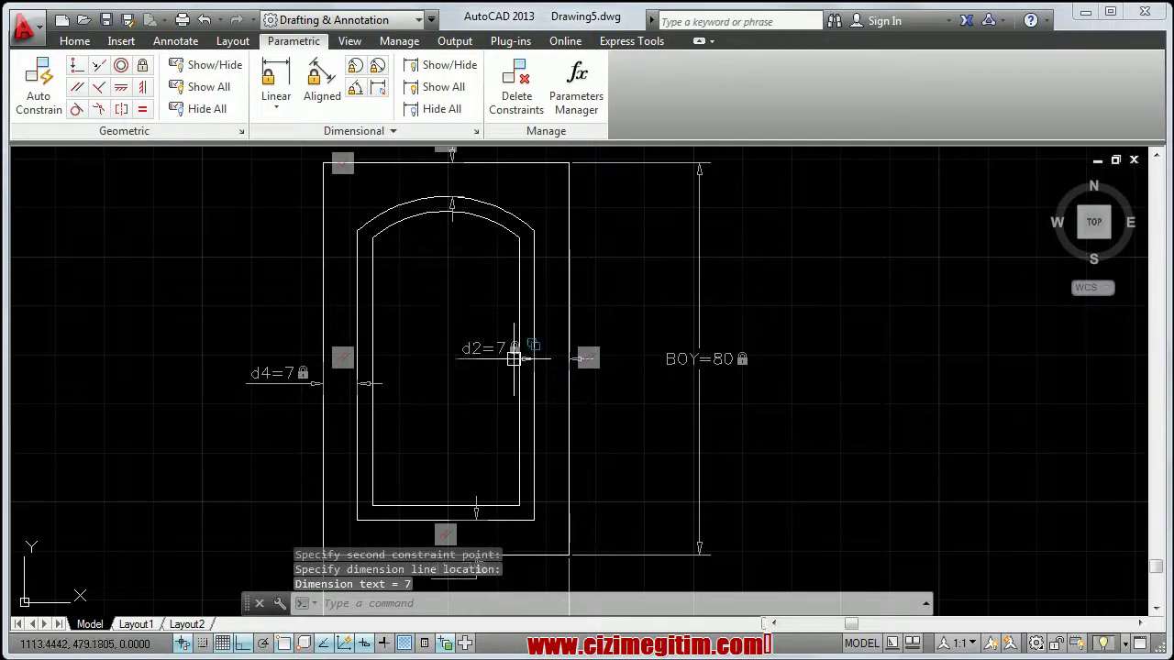
middle_click_drag(362, 465, 357, 386)
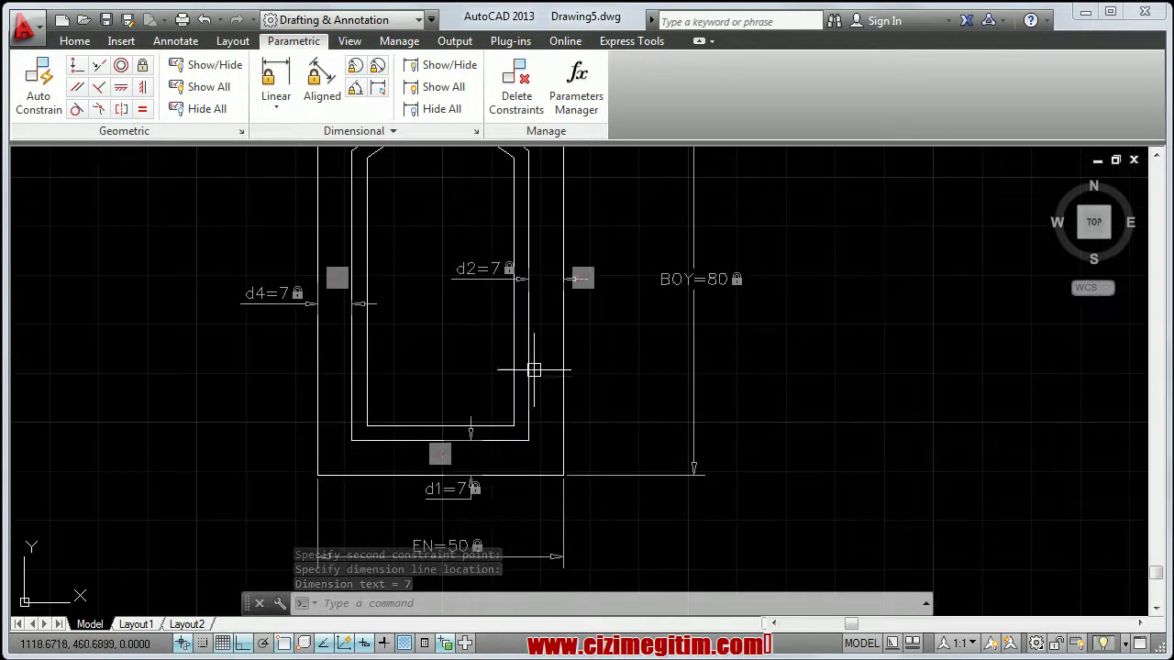
mouse_move(533, 371)
middle_mouse_down()
mouse_move(493, 406)
mouse_move(354, 392)
mouse_move(363, 374)
middle_mouse_up()
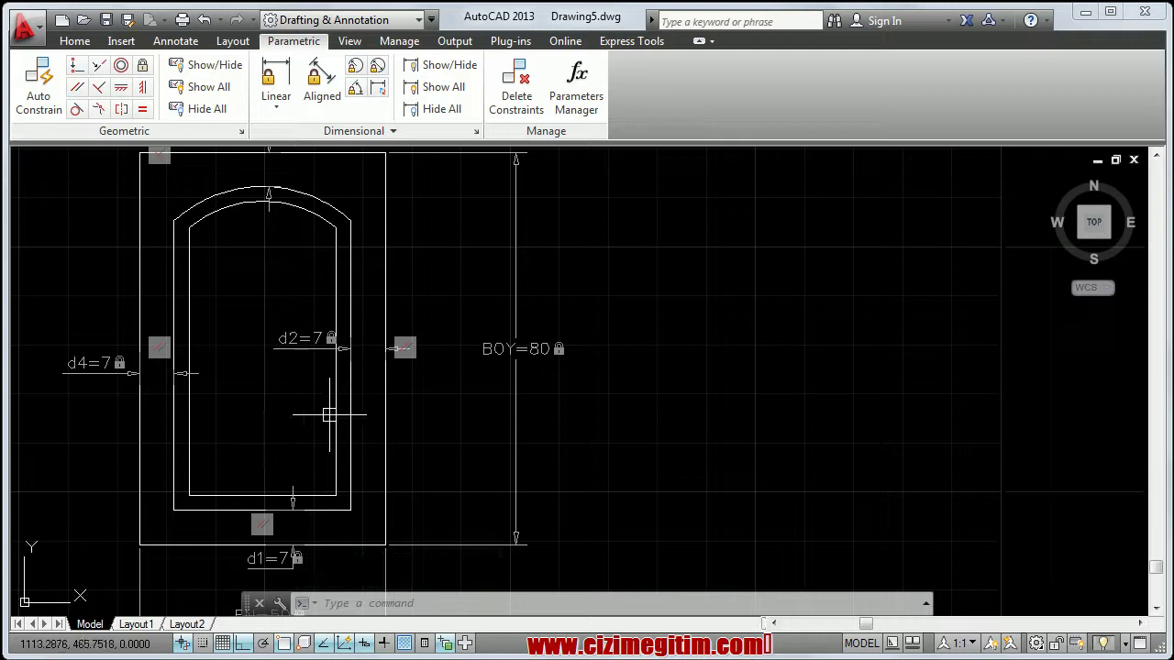
middle_click_drag(377, 261, 483, 388)
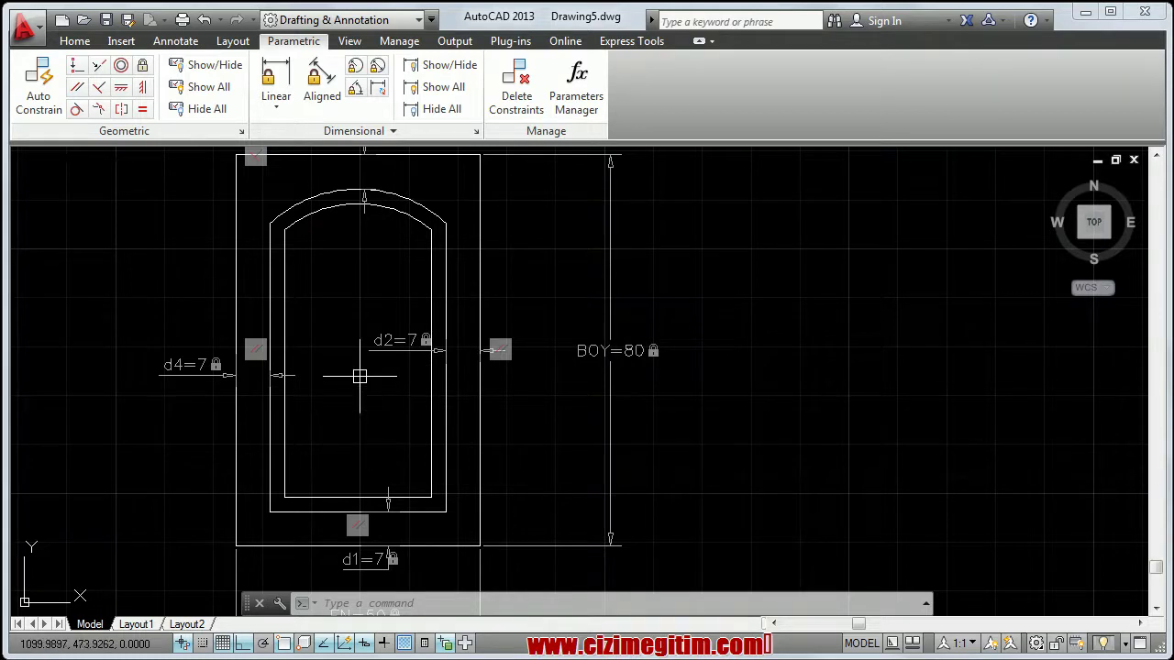
middle_click_drag(359, 376, 358, 431)
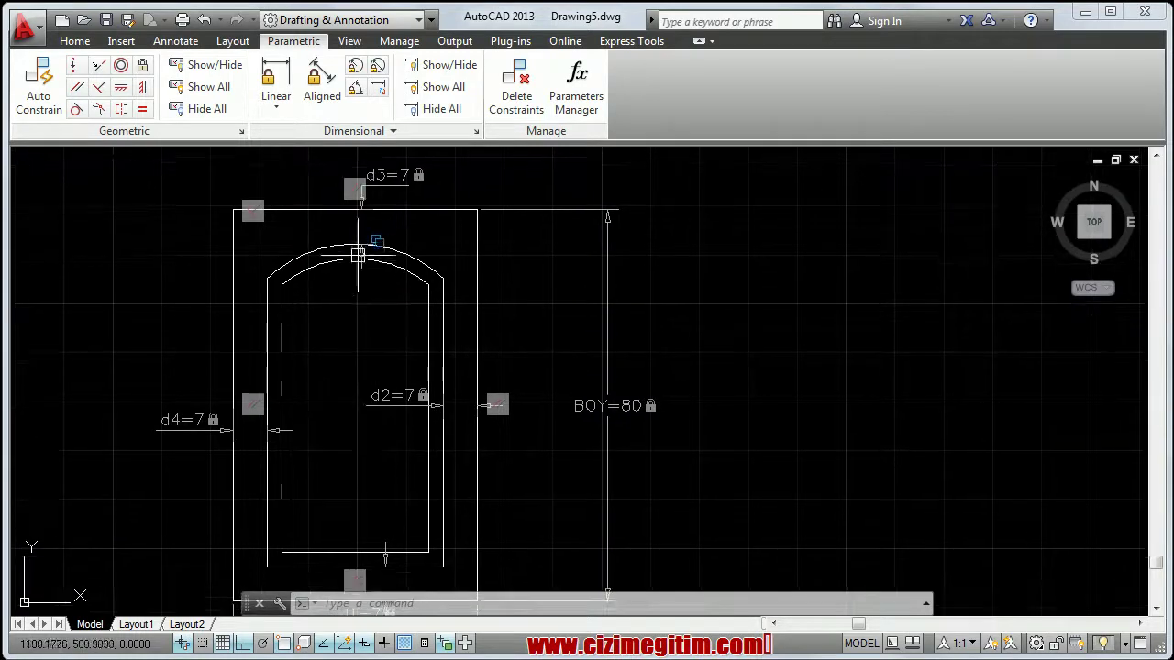
Add a linear constraint of 3 across the right inner wall (d5).
left_click(286, 66)
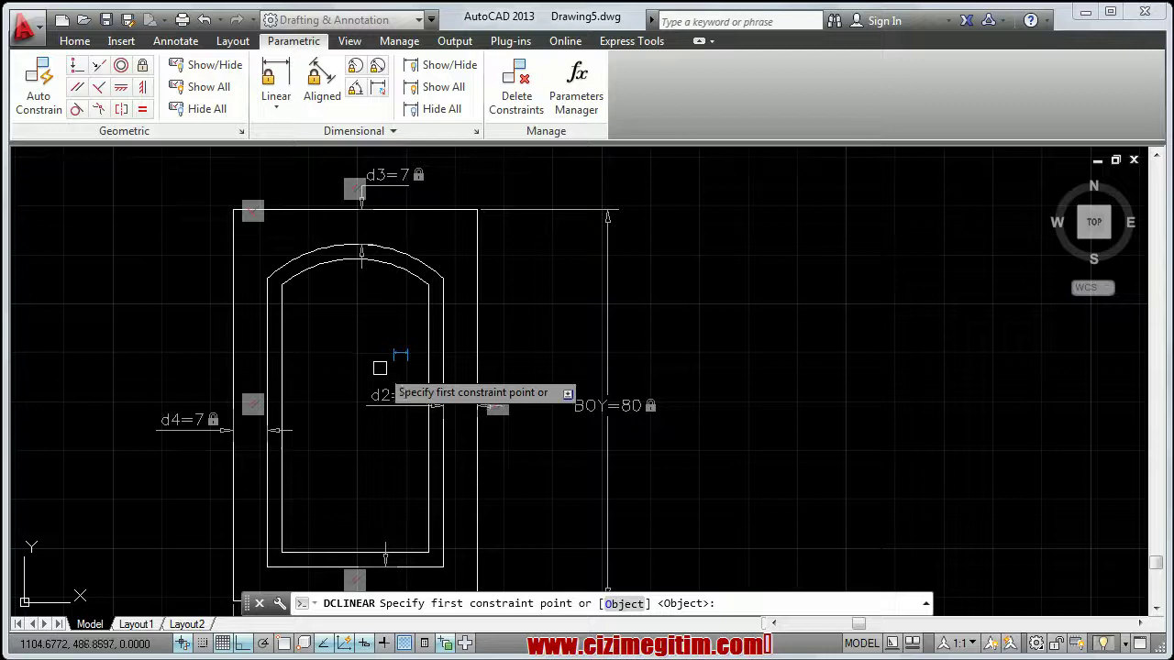
scroll(404, 385, "up", 3)
scroll(444, 396, "up", 2)
left_click(442, 399)
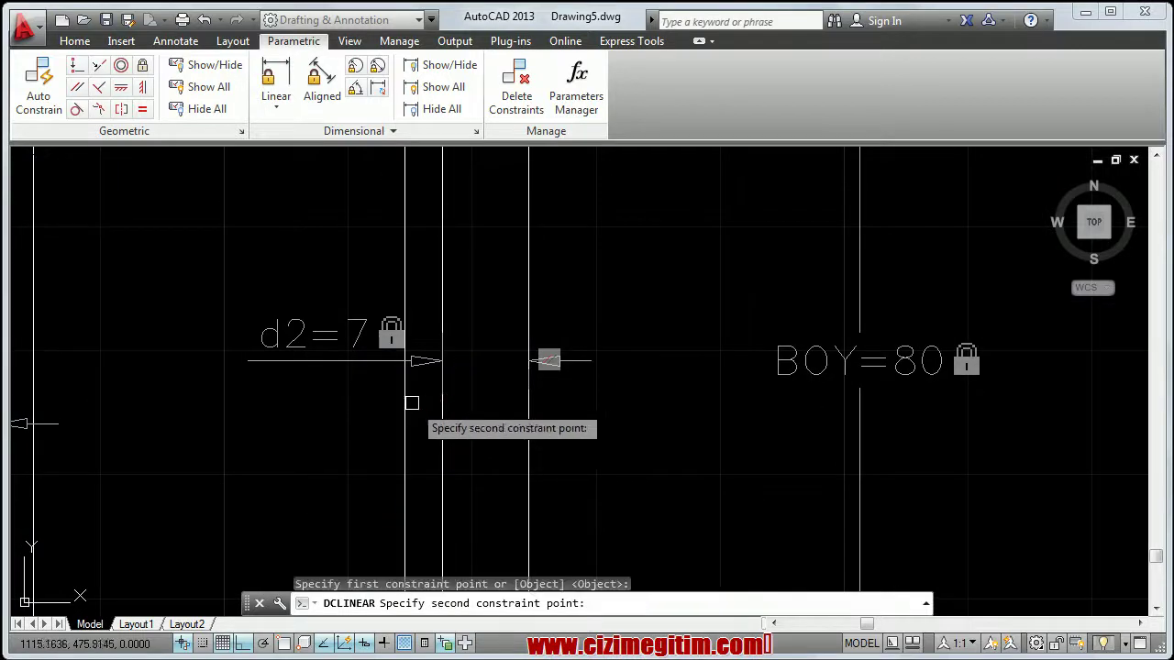
left_click(403, 399)
scroll(403, 399, "up", 2)
left_click(357, 408)
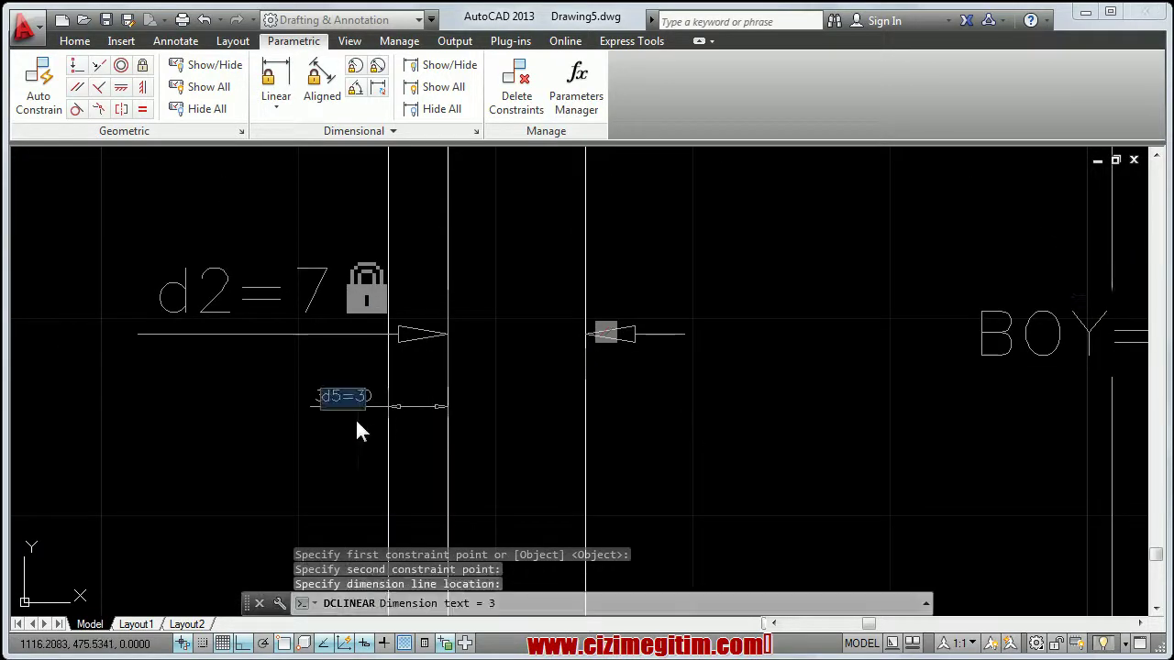
key("Return")
scroll(408, 387, "down", 4)
scroll(373, 327, "down", 1)
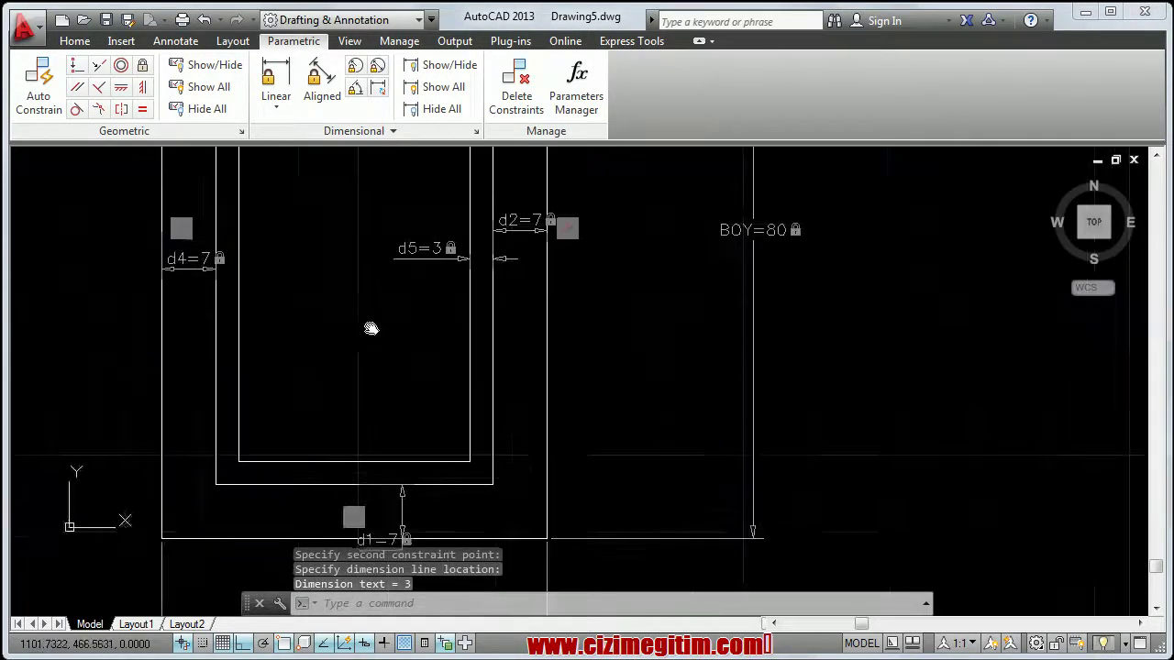
Constrain the bottom wall thickness to 3, choosing the polyline among overlapping edges.
right_click(354, 338)
left_click(395, 346)
left_click(354, 463)
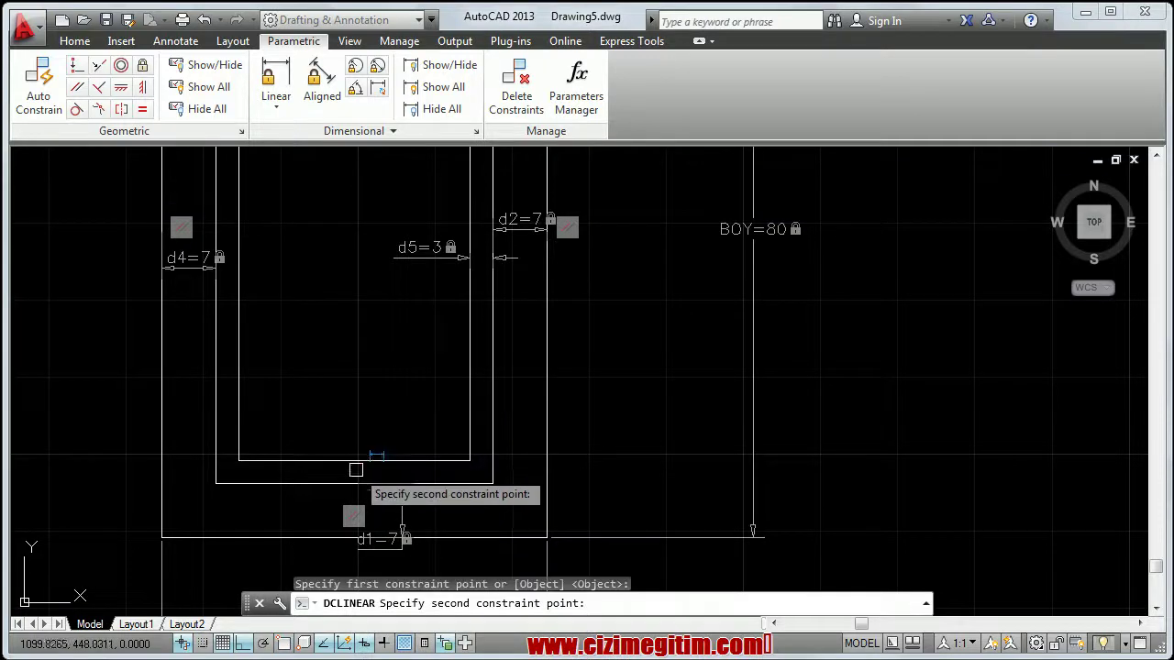
left_click(383, 483)
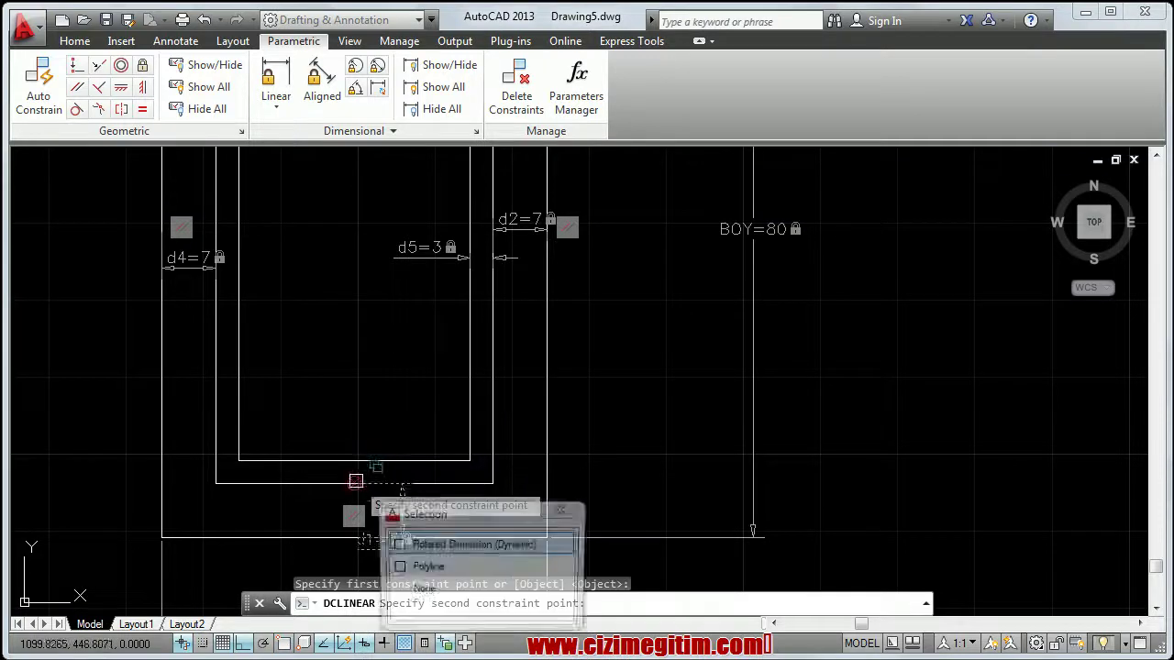
left_click(438, 573)
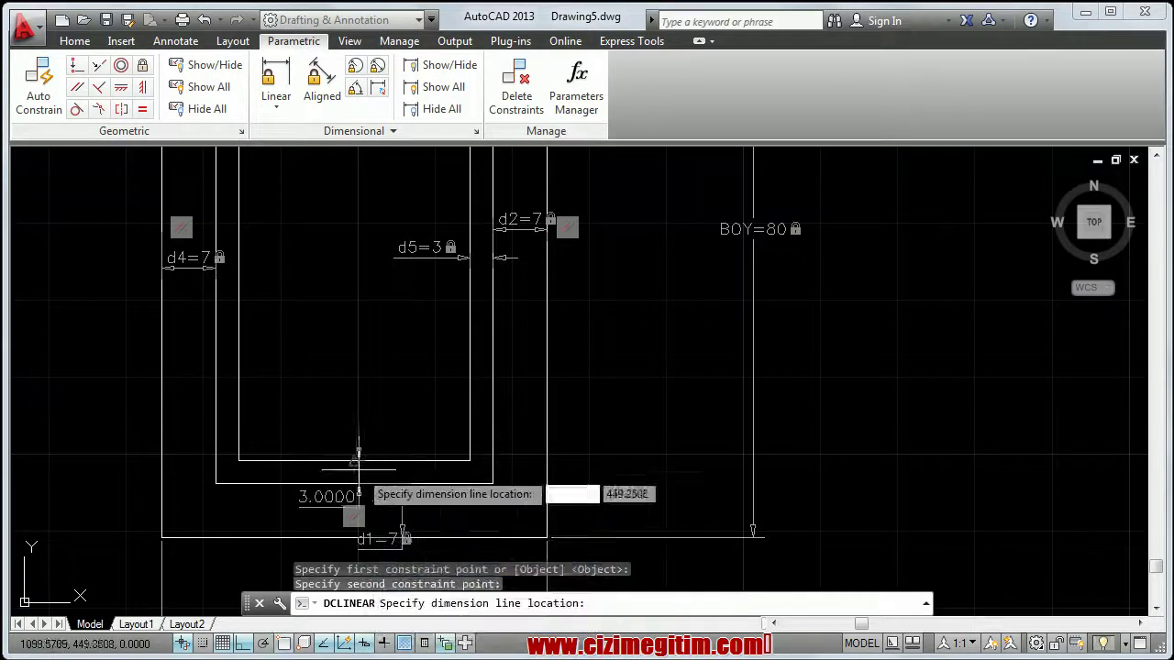
left_click(312, 495)
key("Return")
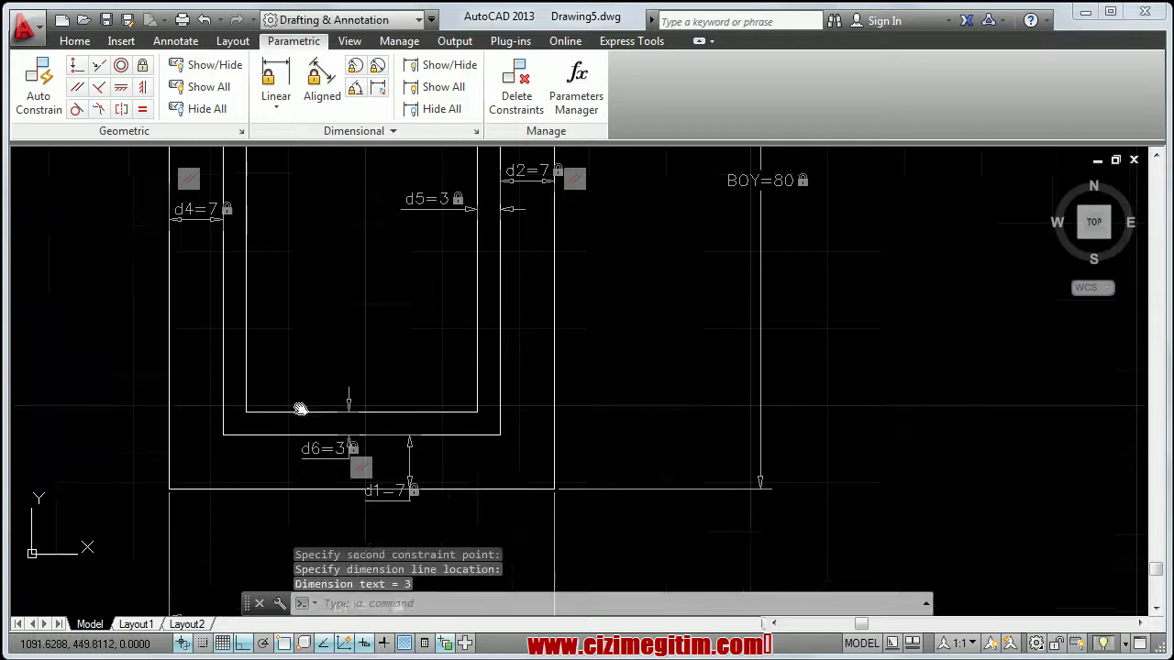
Constrain the left wall thickness to 3 with another linear constraint.
right_click(309, 290)
left_click(341, 306)
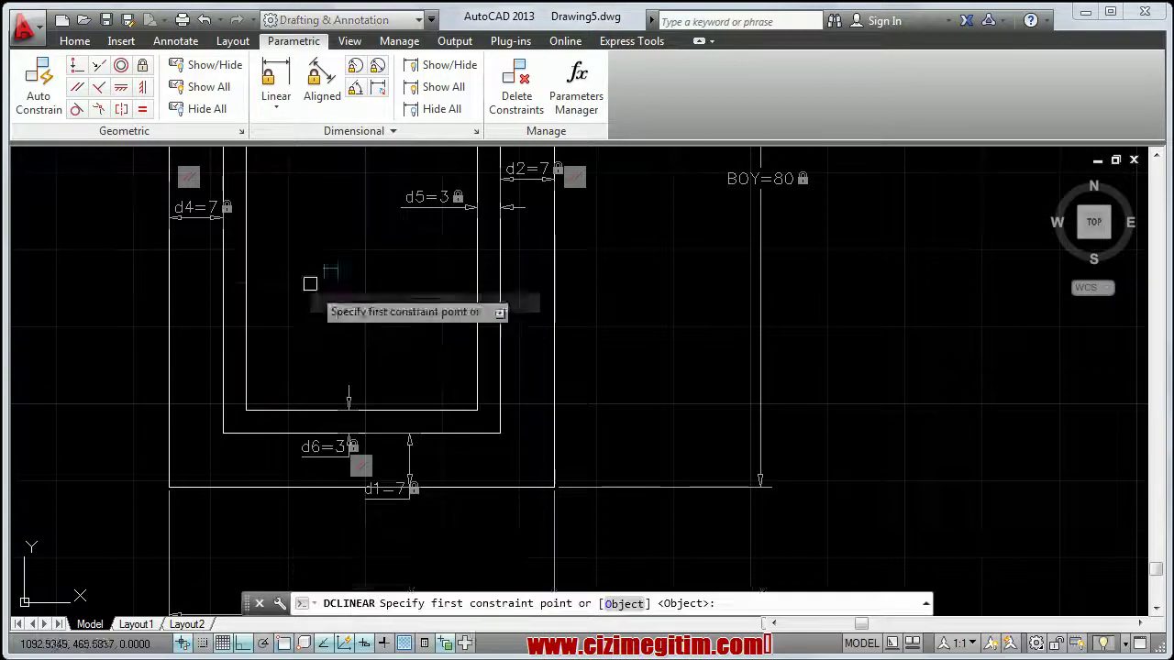
left_click(245, 313)
left_click(224, 306)
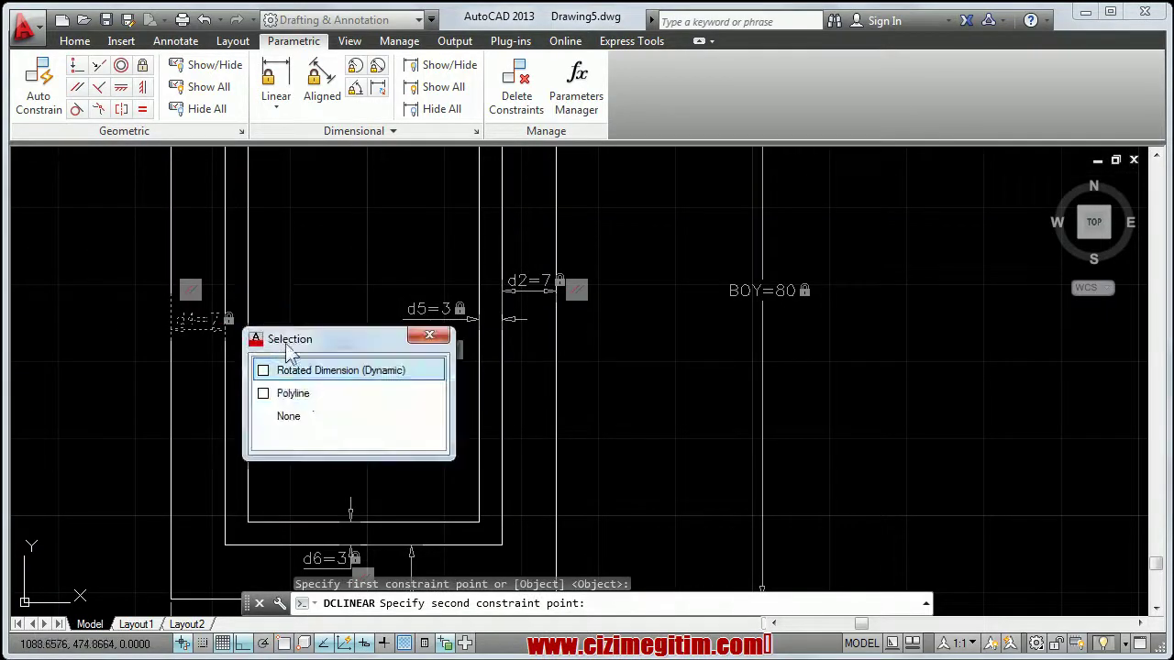
left_click(305, 395)
left_click(262, 387)
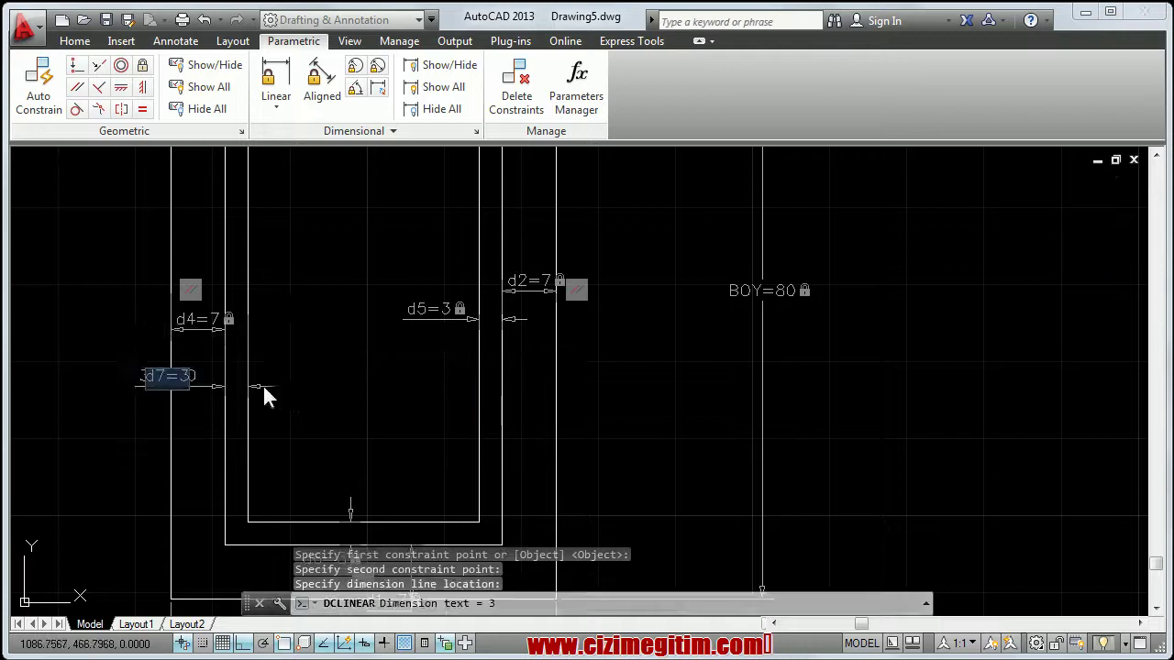
key("Return")
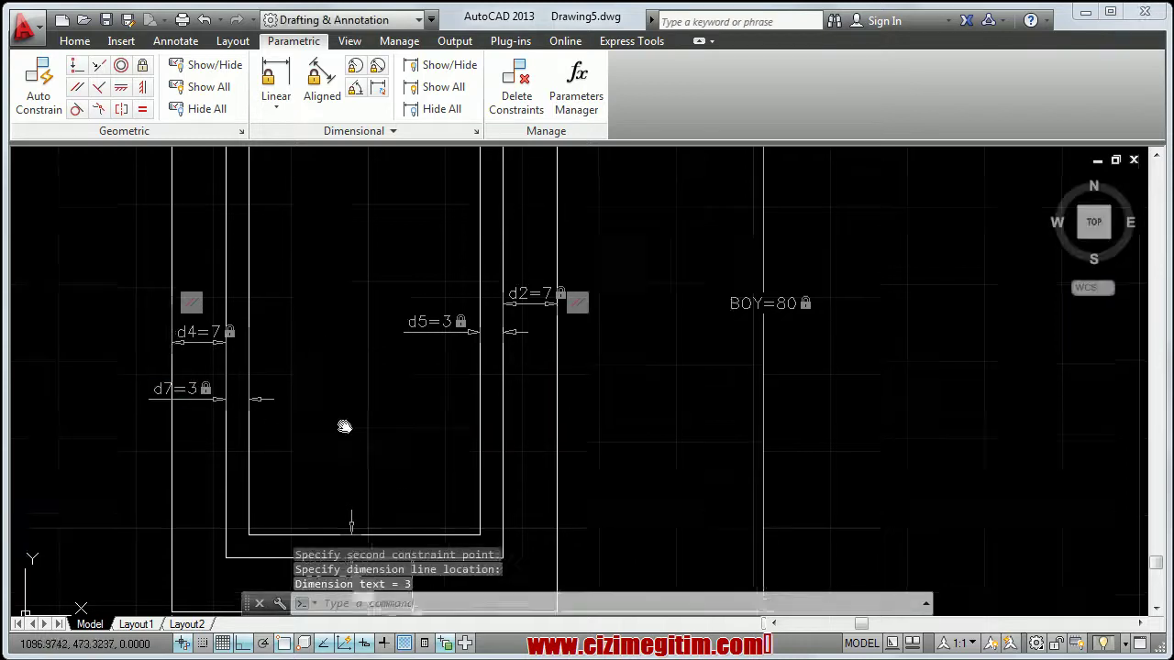
Constrain the arch top thickness to 3 between the inner and outer arch.
right_click(367, 361)
left_click(369, 361)
scroll(362, 348, "up", 2)
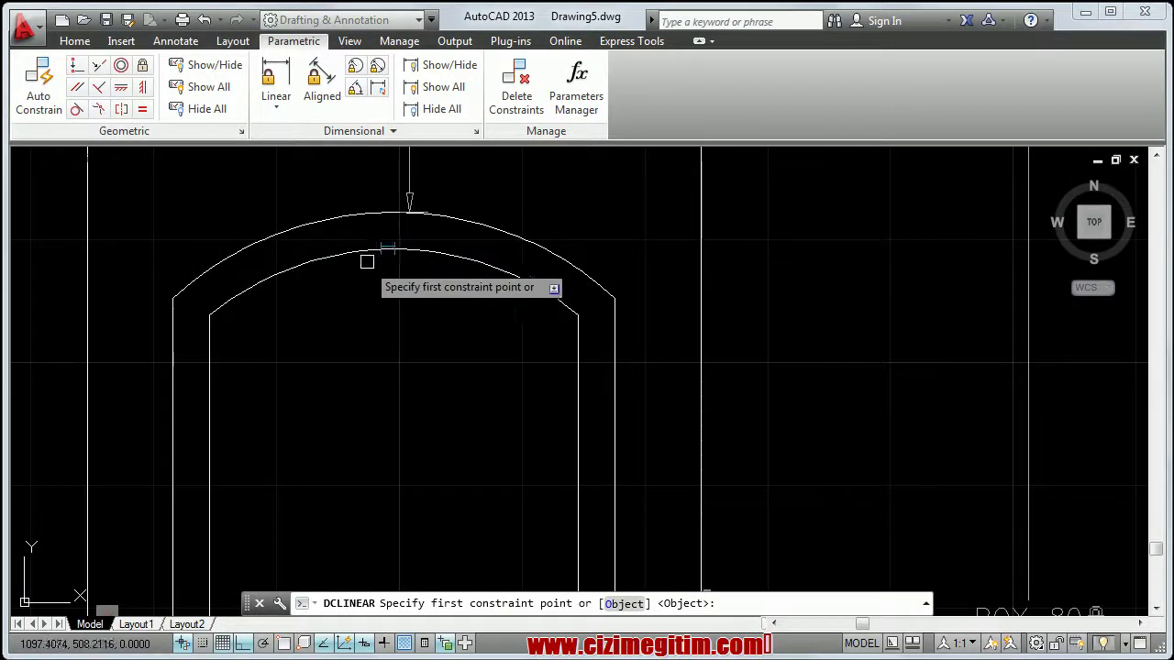
left_click(395, 249)
left_click(409, 195)
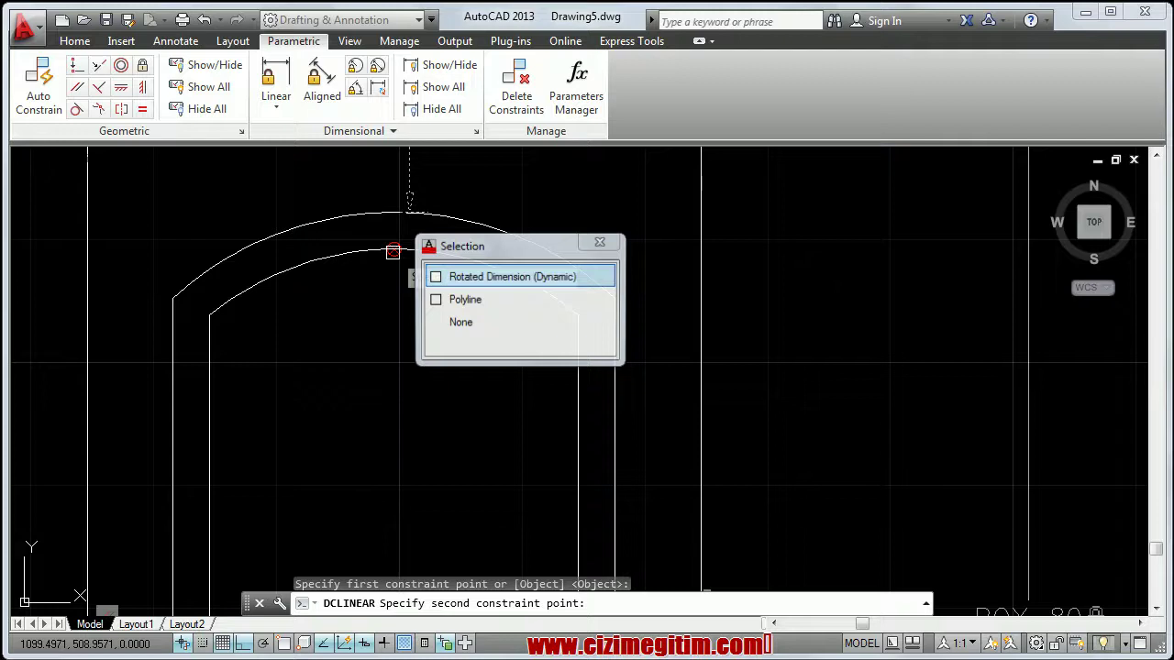
left_click(452, 302)
left_click(379, 310)
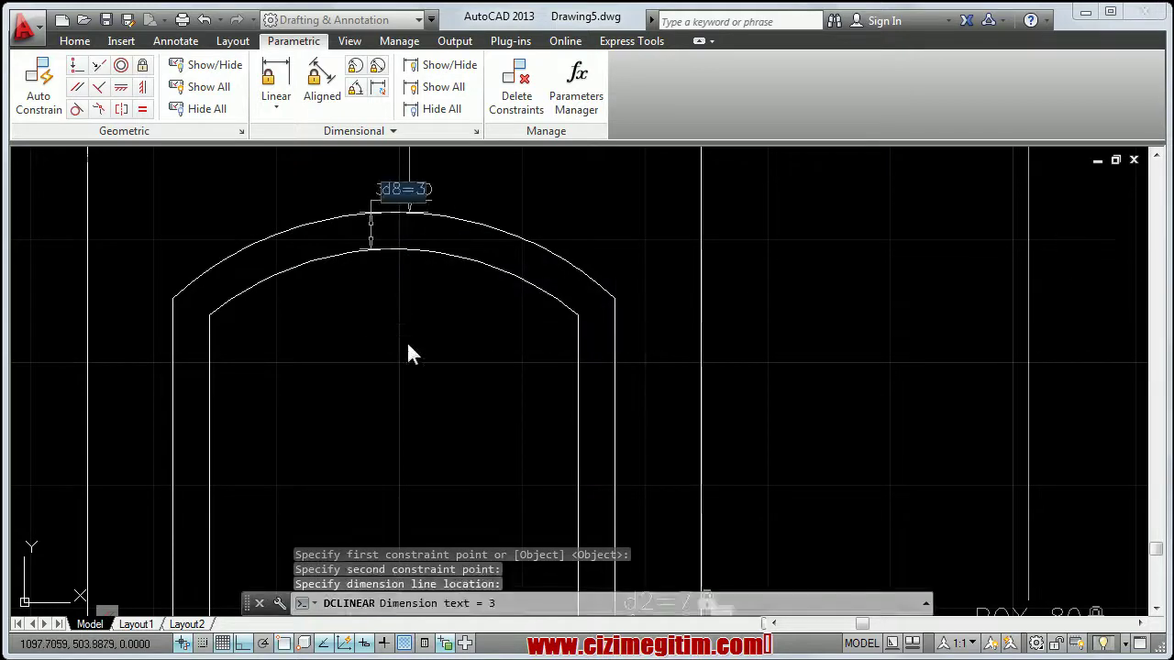
key("Return")
scroll(320, 346, "down", 3)
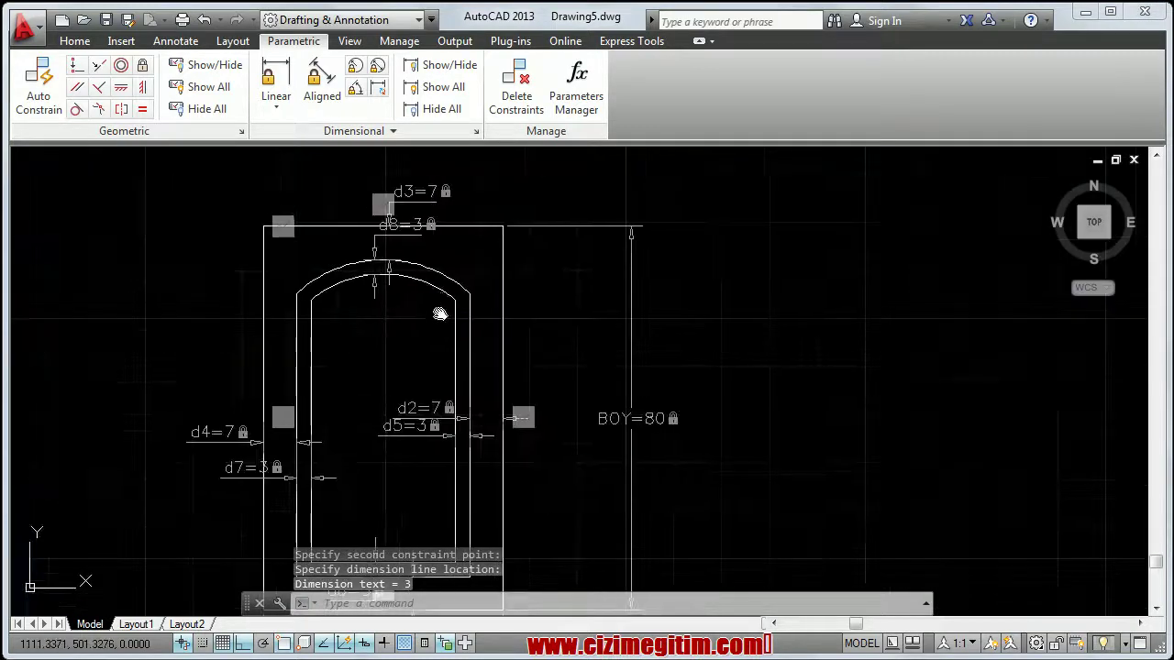
scroll(464, 304, "up", 1)
scroll(488, 306, "up", 1)
middle_click_drag(488, 306, 492, 327)
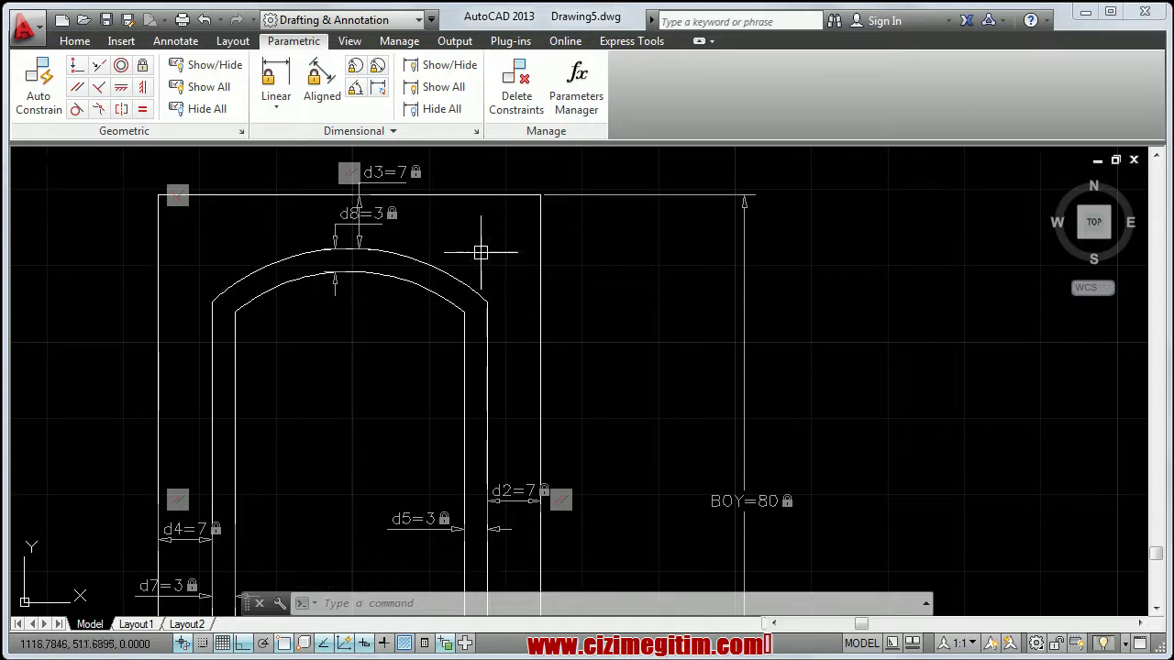
Fix the right arch end 14 below the outer frame's top edge (d9).
left_click(275, 76)
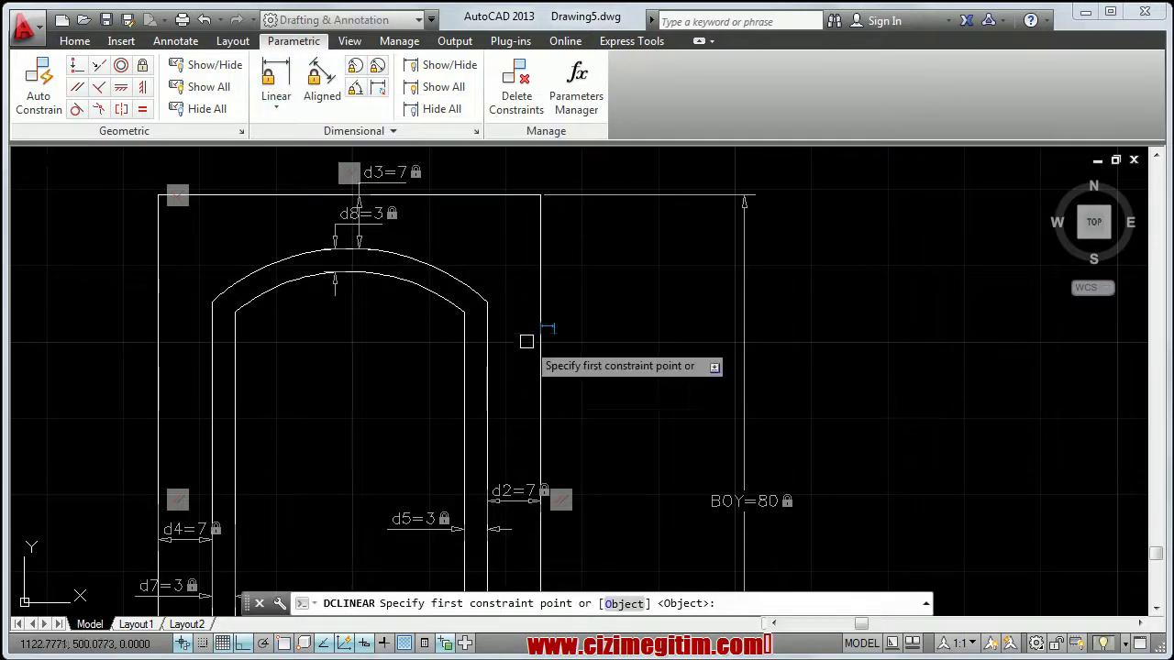
left_click(488, 300)
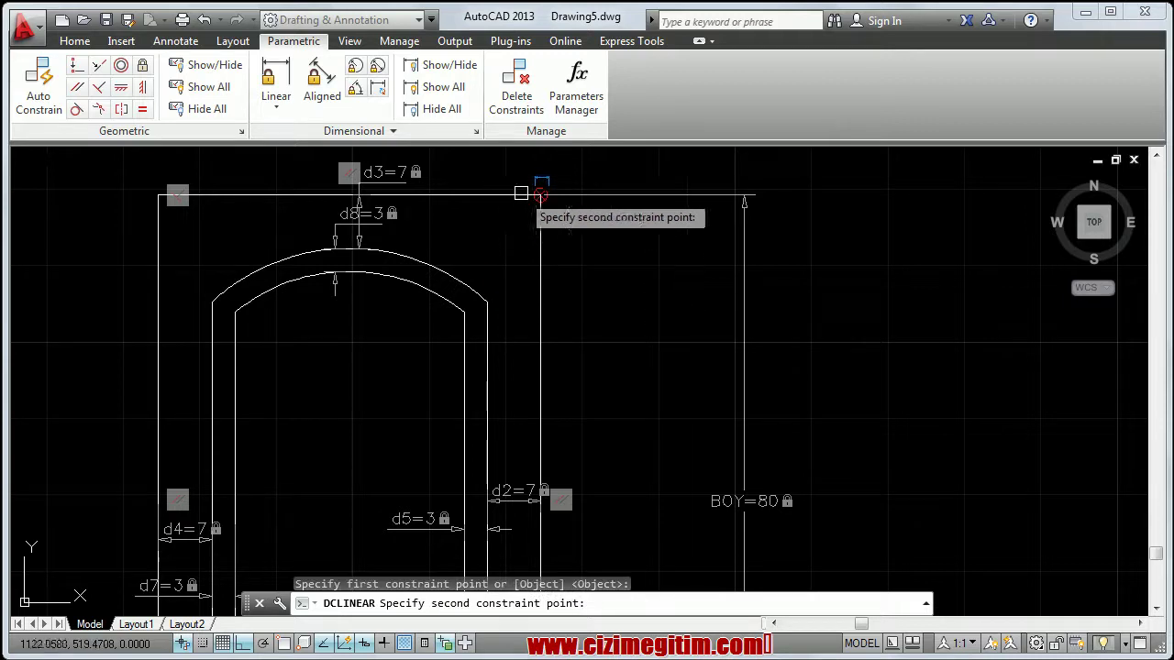
left_click(541, 194)
left_click(475, 265)
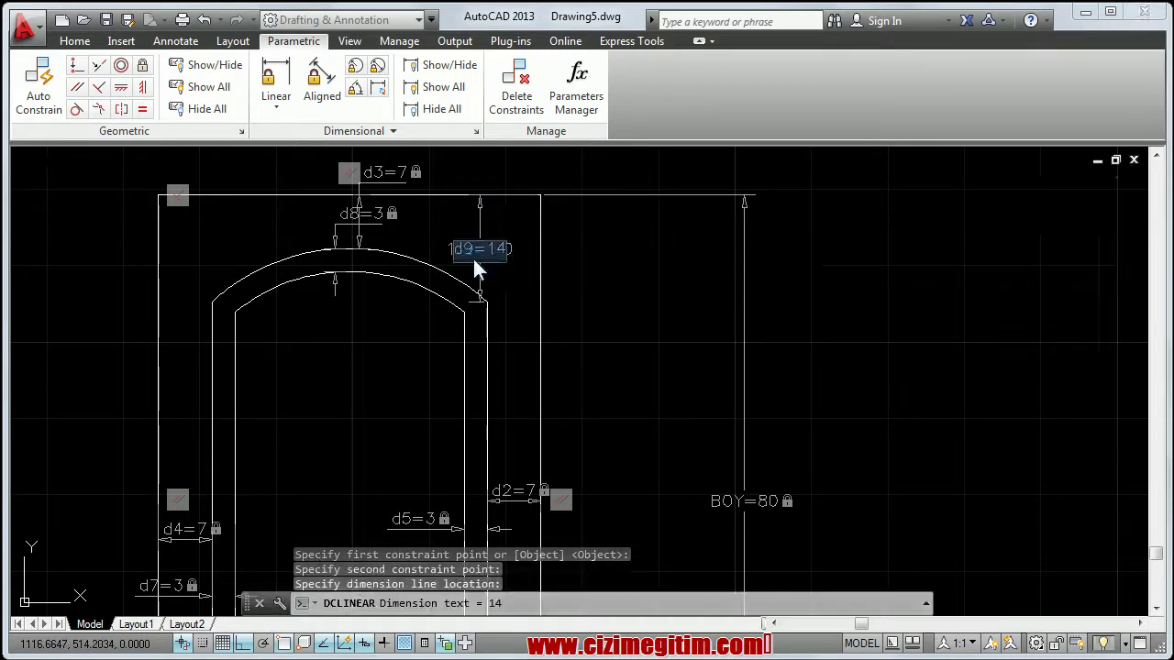
key("Return")
Fix the left arch end 14 below the outer top-left corner (d10).
right_click(323, 358)
left_click(354, 367)
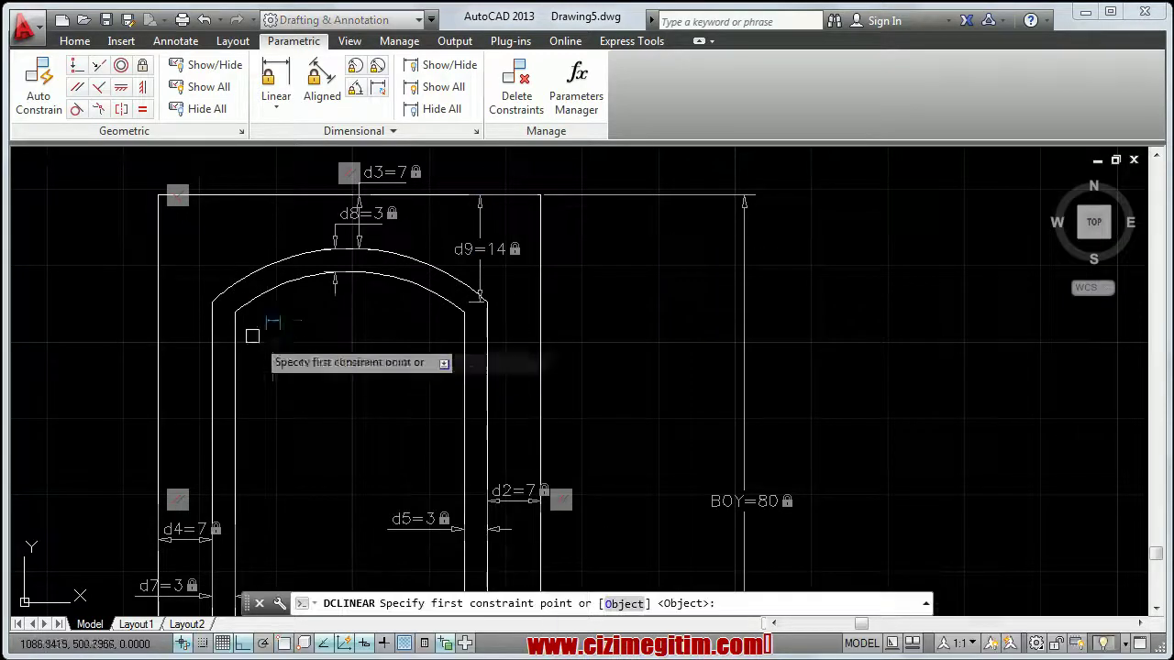
left_click(210, 304)
left_click(161, 194)
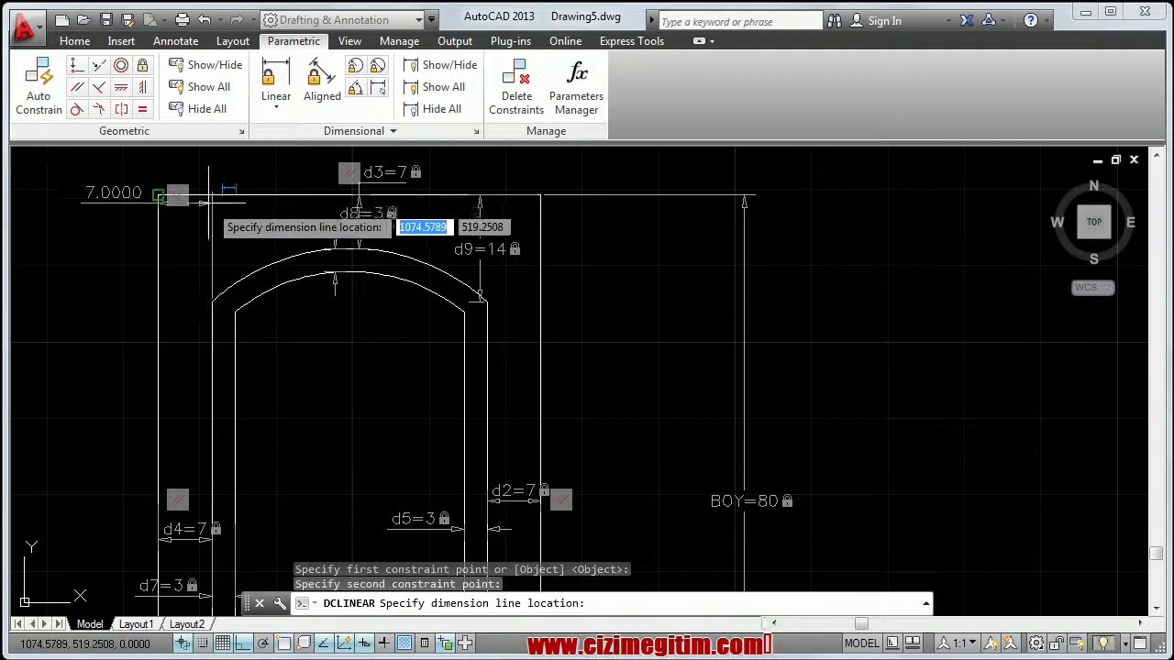
left_click(185, 261)
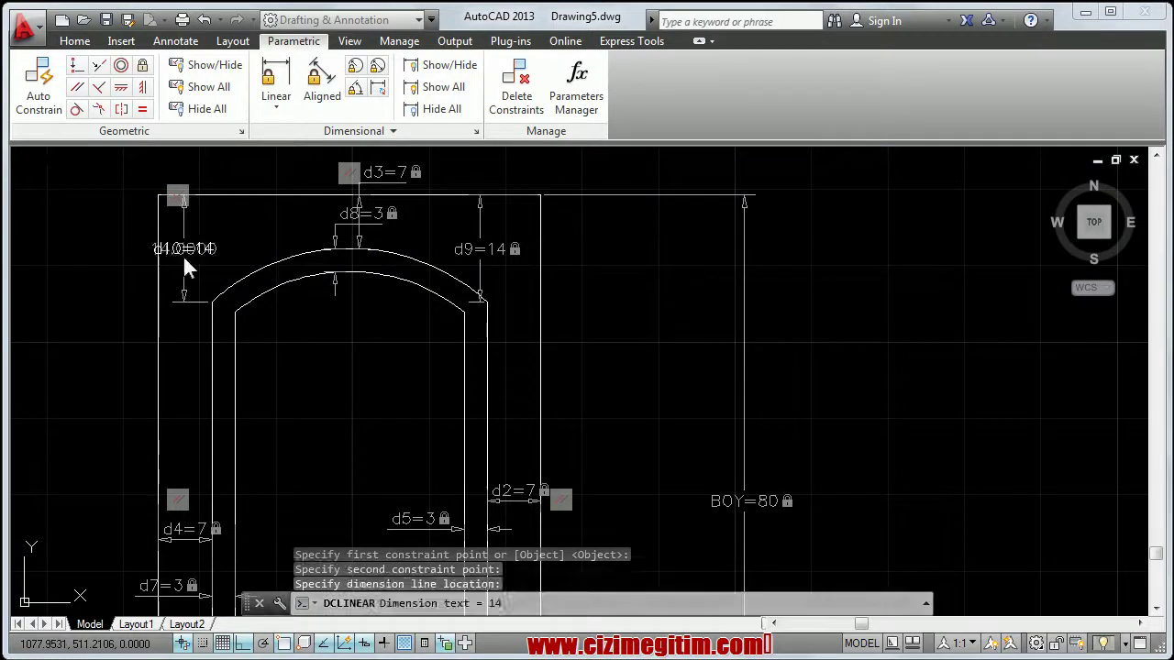
key("Return")
scroll(304, 375, "down", 3)
scroll(317, 317, "down", 2)
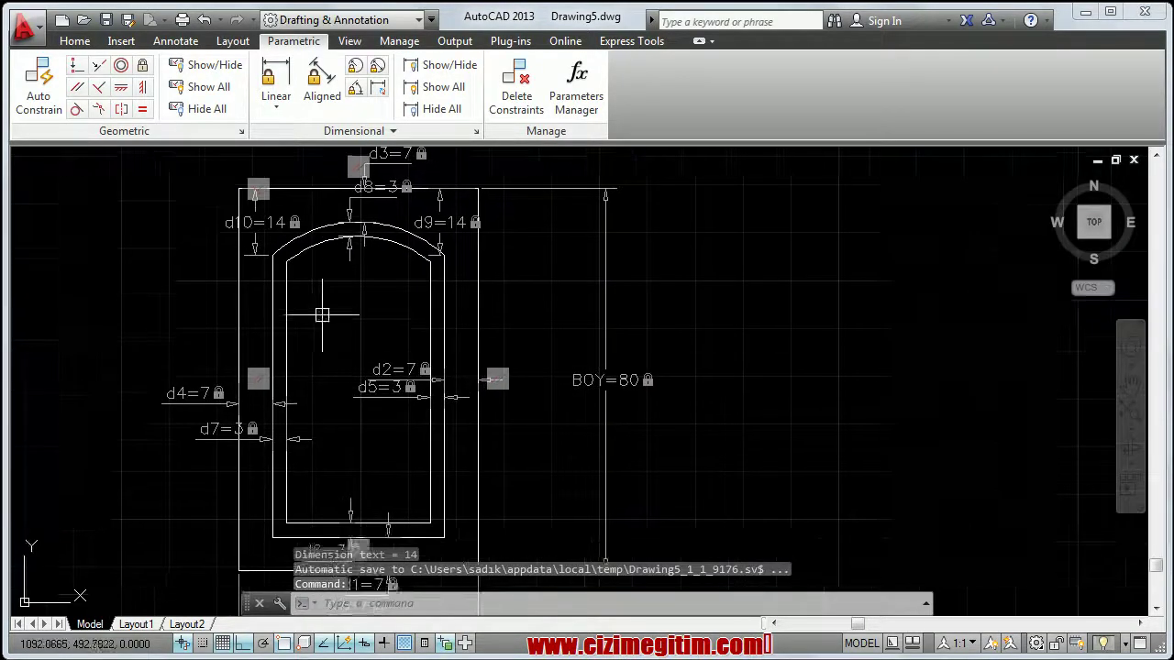
scroll(320, 317, "up", 3)
middle_click_drag(320, 316, 320, 351)
mouse_move(354, 406)
middle_mouse_down()
mouse_move(295, 342)
mouse_move(265, 348)
middle_mouse_up()
scroll(354, 419, "down", 2)
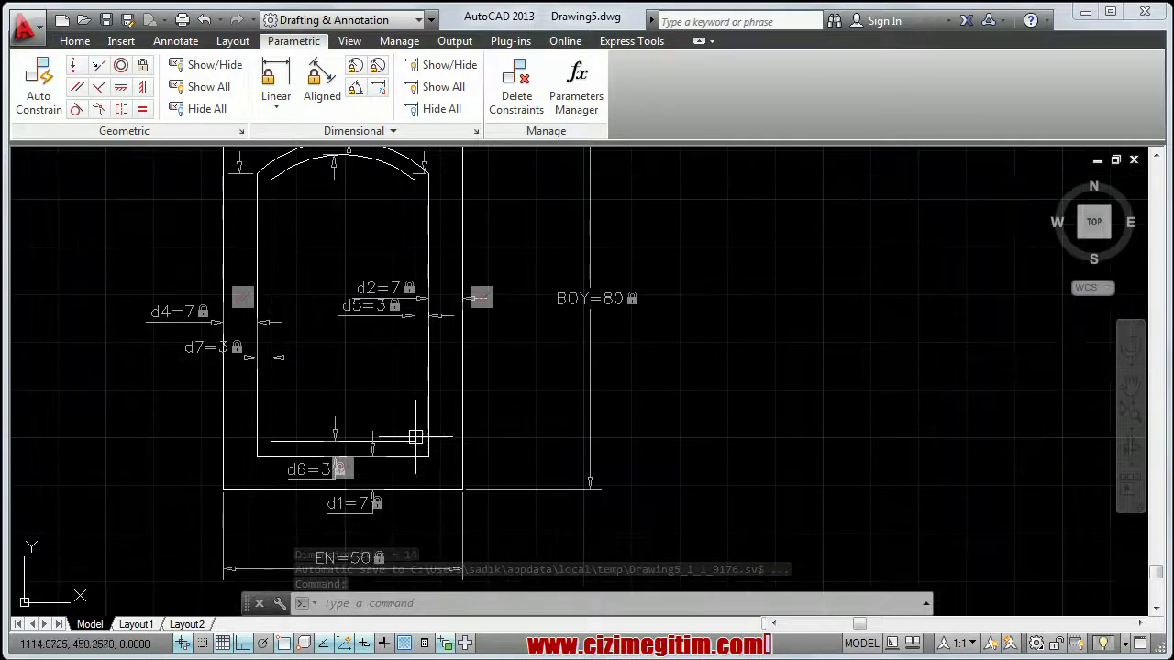
scroll(412, 432, "up", 2)
middle_click_drag(401, 407, 358, 406)
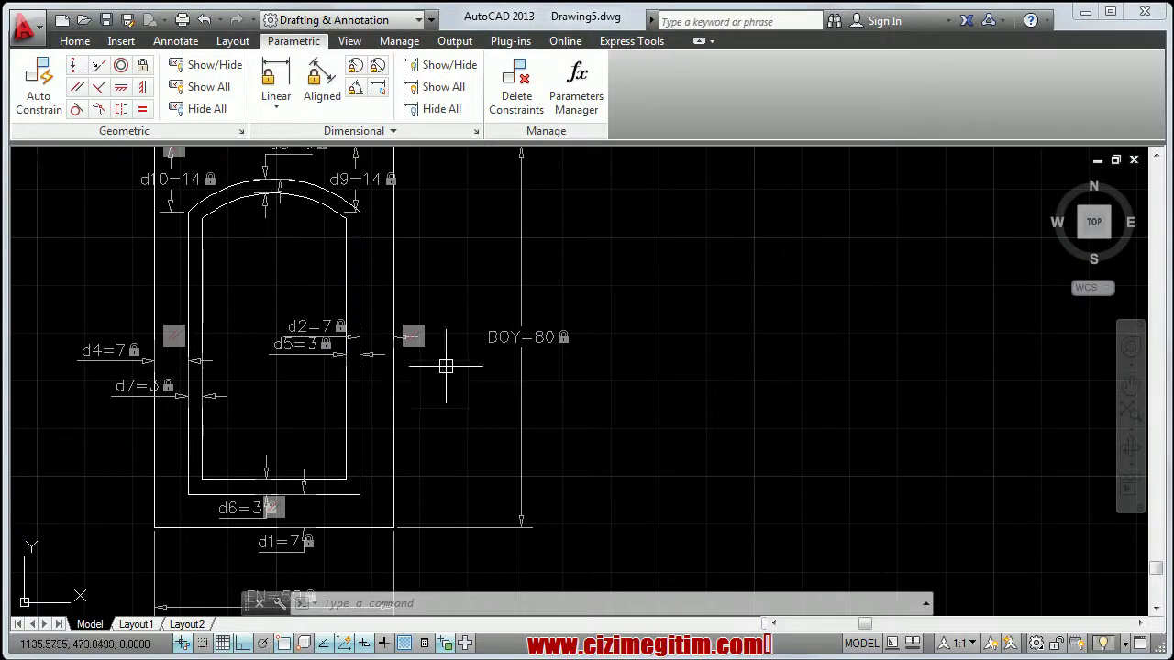
left_click(587, 101)
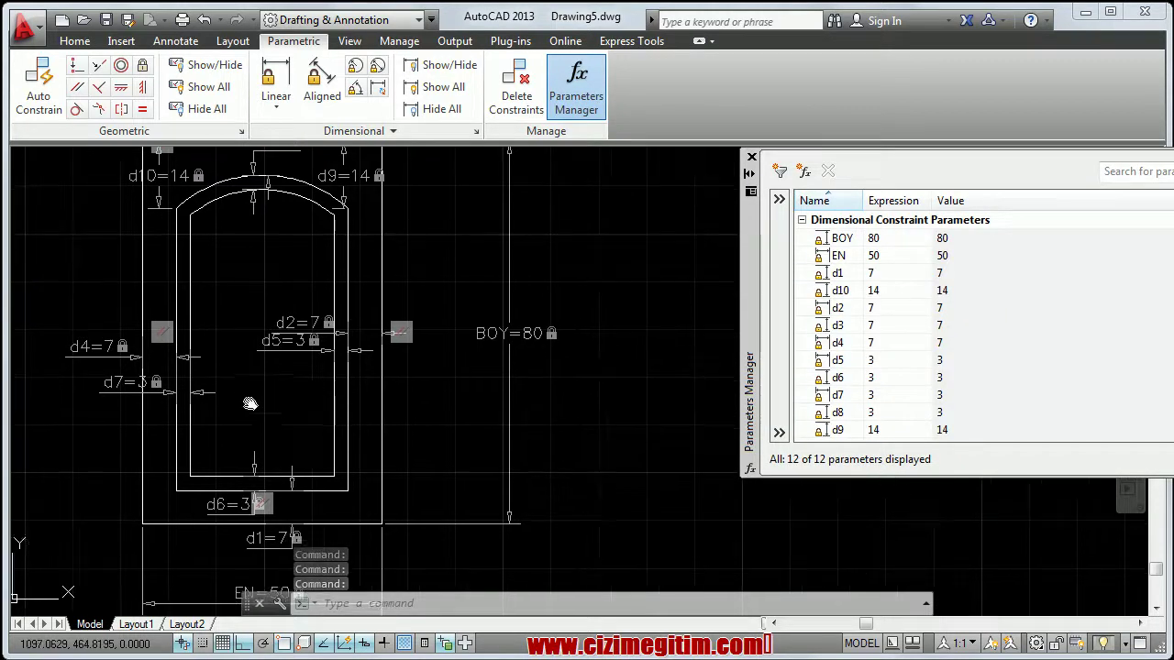
middle_click_drag(192, 401, 275, 379)
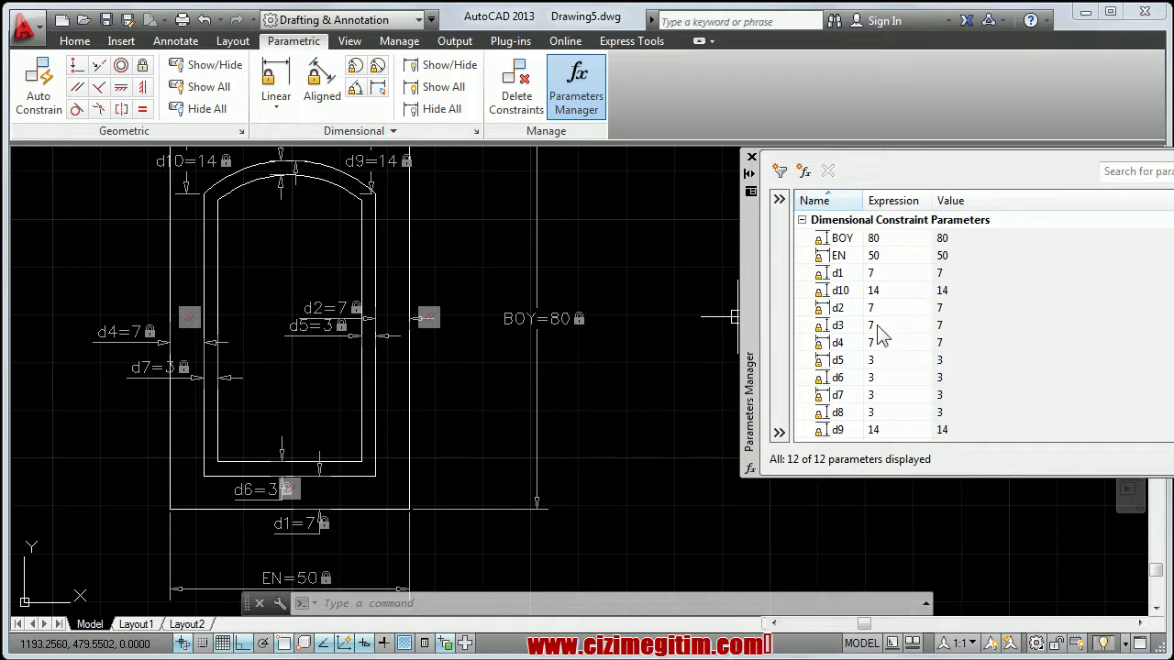
scroll(407, 459, "up", 2)
scroll(326, 518, "up", 2)
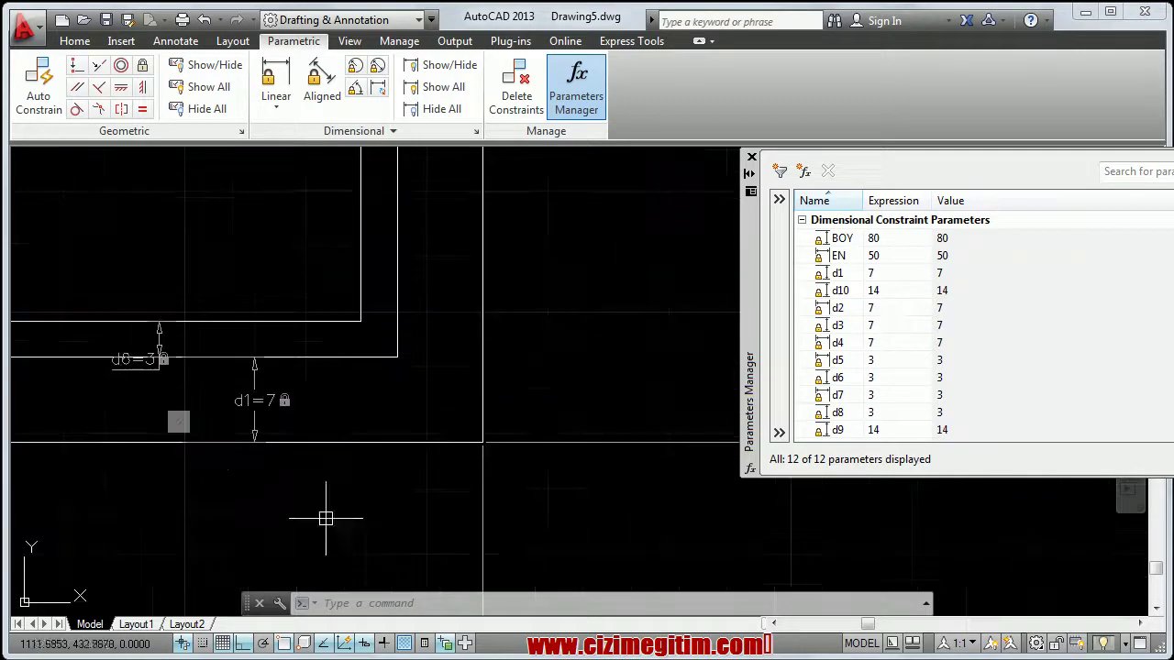
scroll(246, 401, "down", 2)
middle_click_drag(254, 411, 276, 539)
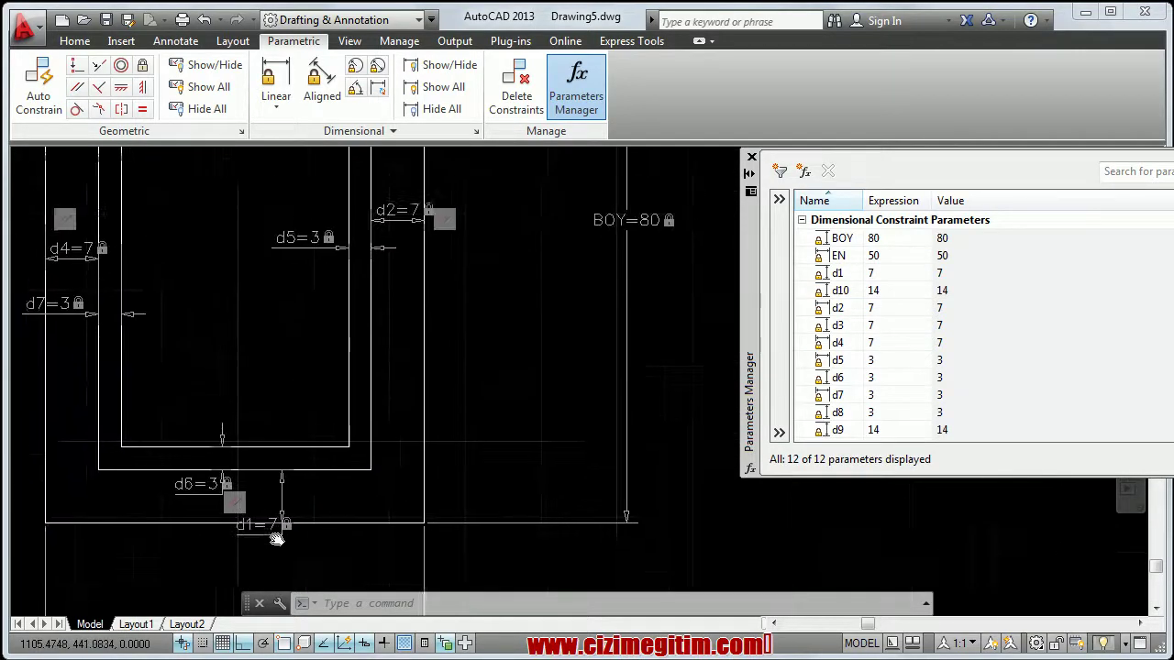
middle_click_drag(276, 238, 308, 539)
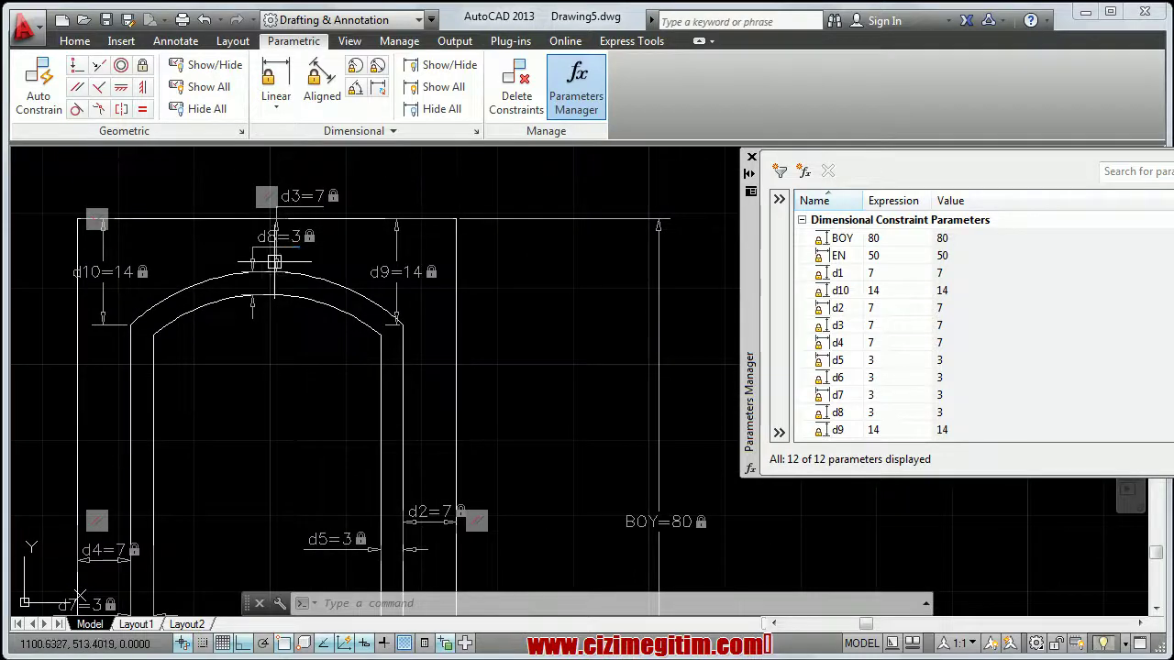
scroll(274, 263, "up", 1)
scroll(266, 275, "down", 2)
middle_click_drag(60, 424, 197, 348)
scroll(197, 349, "up", 1)
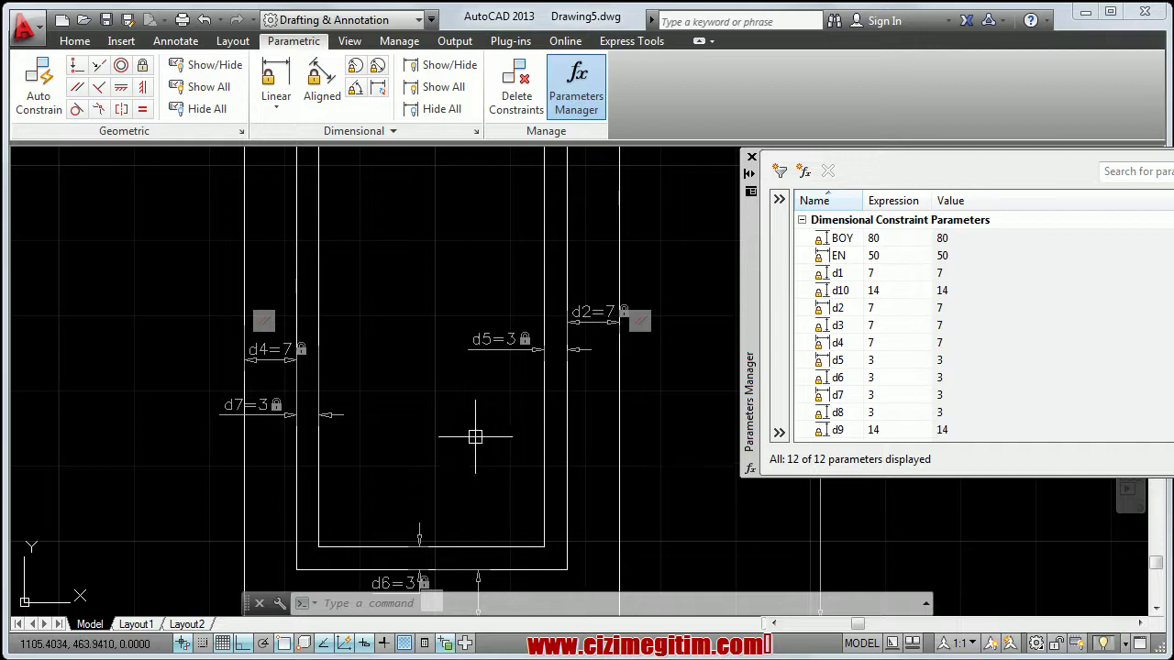
middle_click_drag(474, 424, 459, 358)
scroll(406, 516, "up", 2)
mouse_move(406, 516)
middle_mouse_down()
mouse_move(396, 408)
mouse_move(349, 566)
middle_mouse_up()
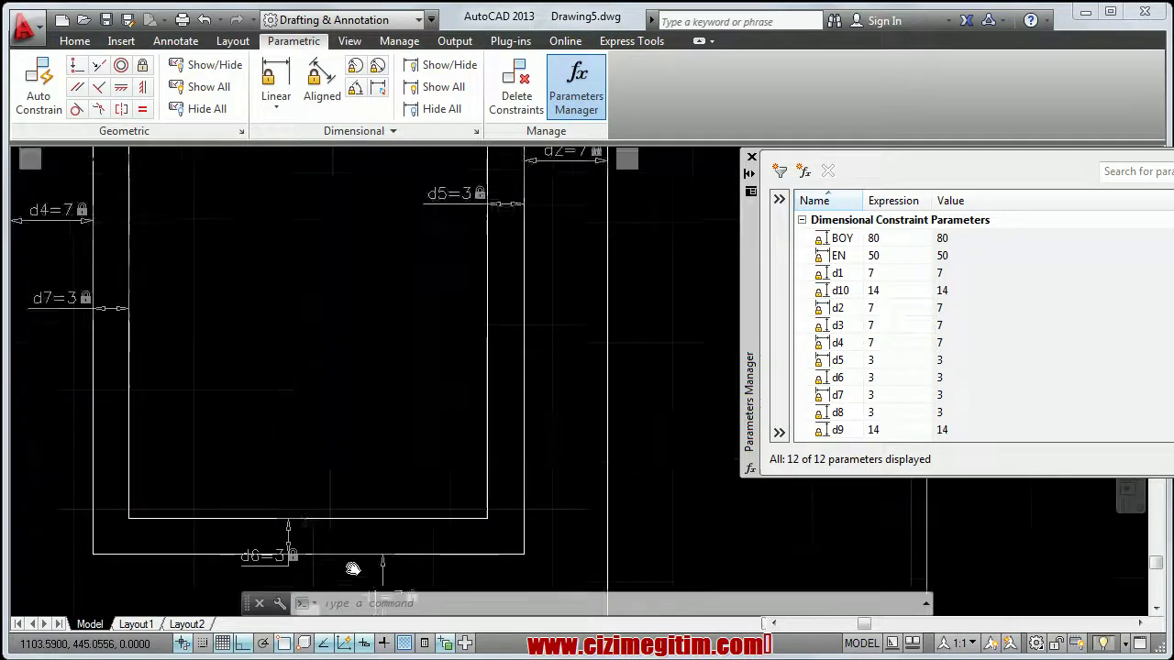
scroll(375, 440, "down", 2)
middle_click_drag(375, 440, 477, 550)
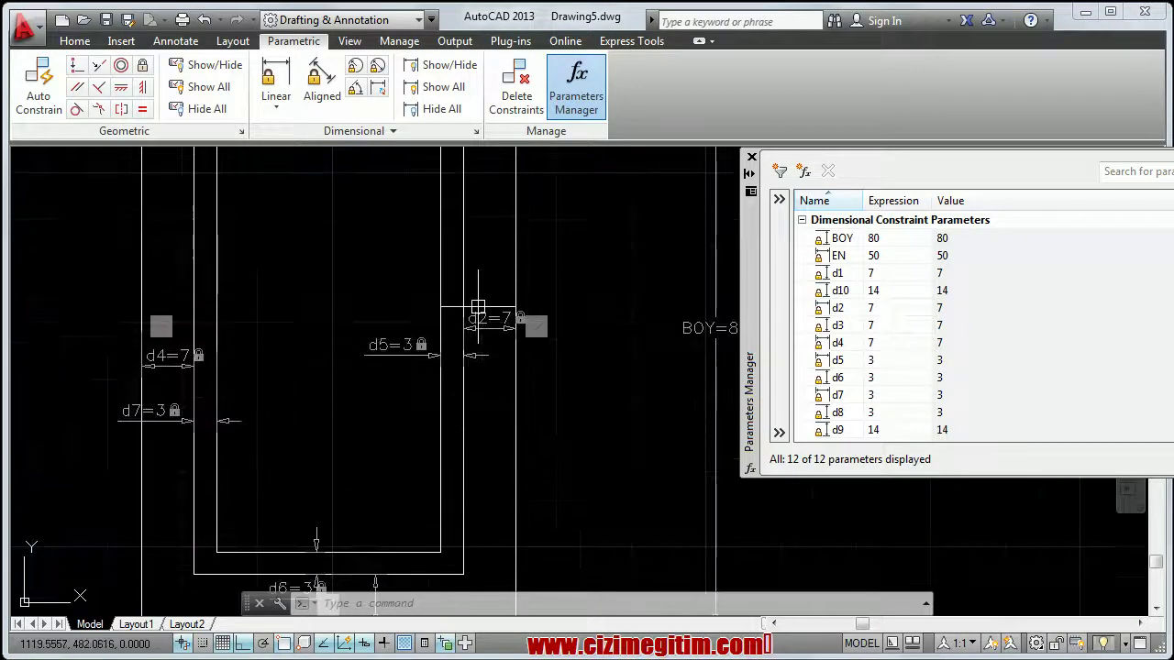
Set d2's expression to d1 and copy that expression.
double_click(896, 307)
type("d1")
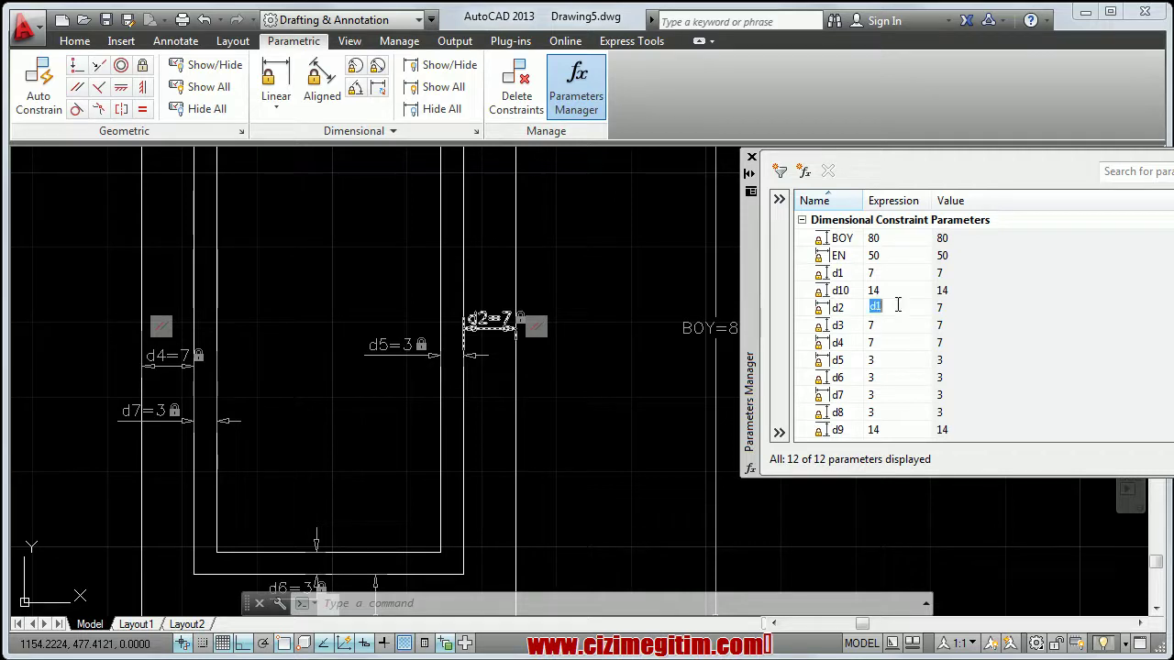
right_click(898, 305)
left_click(942, 337)
left_click(891, 329)
Paste d1 as the expression for both d3 and d4.
left_click(890, 327)
right_click(891, 327)
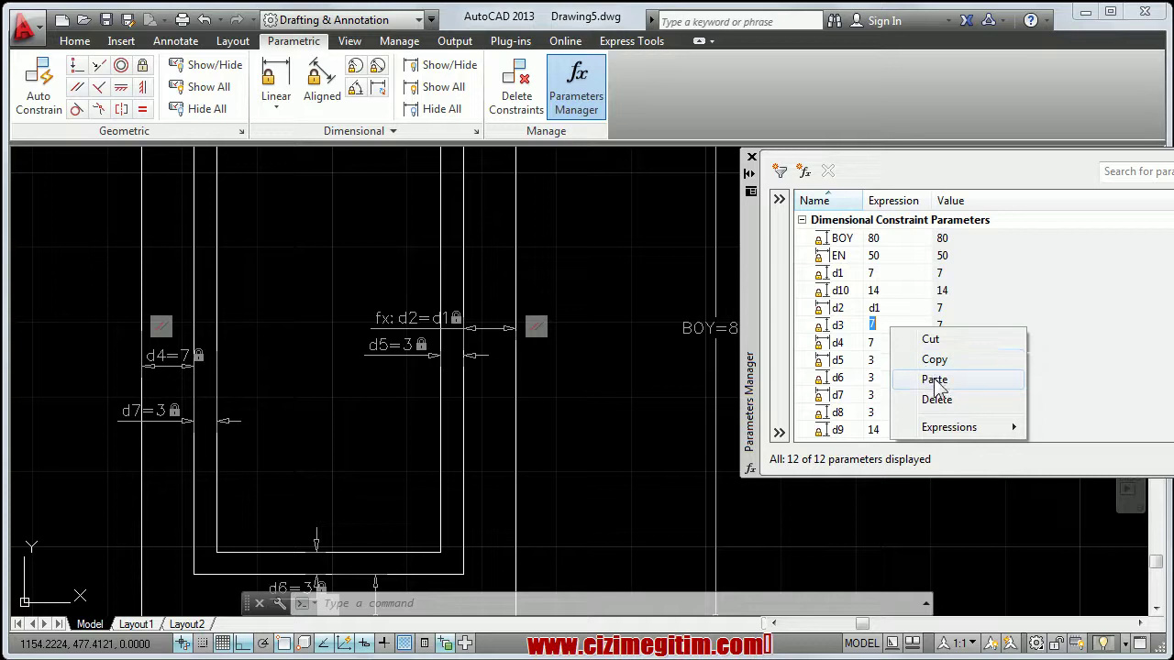
left_click(934, 379)
left_click(890, 343)
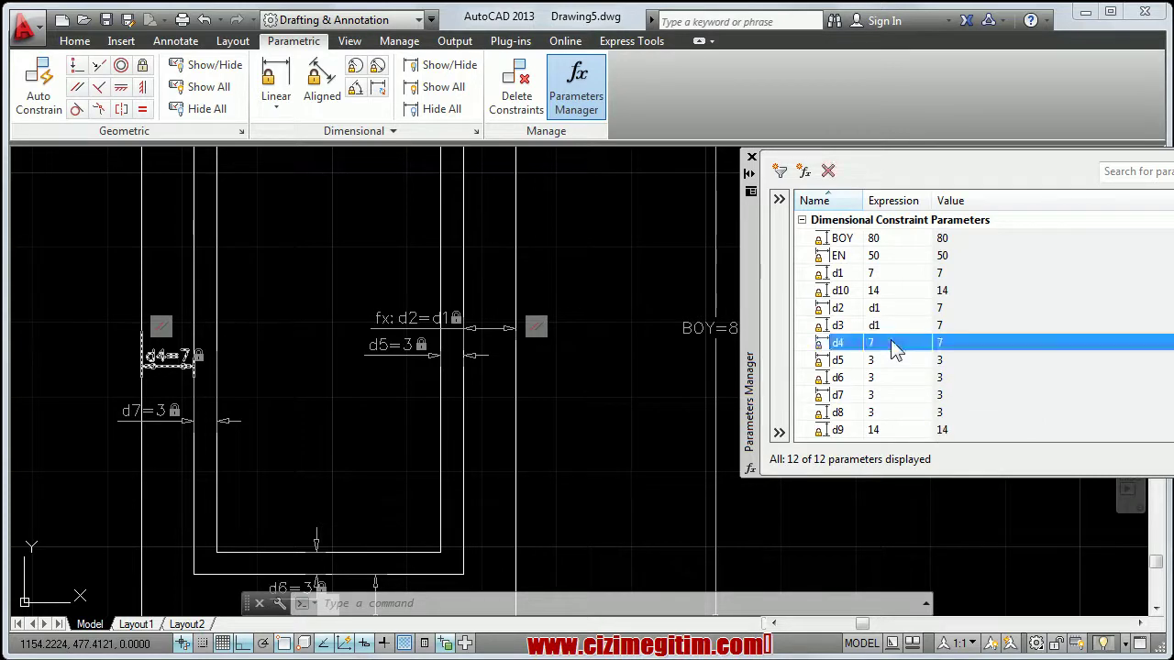
left_click(891, 342)
right_click(891, 342)
left_click(935, 394)
type("d1")
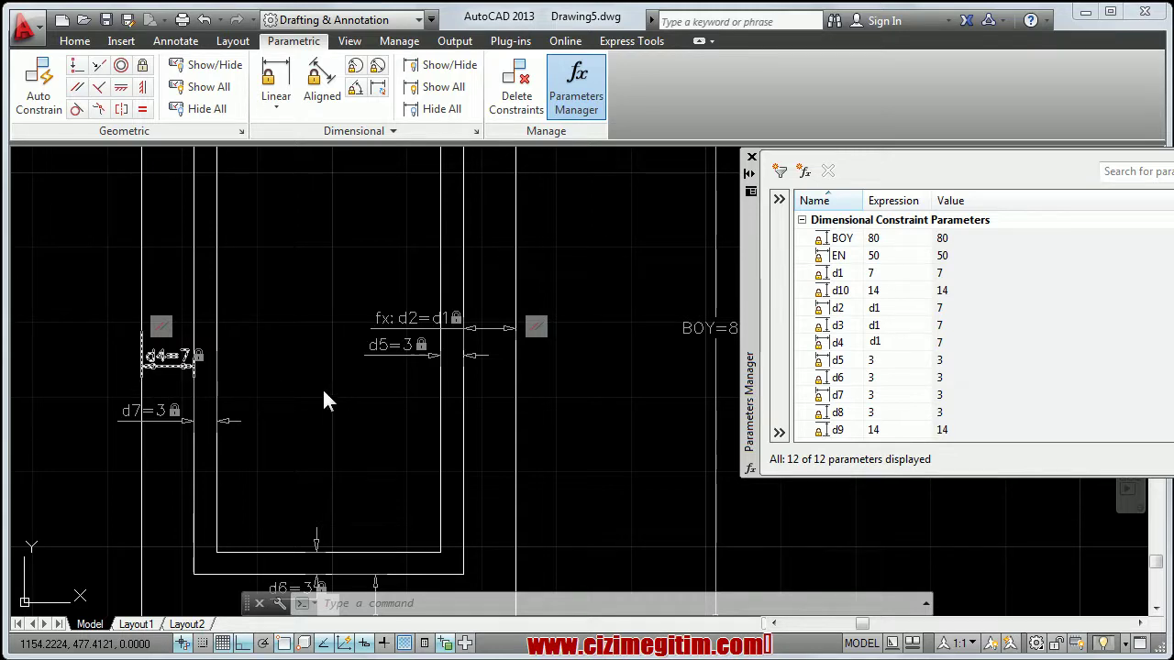
key("Return")
Inspect the linked gap dimensions along the frame's bottom edge.
middle_click_drag(266, 416, 288, 398)
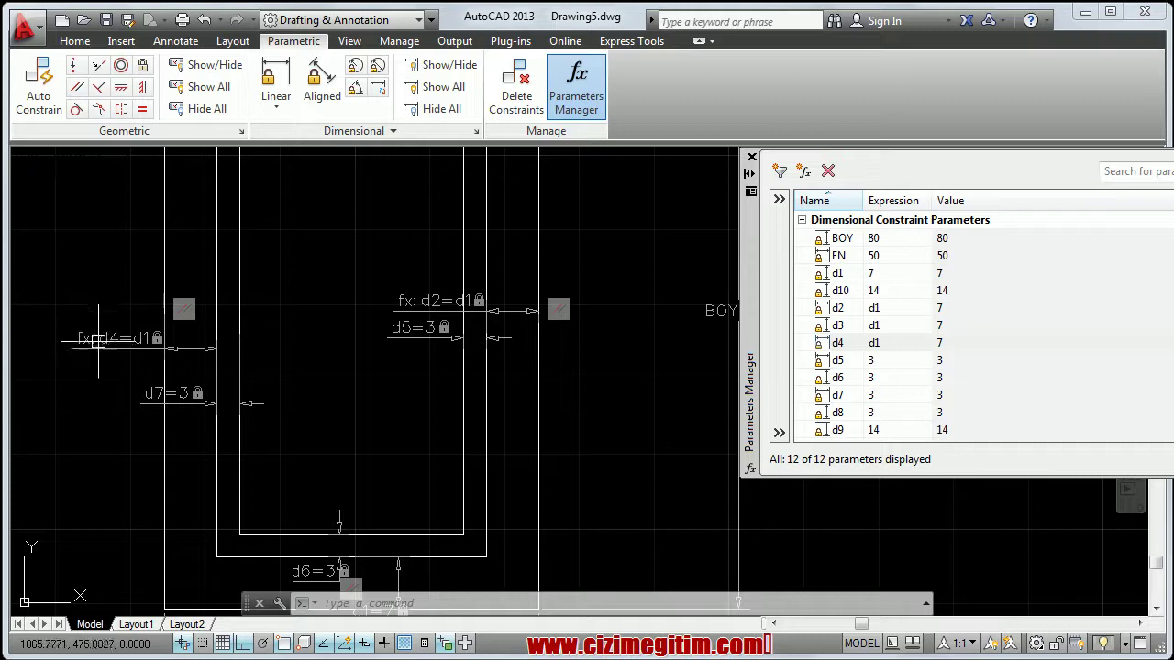
scroll(98, 340, "up", 1)
scroll(146, 394, "up", 2)
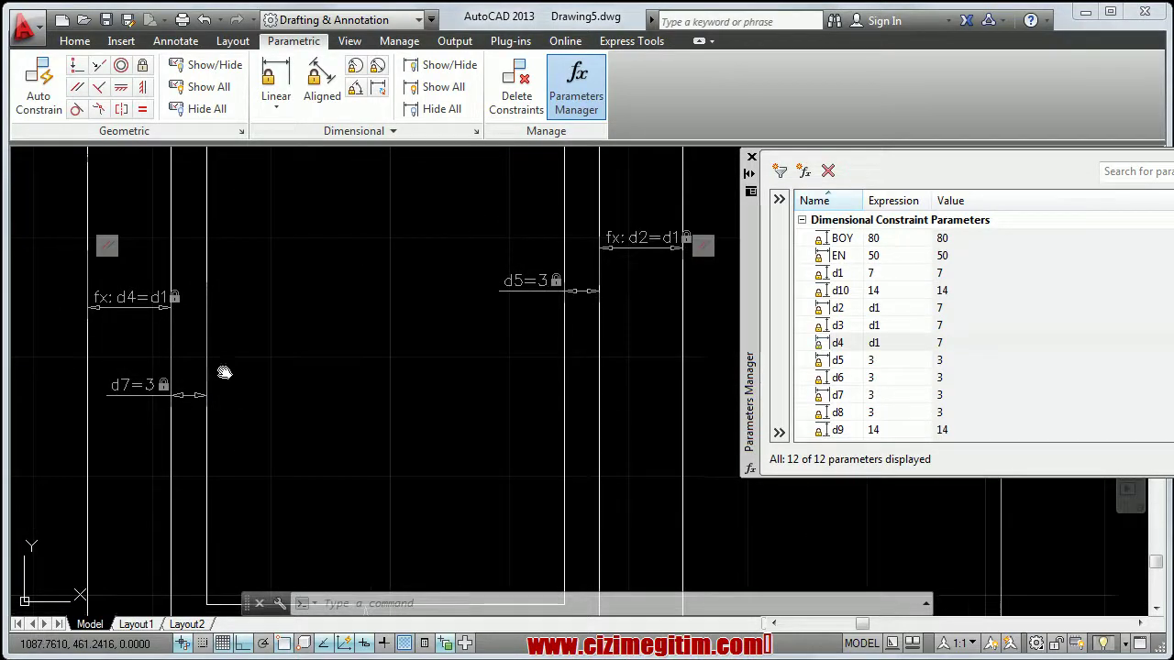
middle_click_drag(225, 374, 367, 419)
left_click(335, 471)
scroll(294, 482, "up", 2)
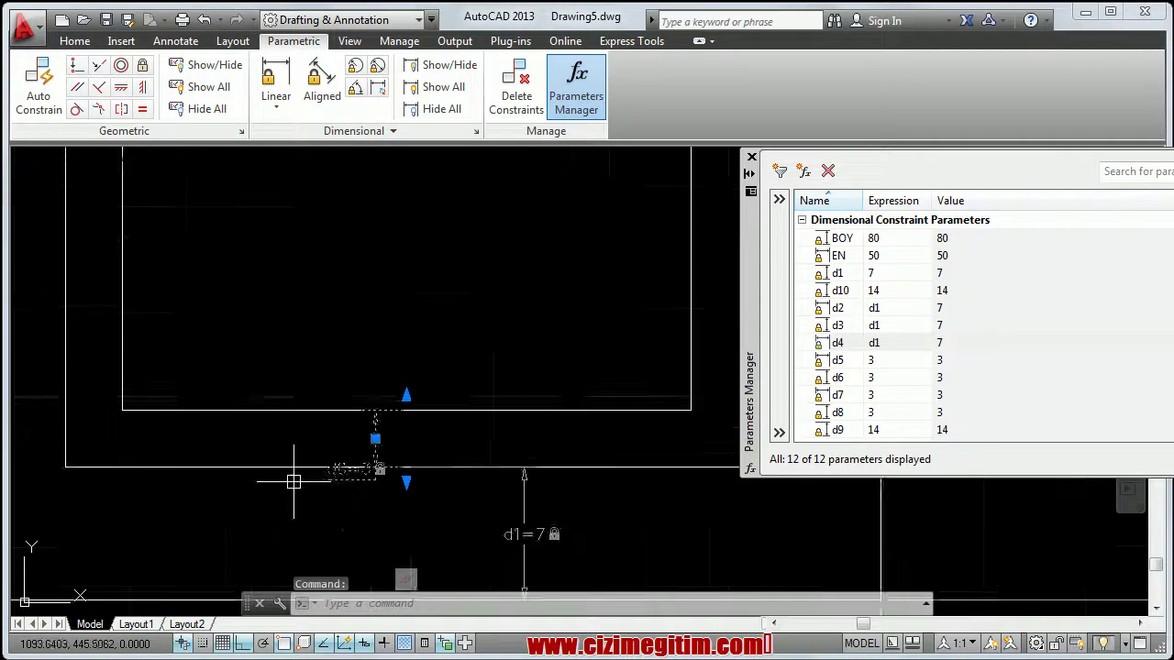
scroll(307, 479, "up", 3)
scroll(450, 385, "up", 4)
key("Escape")
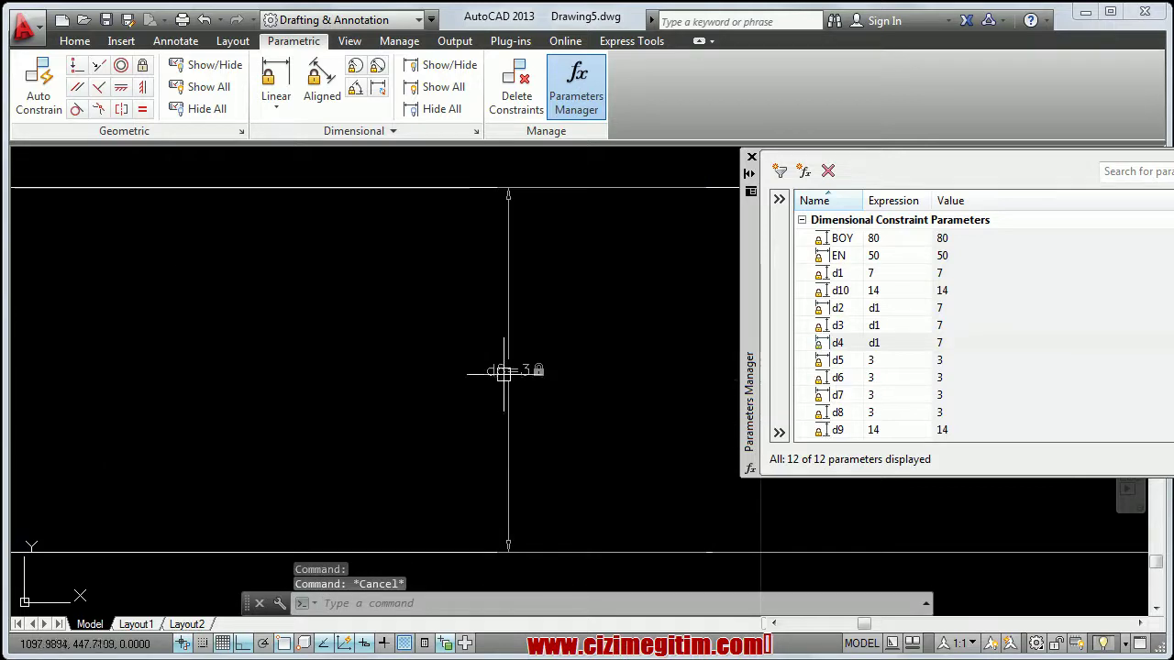
scroll(500, 376, "down", 2)
scroll(385, 422, "down", 2)
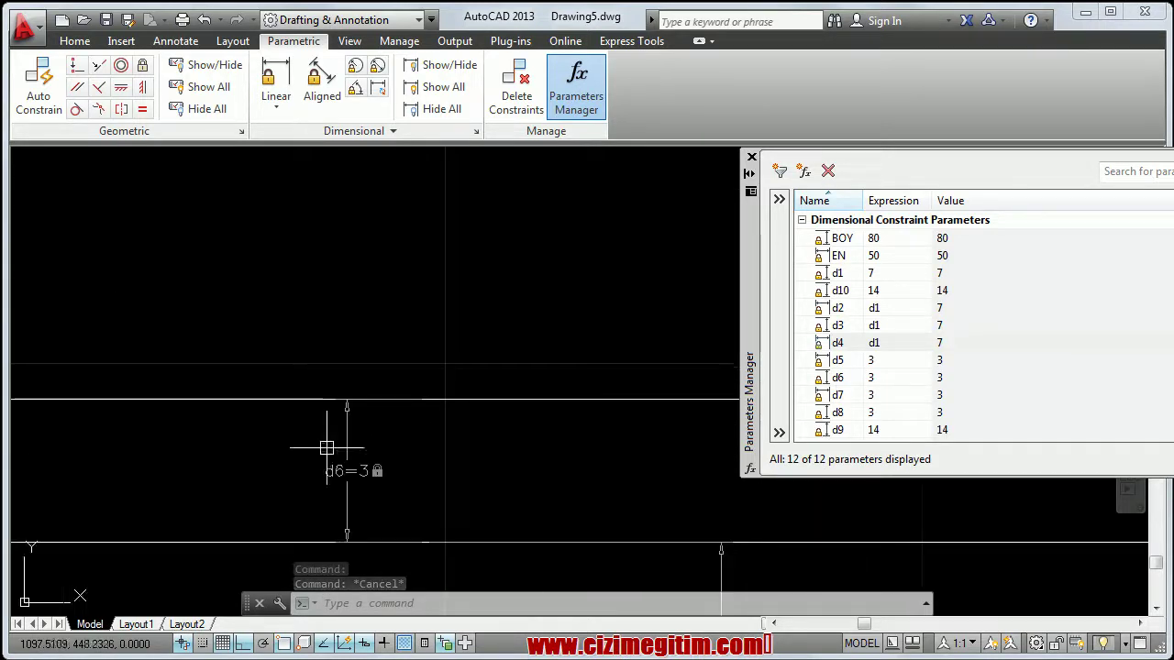
scroll(328, 446, "down", 2)
Set d6's expression to d5 and copy that expression.
left_click(892, 363)
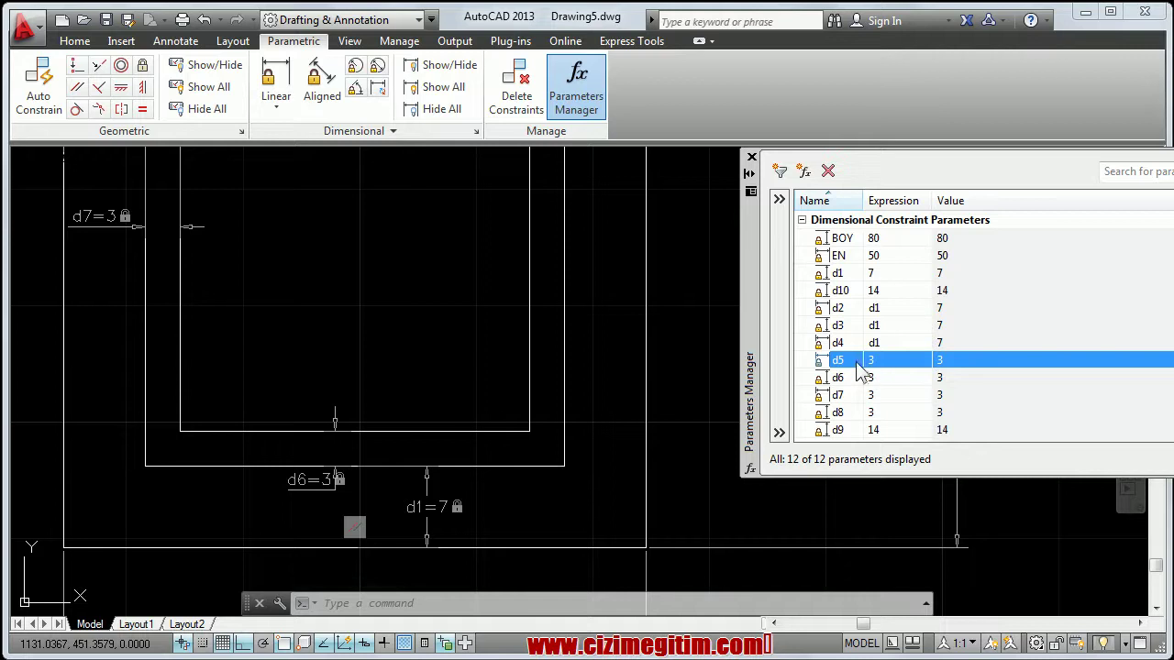
double_click(884, 377)
type("d5")
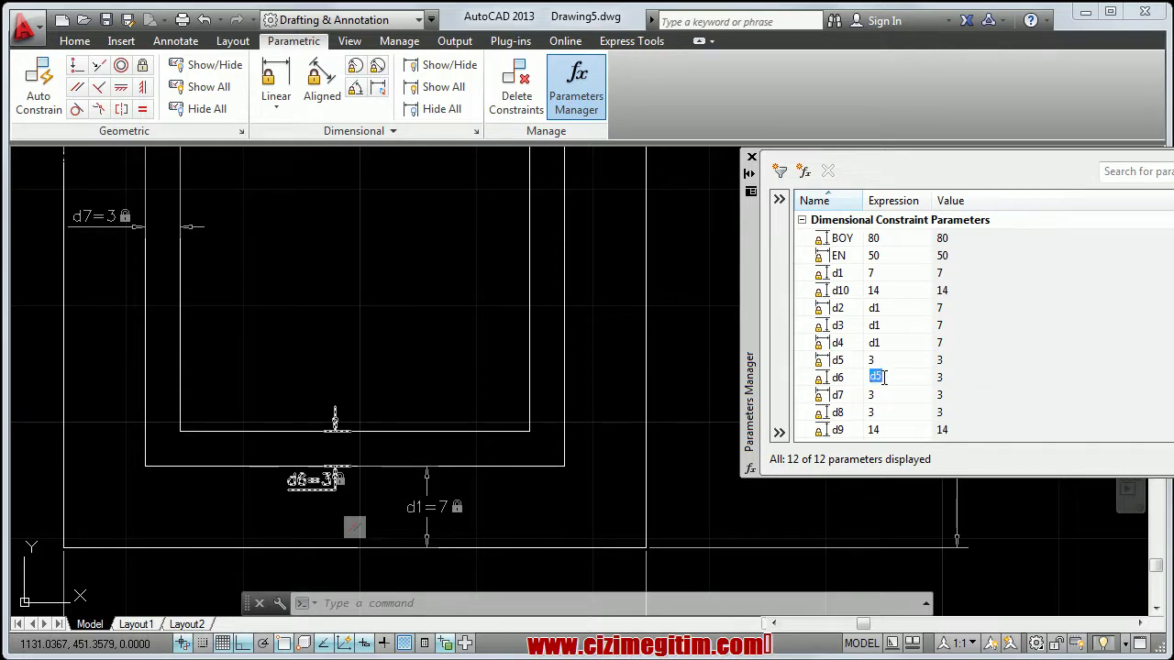
right_click(884, 376)
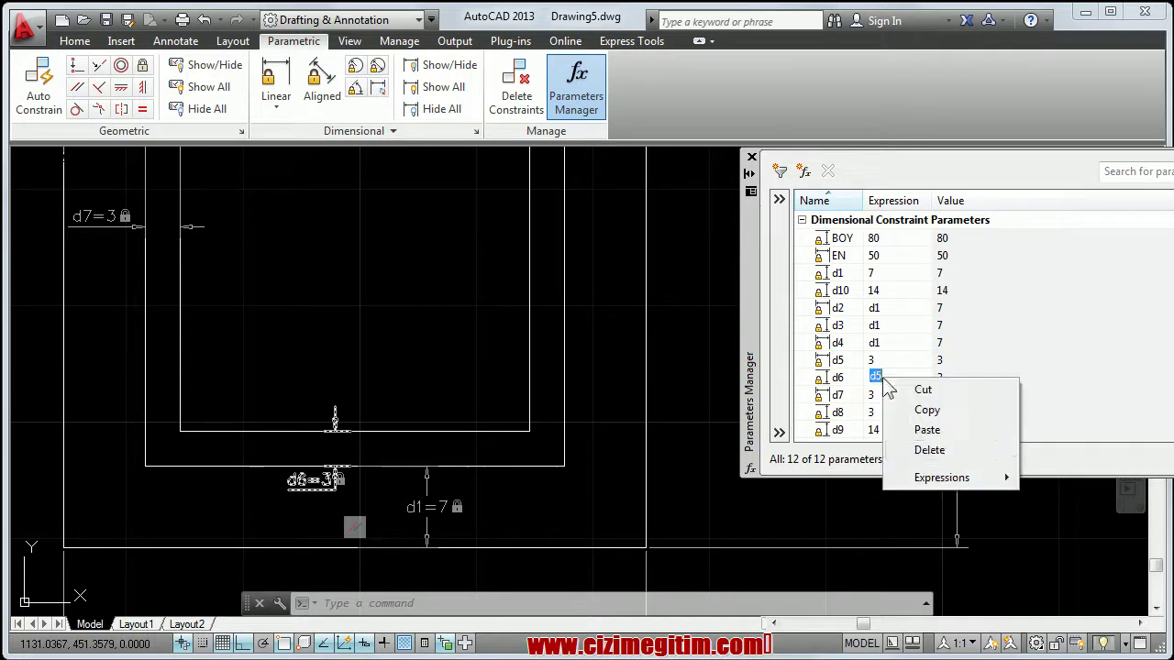
left_click(947, 413)
left_click(897, 408)
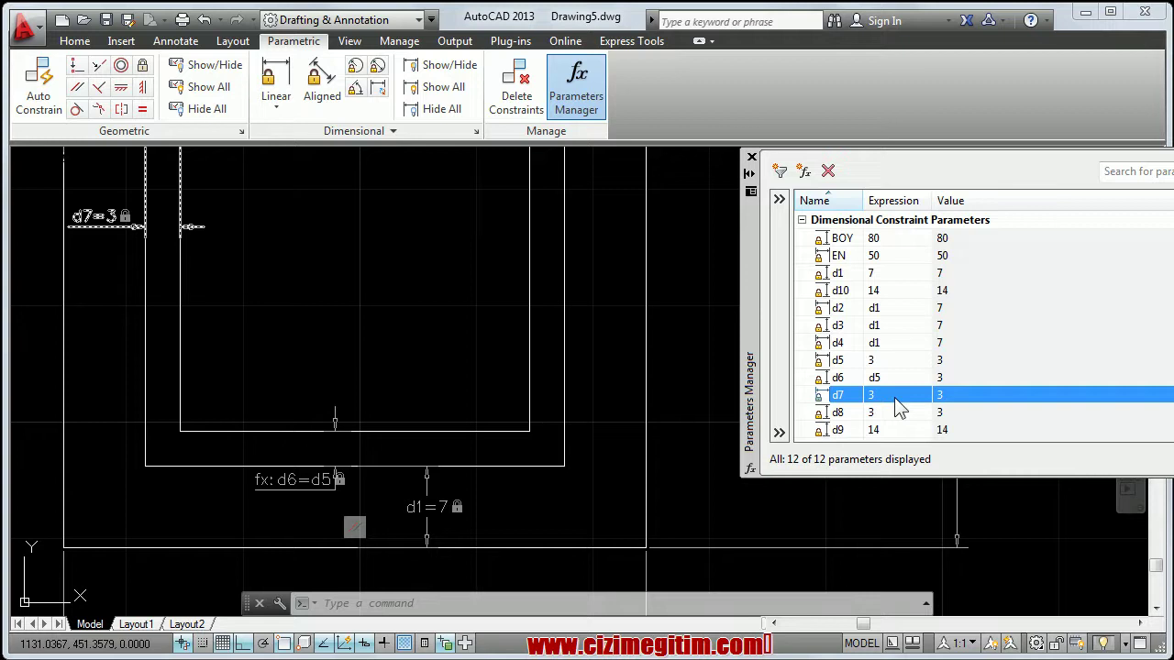
Paste d5 as the expression for both d7 and d8.
double_click(896, 397)
right_click(894, 398)
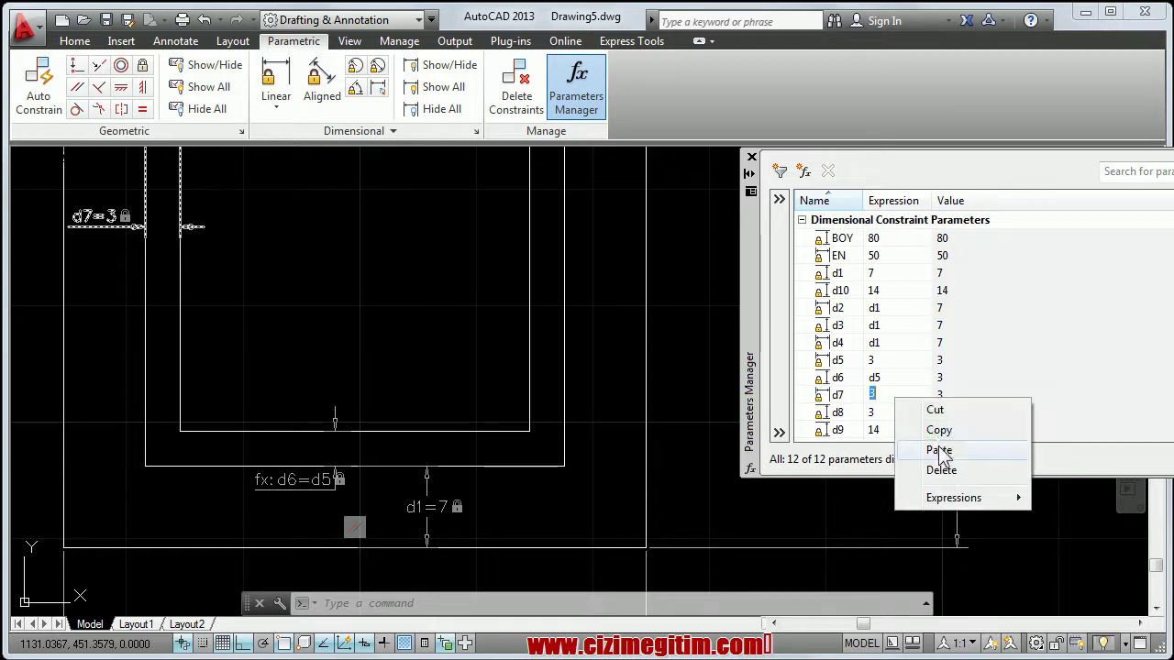
left_click(937, 448)
left_click(890, 413)
double_click(887, 411)
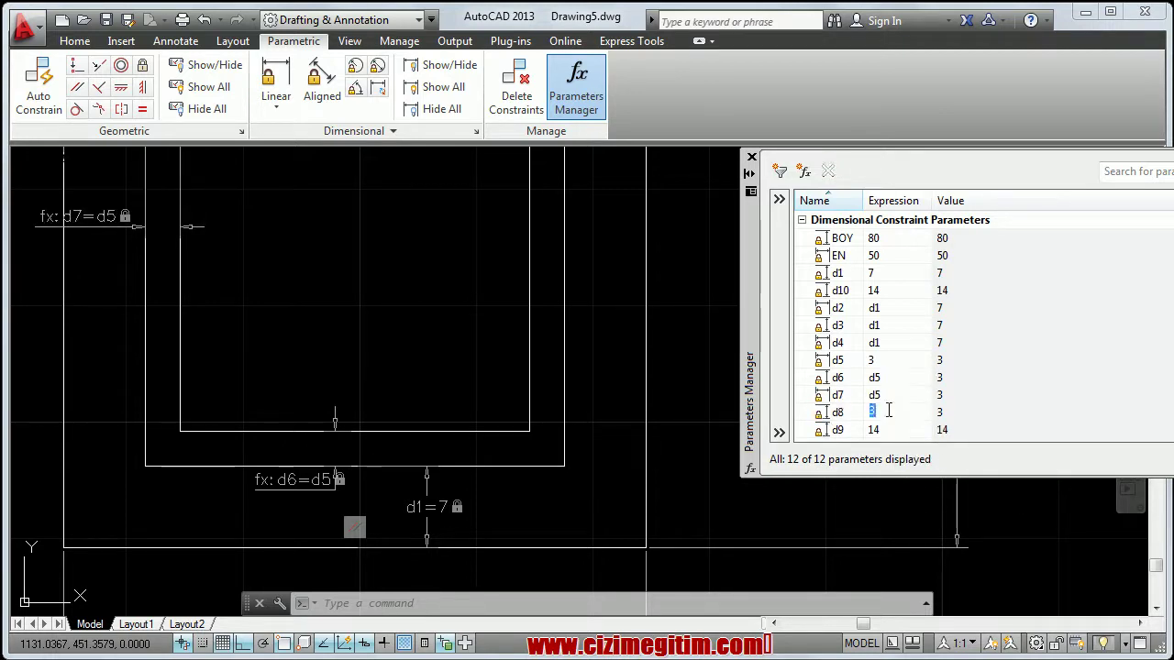
right_click(887, 411)
left_click(941, 468)
Pan and zoom around the arch and outer frame to check the thickness labels.
scroll(277, 318, "down", 2)
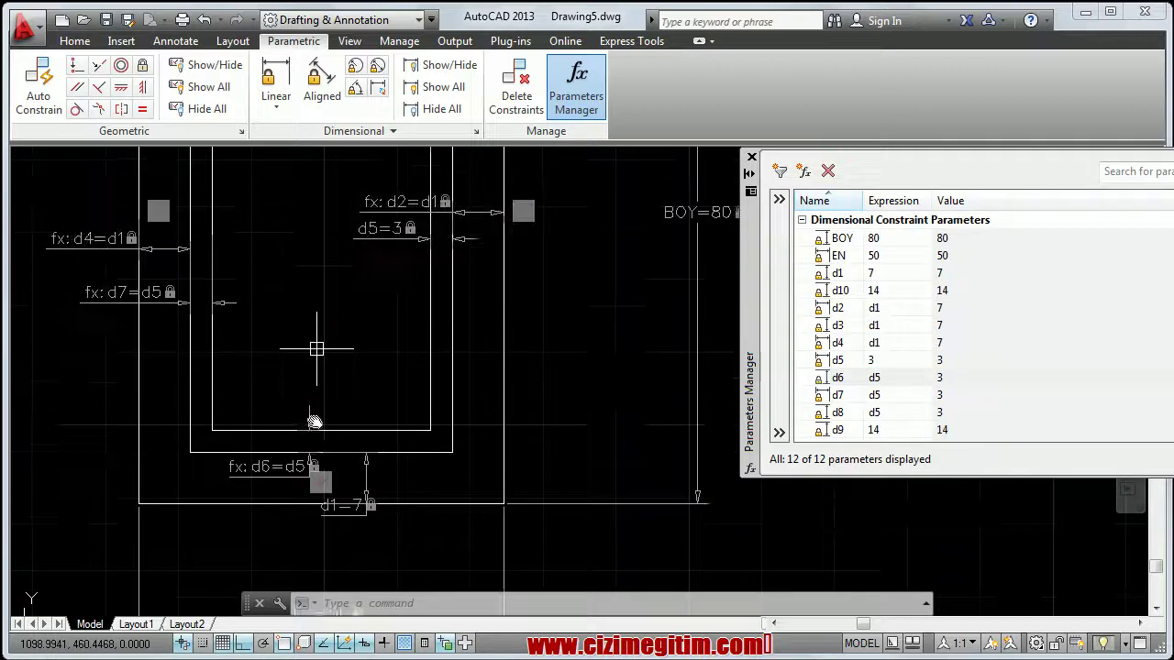
middle_click_drag(316, 353, 316, 553)
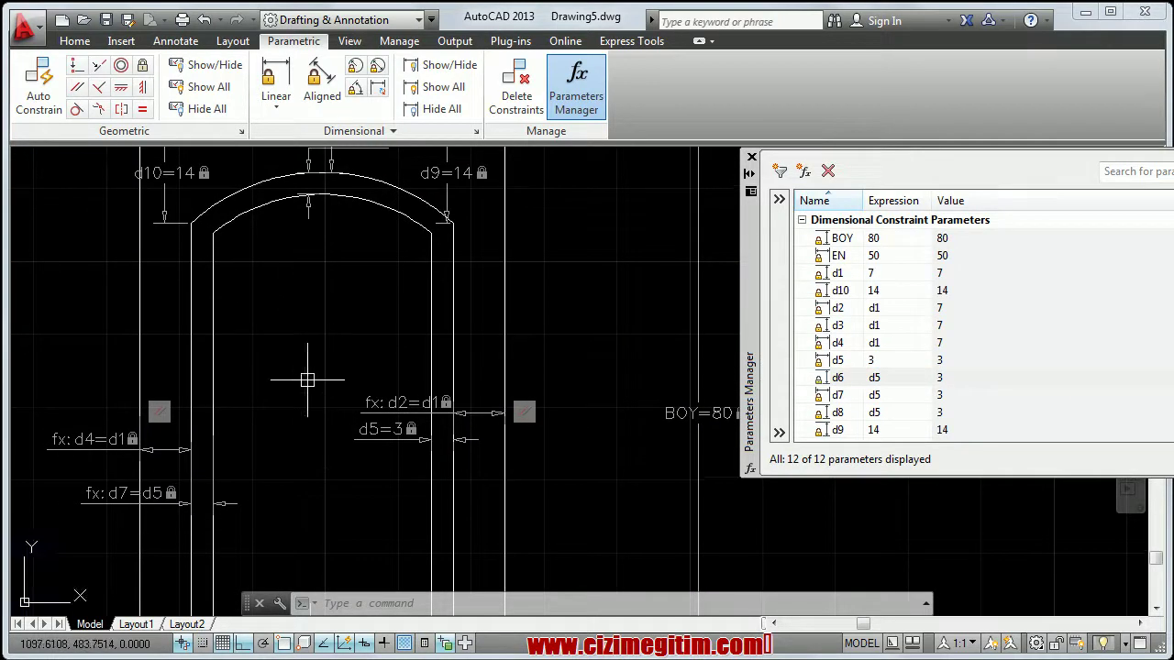
middle_click_drag(308, 382, 301, 445)
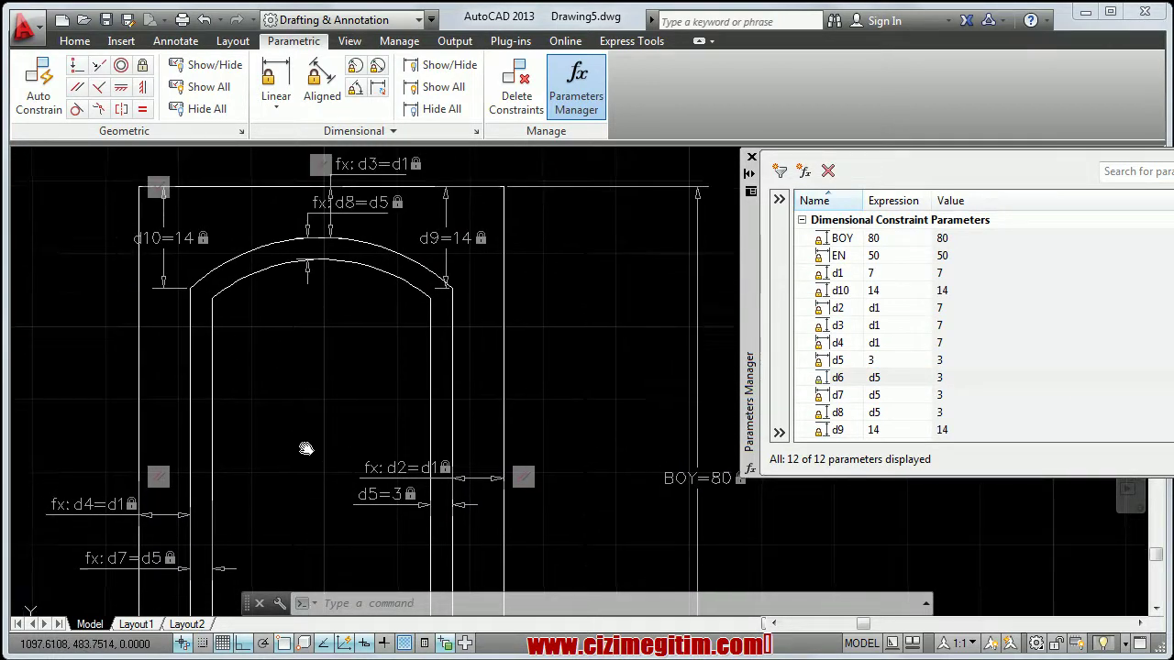
scroll(333, 254, "up", 2)
scroll(332, 238, "up", 2)
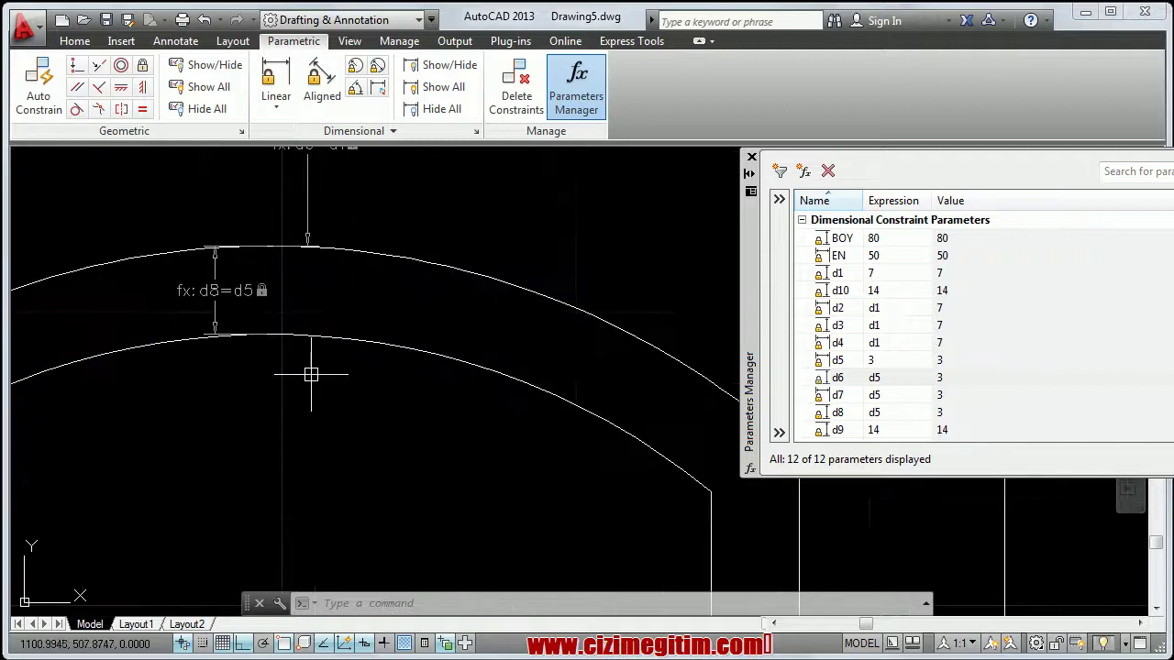
scroll(249, 309, "down", 3)
mouse_move(275, 340)
middle_mouse_down()
mouse_move(329, 375)
mouse_move(359, 320)
middle_mouse_up()
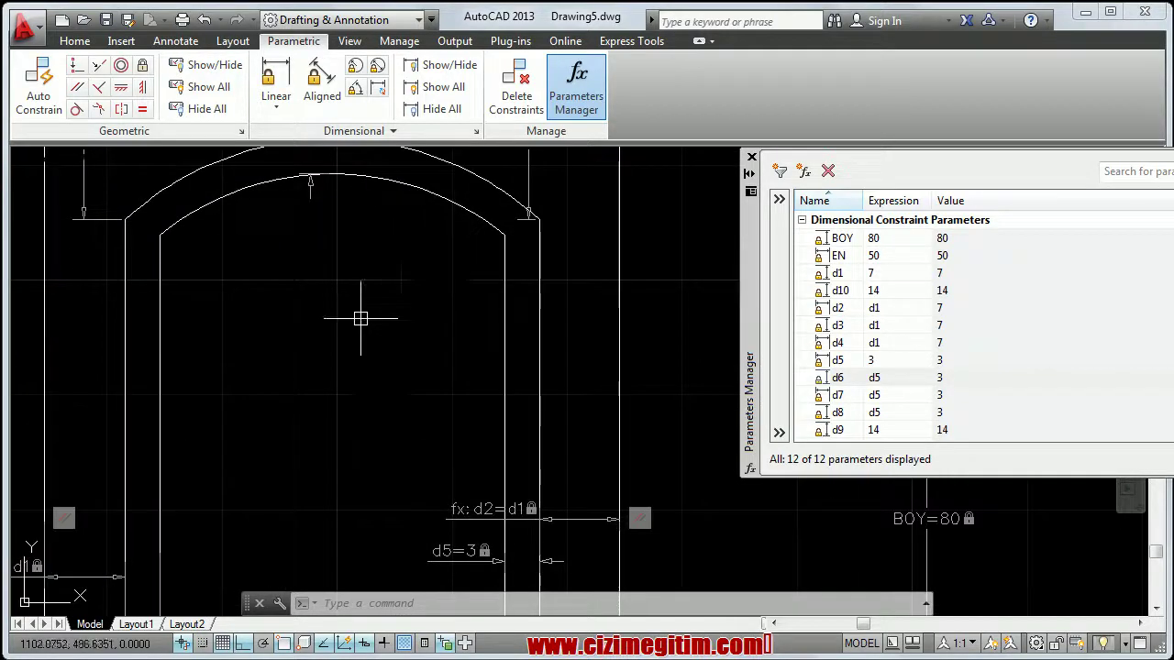
scroll(359, 320, "up", 2)
middle_click_drag(290, 382, 325, 340)
middle_click_drag(315, 409, 288, 296)
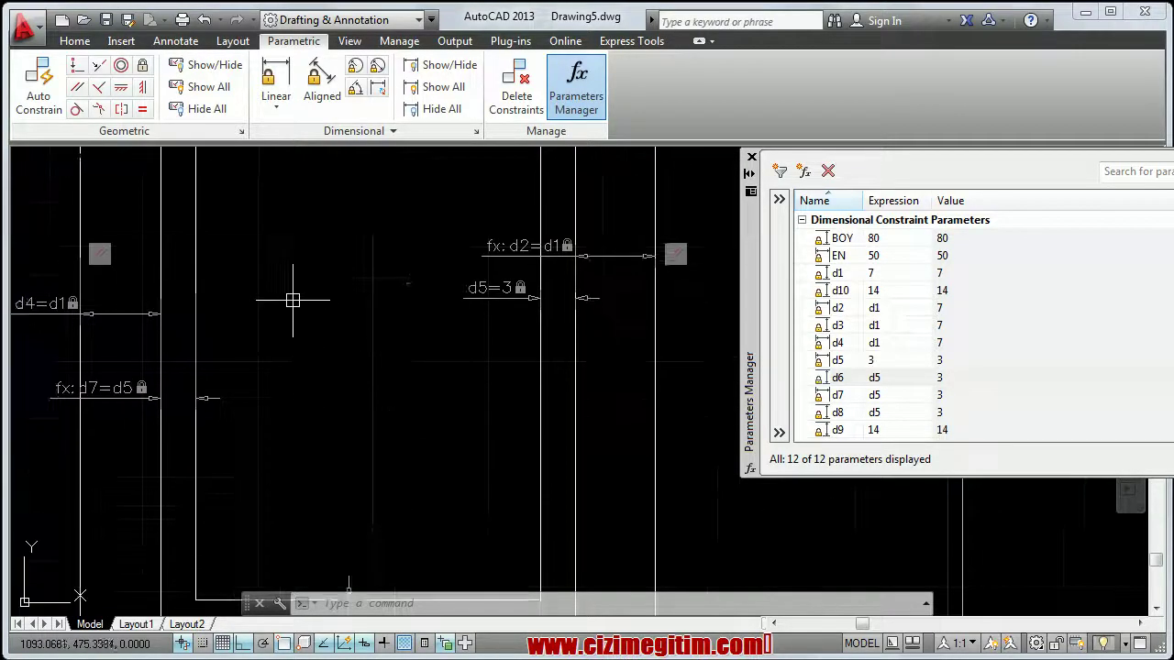
scroll(312, 321, "down", 2)
mouse_move(465, 369)
middle_mouse_down()
mouse_move(432, 370)
mouse_move(417, 502)
middle_mouse_up()
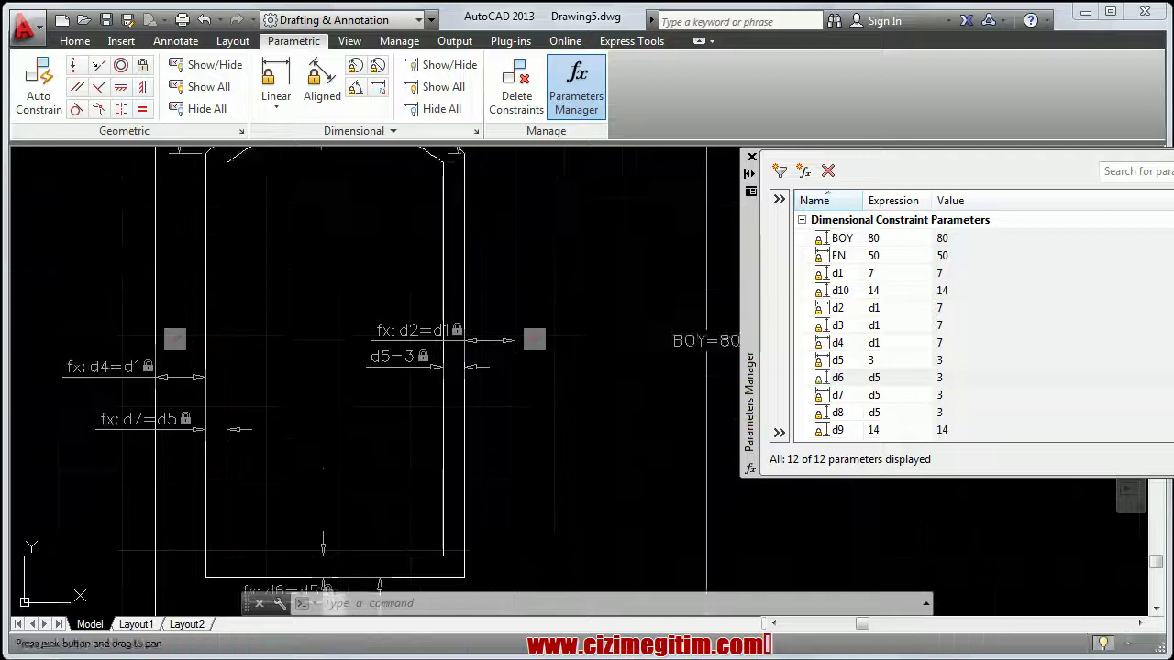
scroll(432, 330, "up", 3)
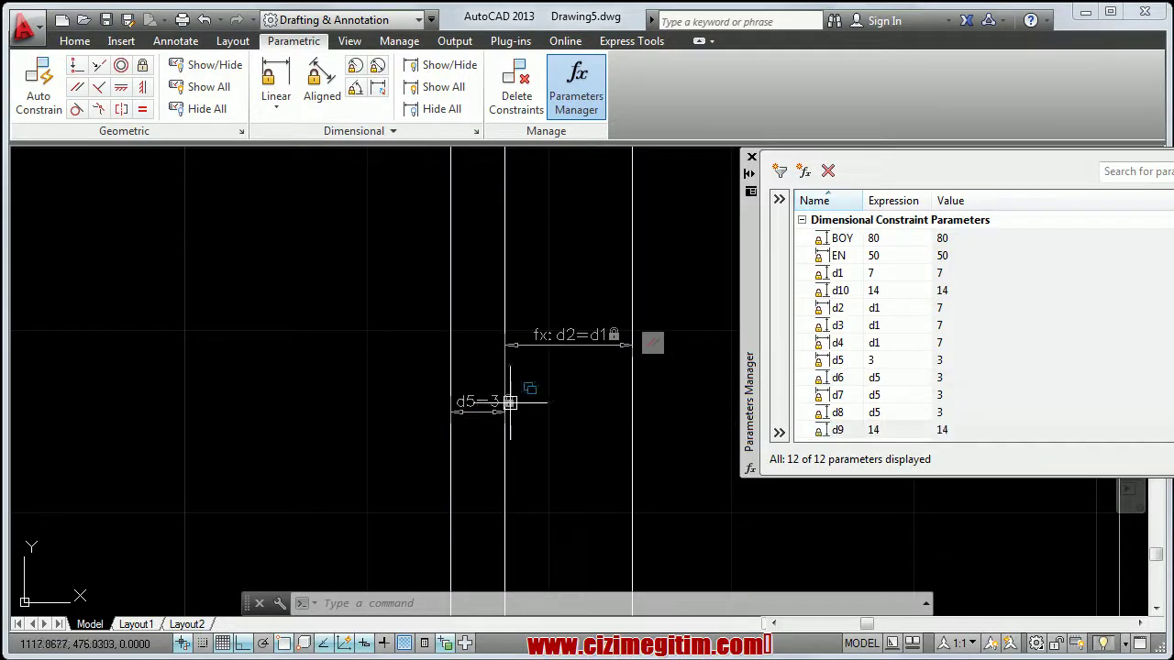
Locate d9 and d10 in the drawing and enlarge the parameters list.
left_click(263, 349)
scroll(263, 350, "down", 3)
middle_click_drag(266, 330, 312, 505)
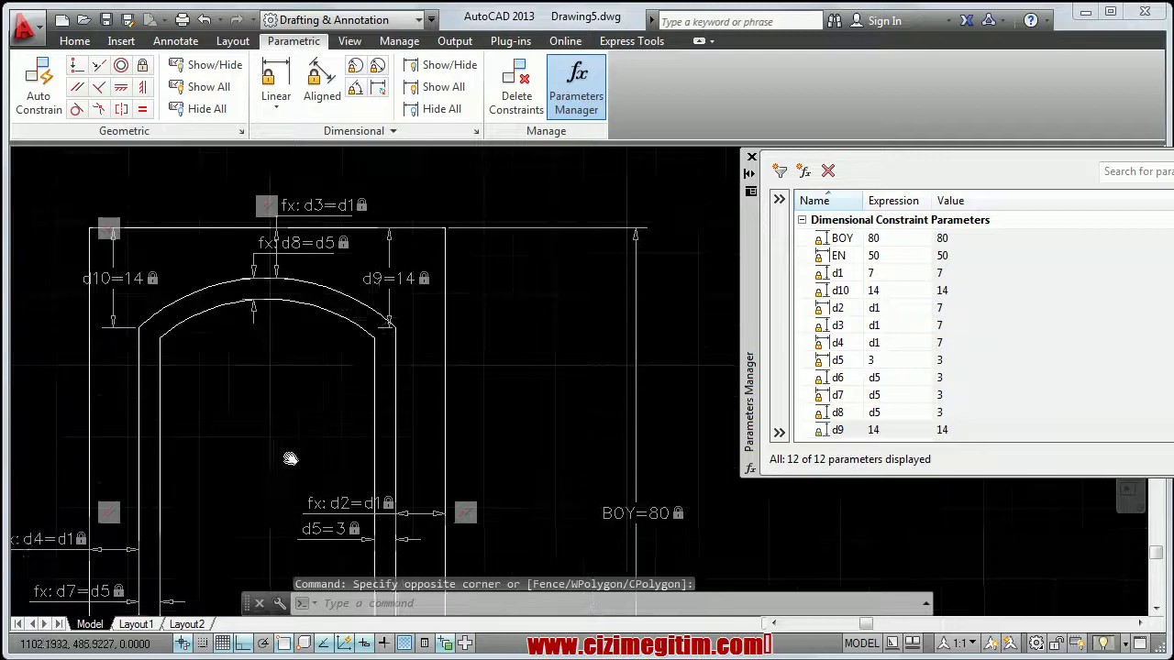
scroll(140, 301, "up", 2)
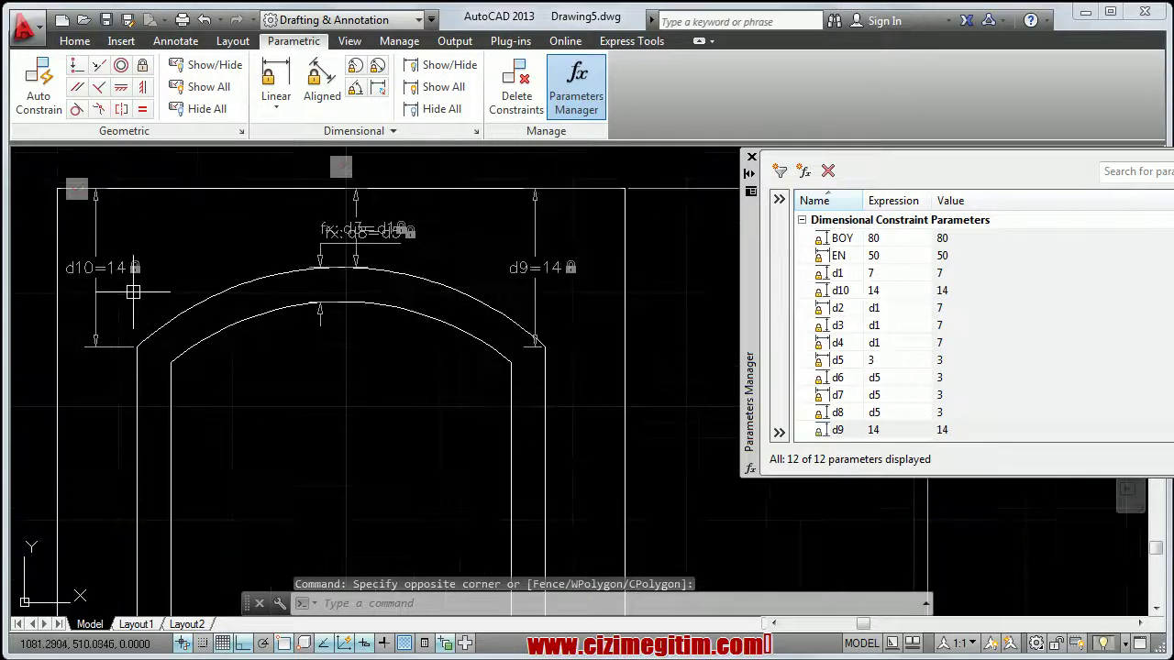
left_click(881, 431)
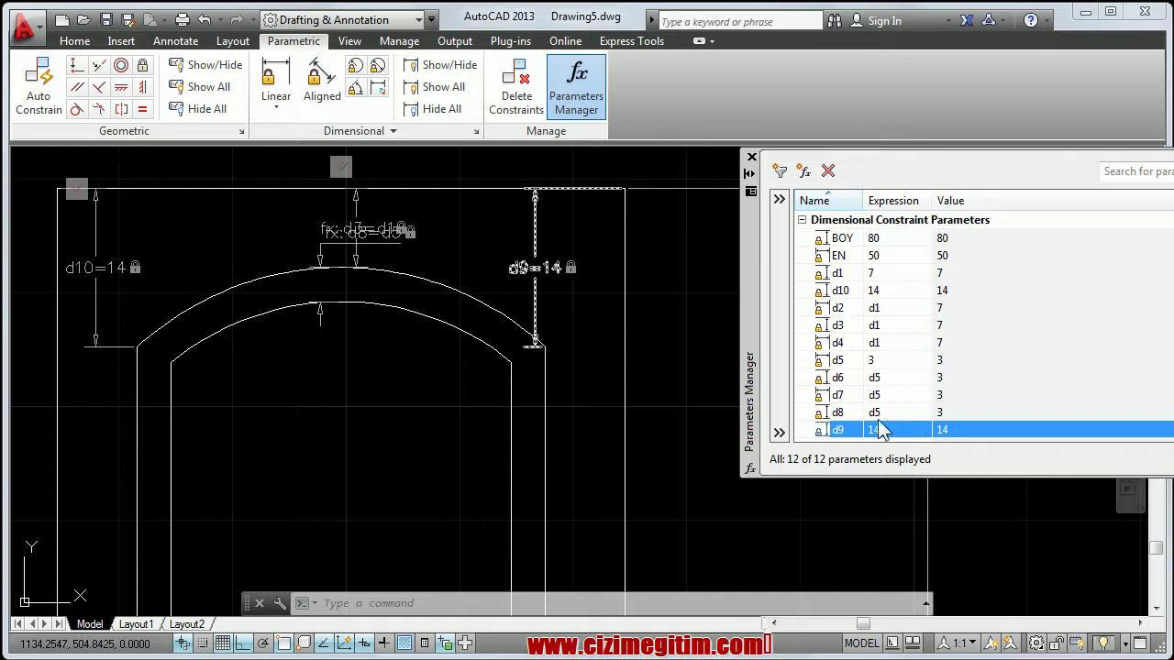
left_click(95, 267)
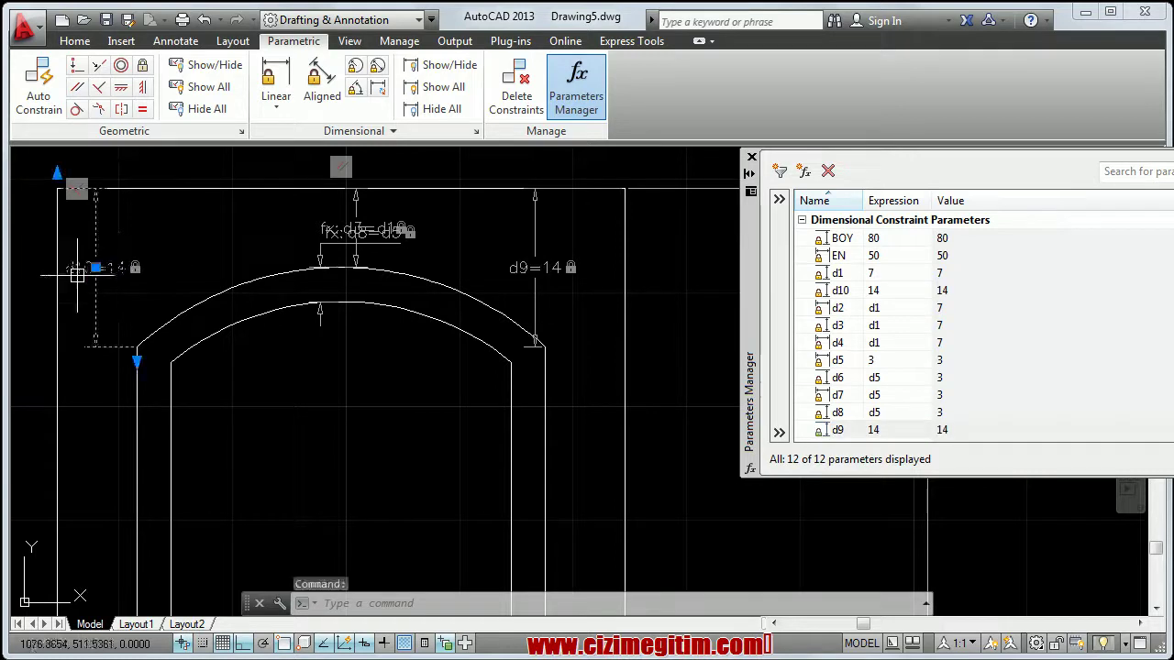
left_click(885, 481)
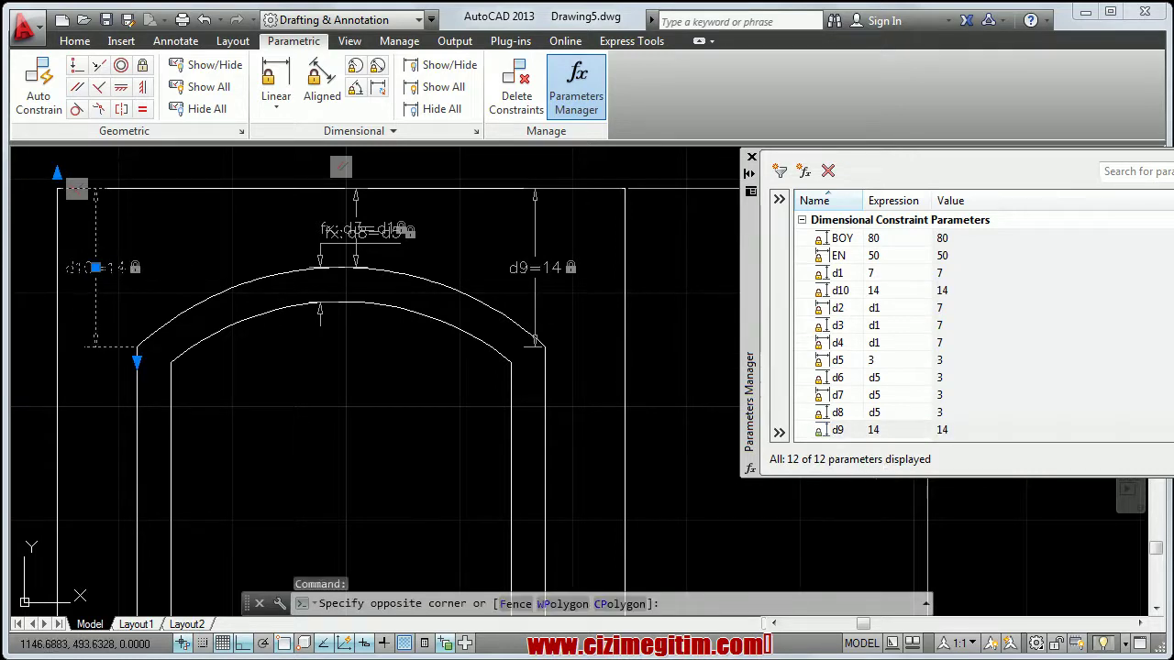
left_click_drag(867, 478, 860, 566)
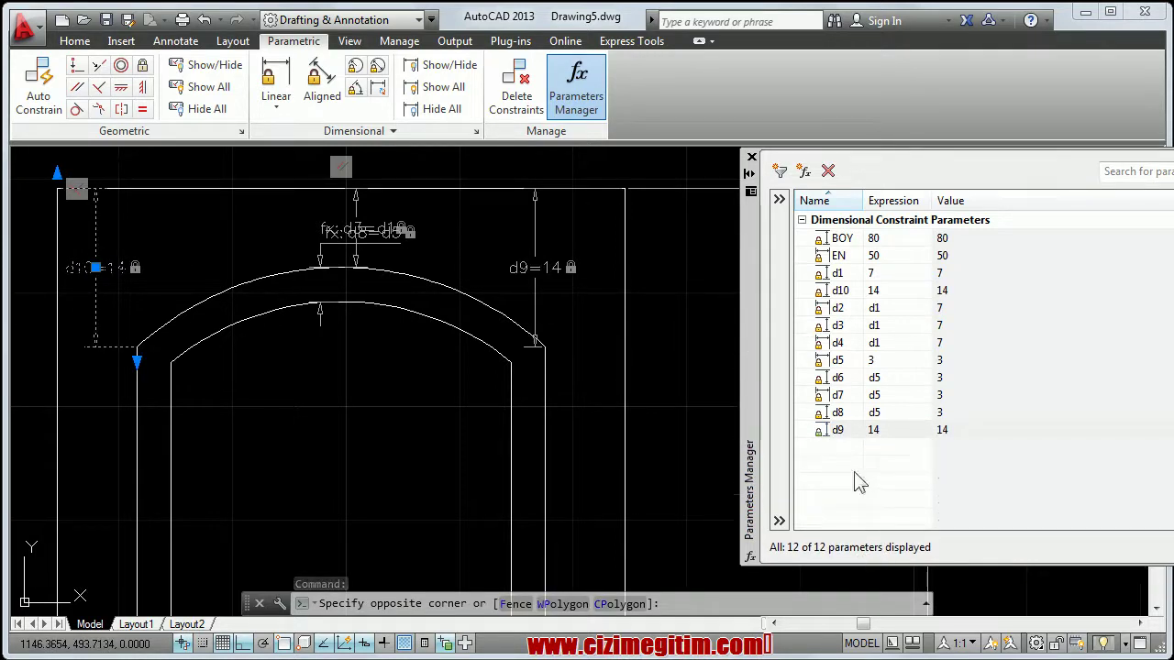
left_click(875, 293)
Enter d9 as d10's expression so the left arch end follows 14.
double_click(875, 428)
type("d9")
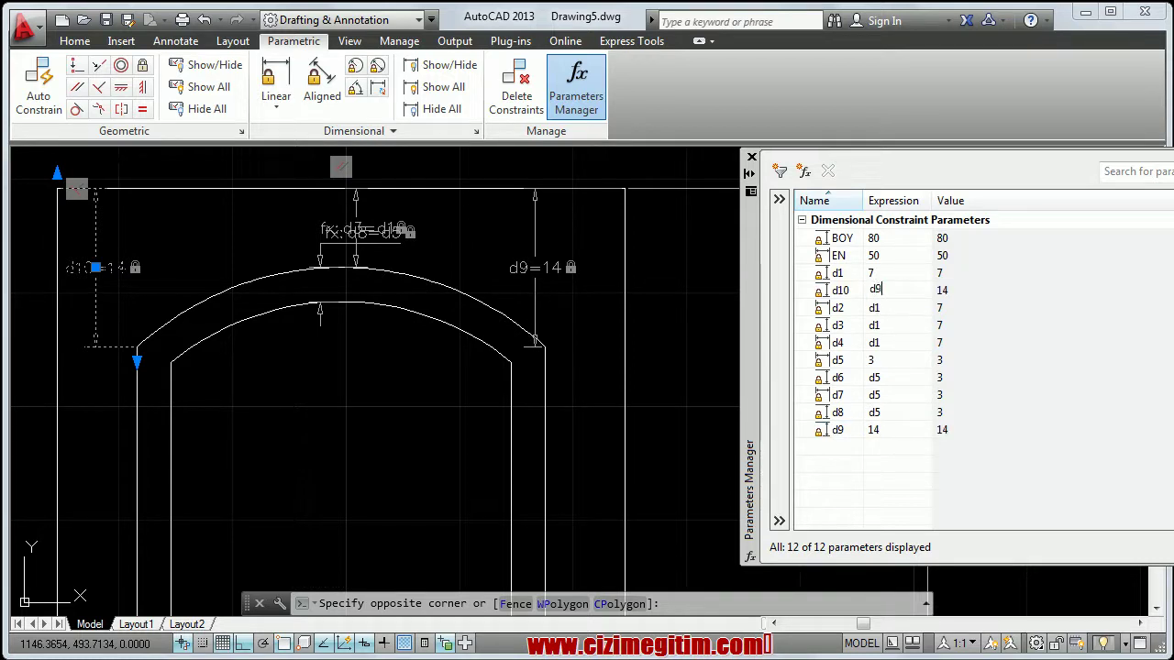
left_click(296, 388)
key("Escape")
scroll(371, 275, "down", 2)
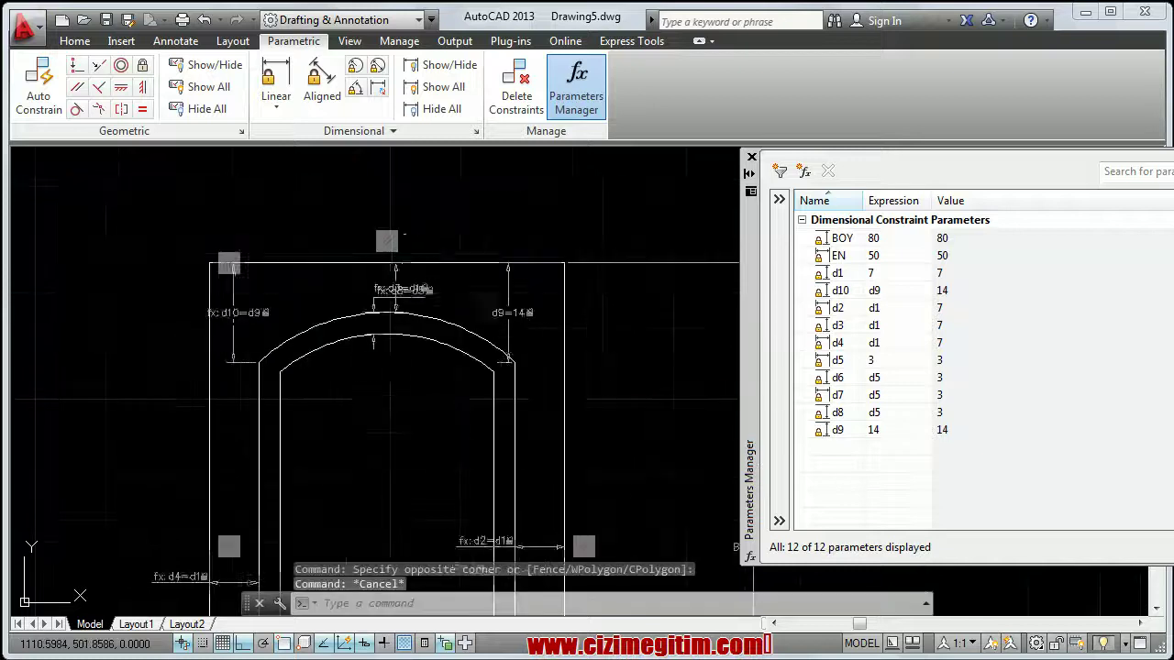
middle_click_drag(383, 360, 363, 293)
scroll(363, 292, "down", 3)
scroll(307, 354, "up", 1)
scroll(322, 341, "up", 2)
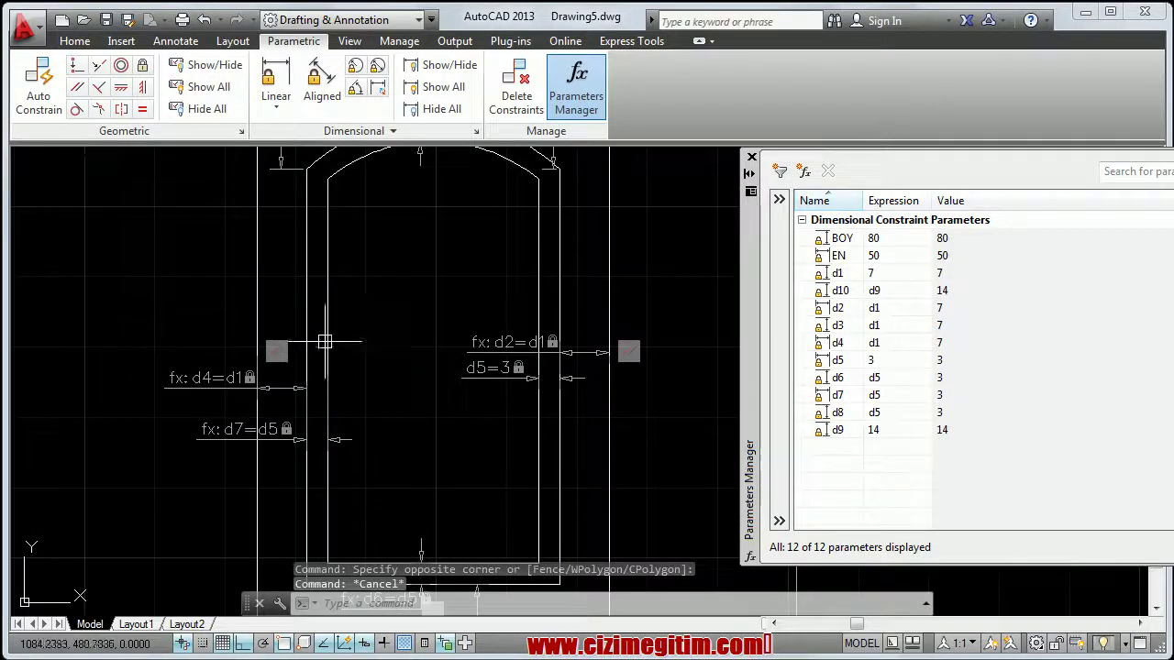
middle_click_drag(322, 340, 356, 418)
scroll(380, 359, "down", 1)
Undock the Parameters Manager and float it higher over the drawing.
scroll(380, 359, "up", 1)
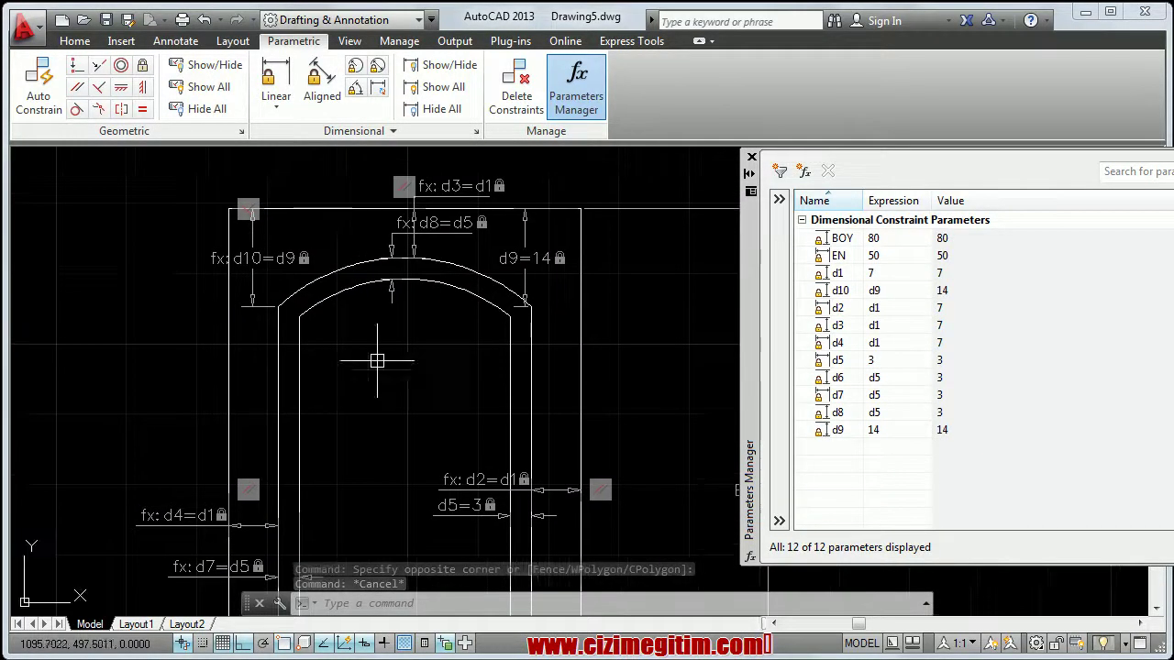
left_click_drag(754, 221, 694, 195)
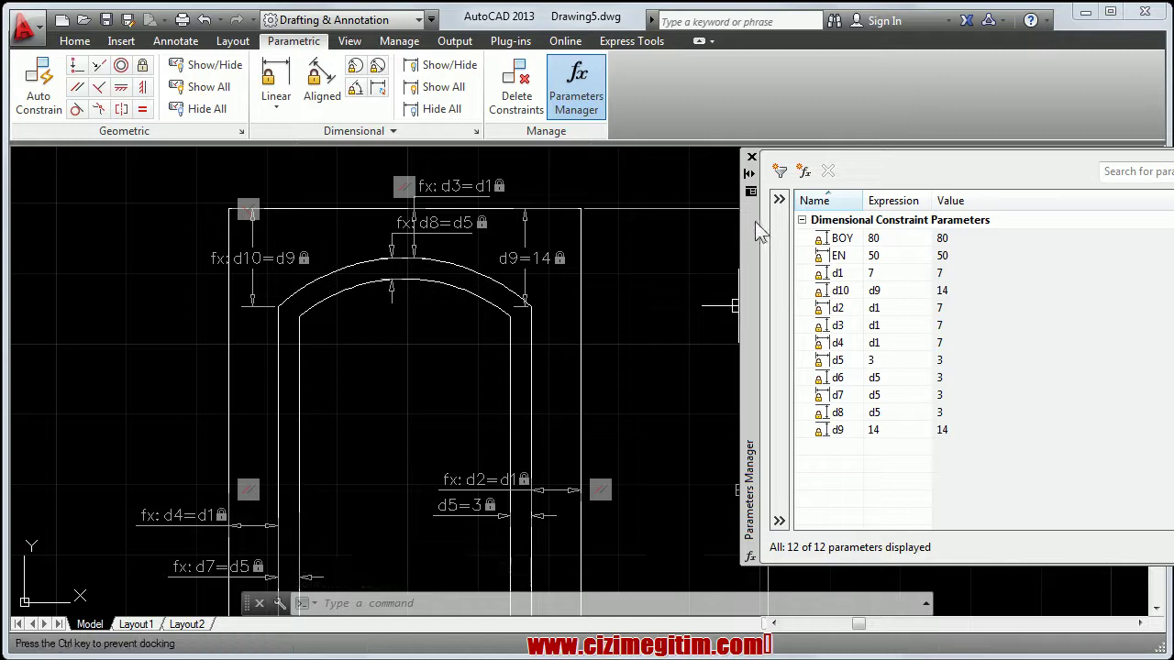
scroll(137, 240, "down", 2)
scroll(137, 240, "down", 3)
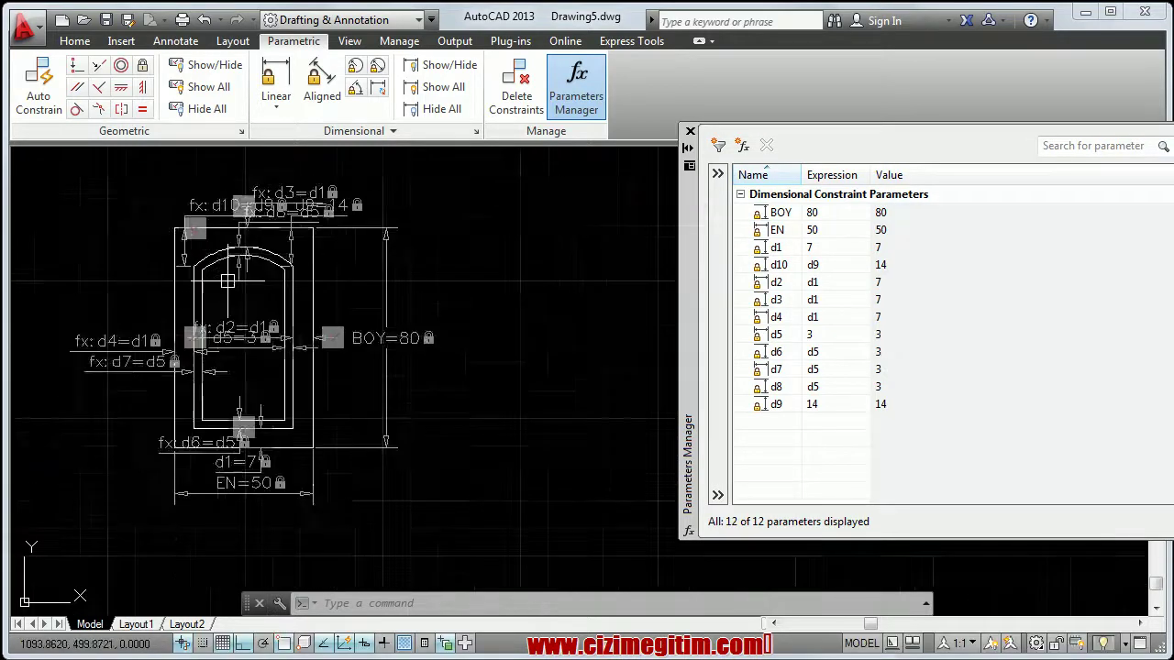
scroll(395, 364, "up", 5)
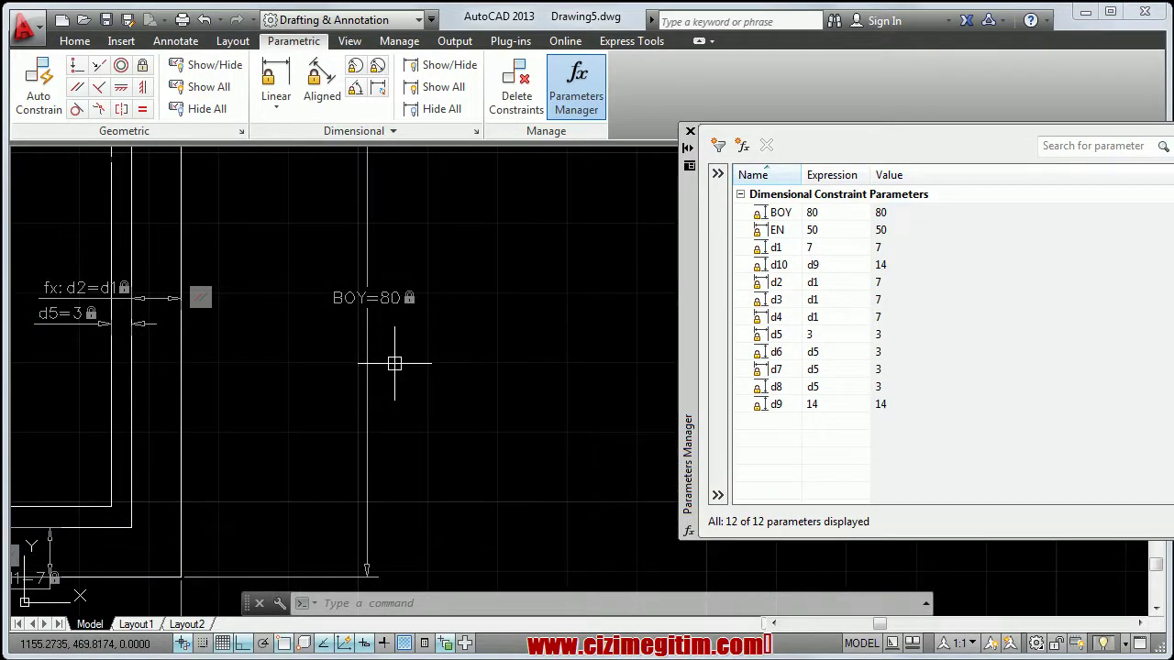
Hide all dimensional constraint labels and geometric constraint markers.
left_click(432, 106)
scroll(406, 202, "down", 3)
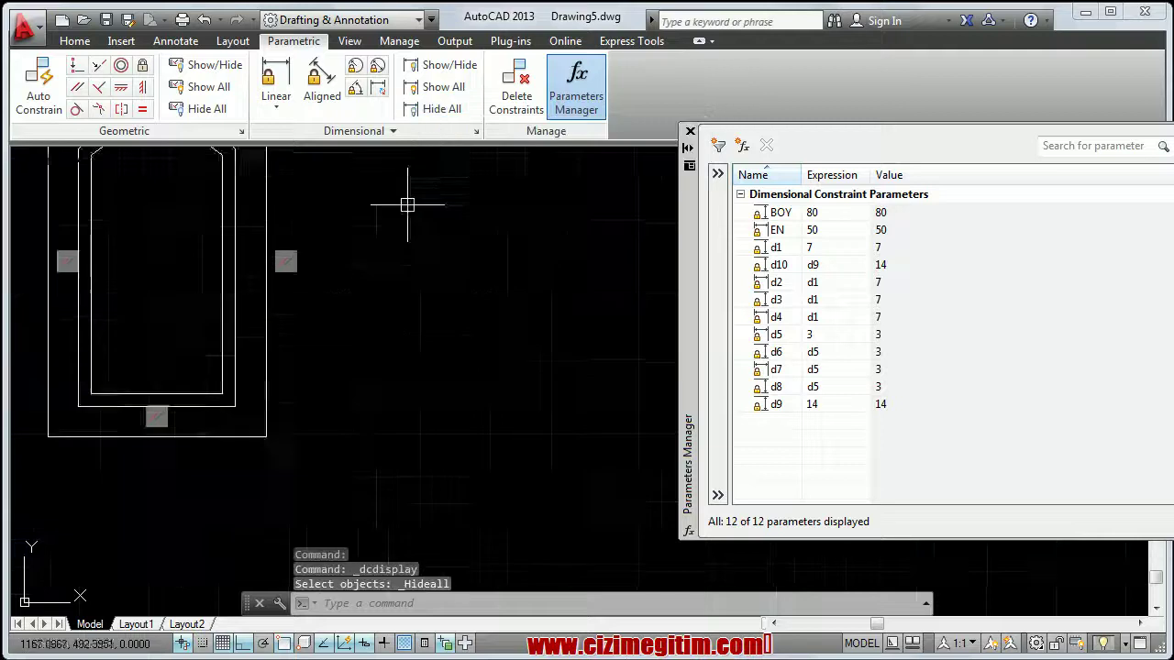
left_click(198, 108)
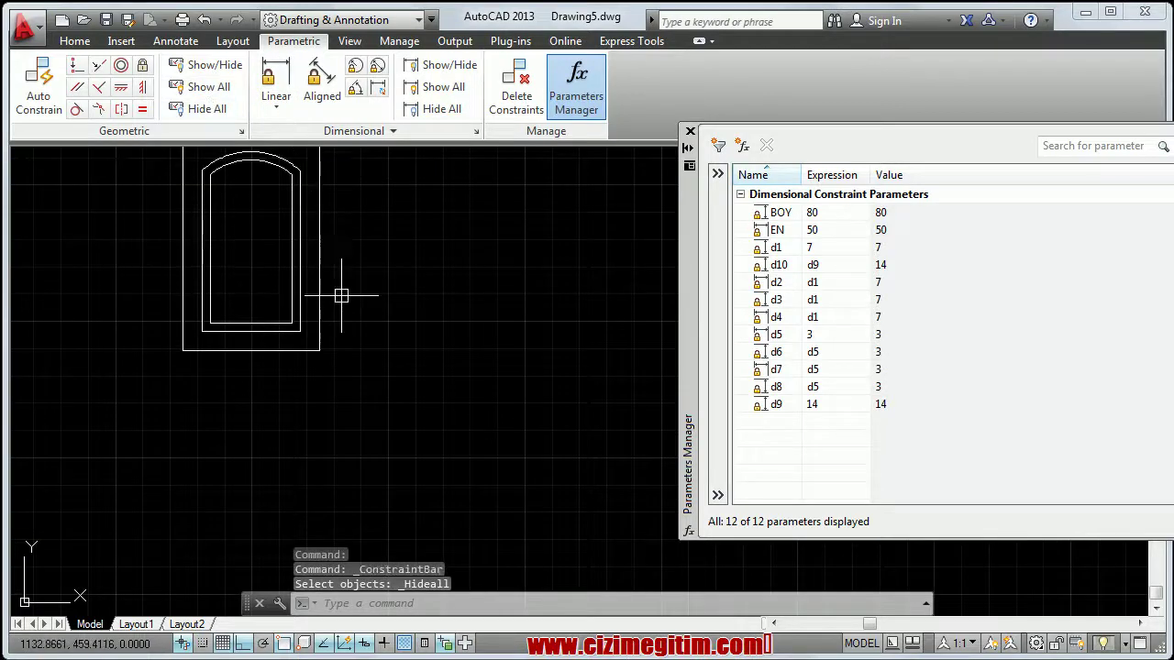
Window-select the whole arched frame and set its colour to Red.
middle_click_drag(342, 311, 358, 376)
left_click(167, 188)
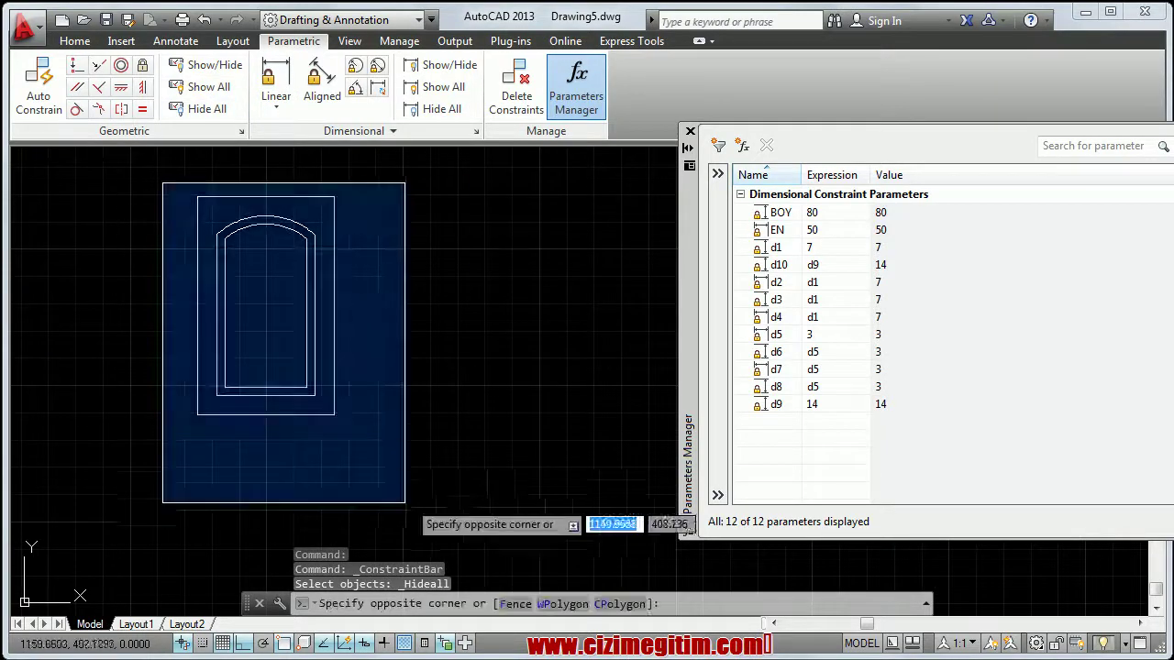
left_click(407, 495)
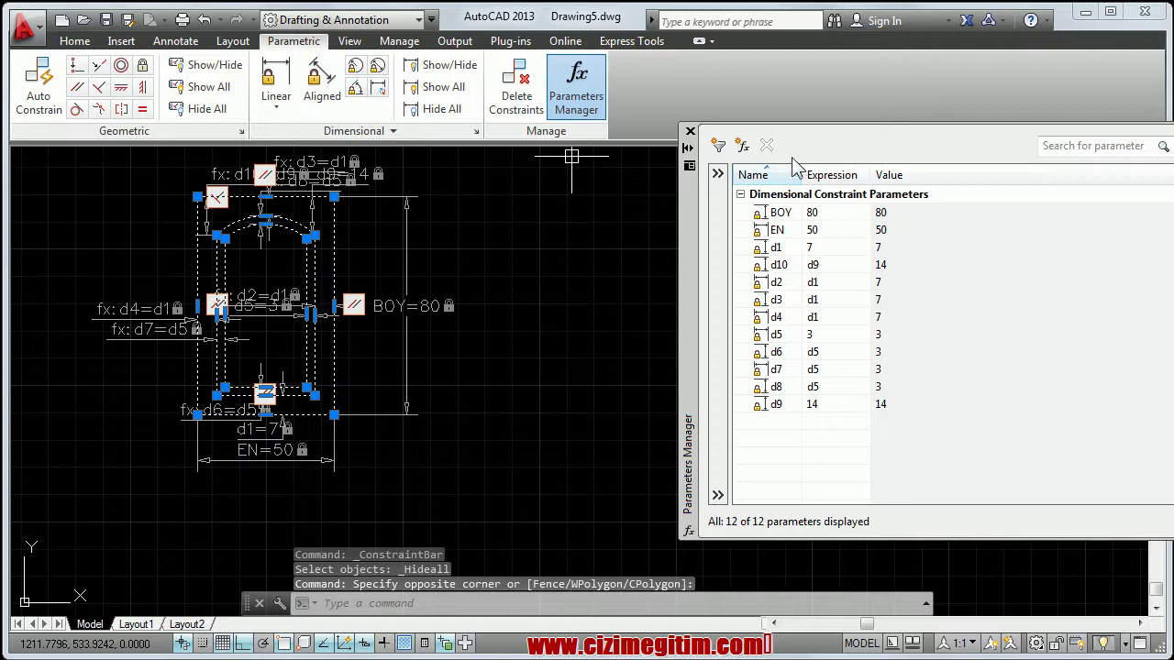
left_click_drag(691, 212, 648, 276)
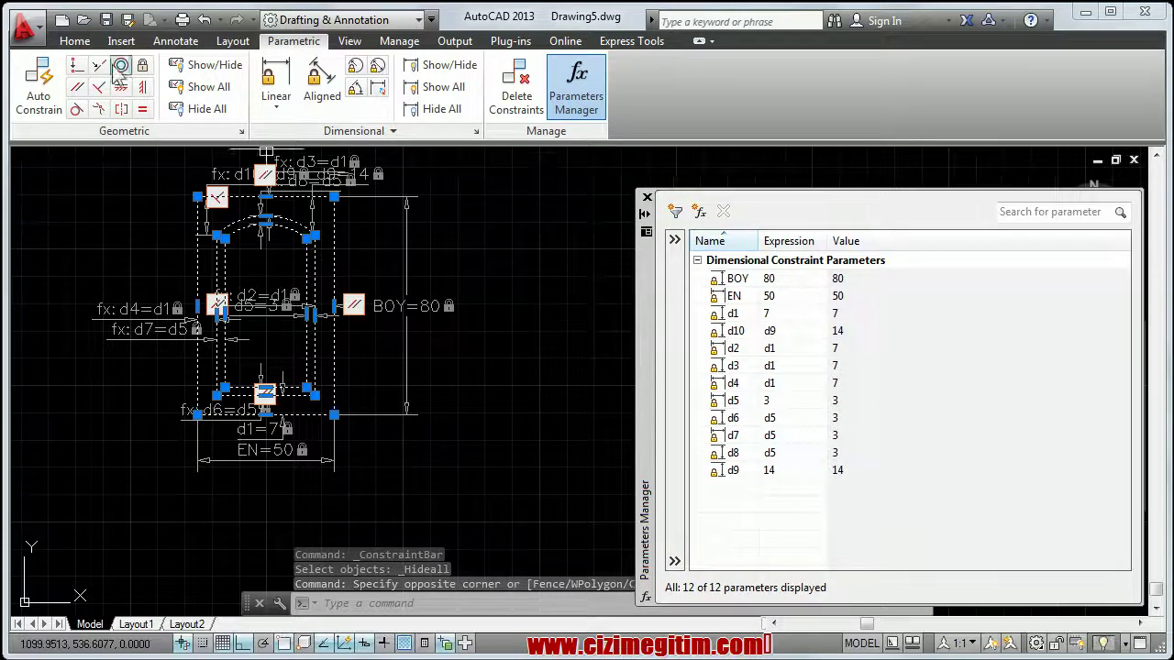
left_click(75, 41)
left_click(824, 74)
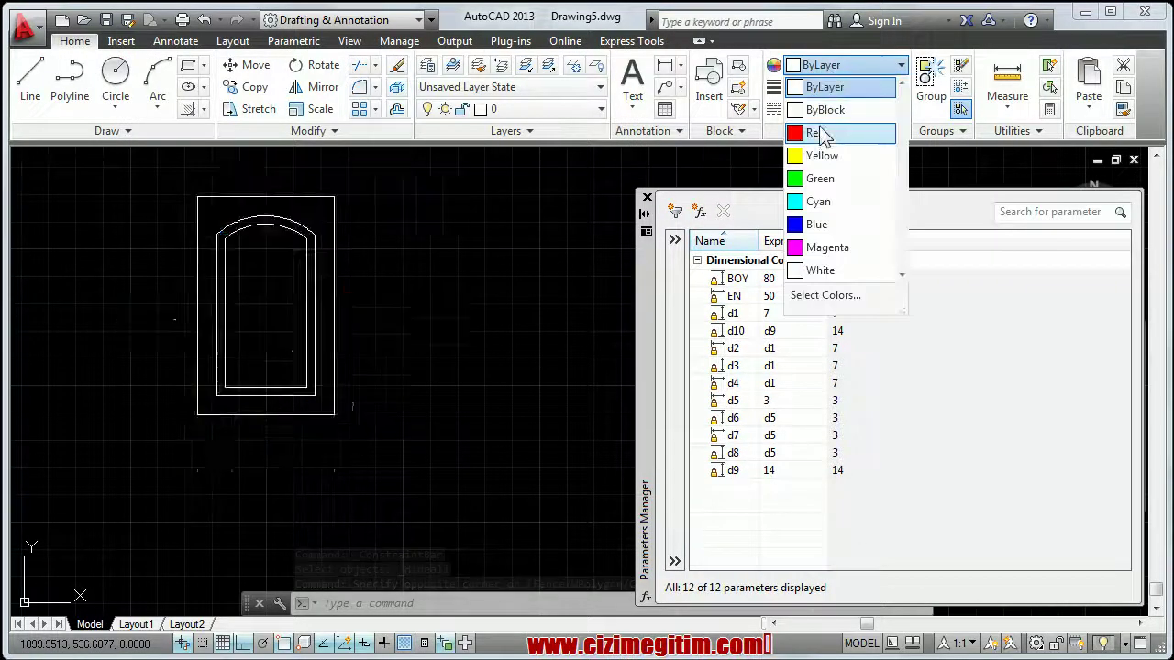
left_click(813, 132)
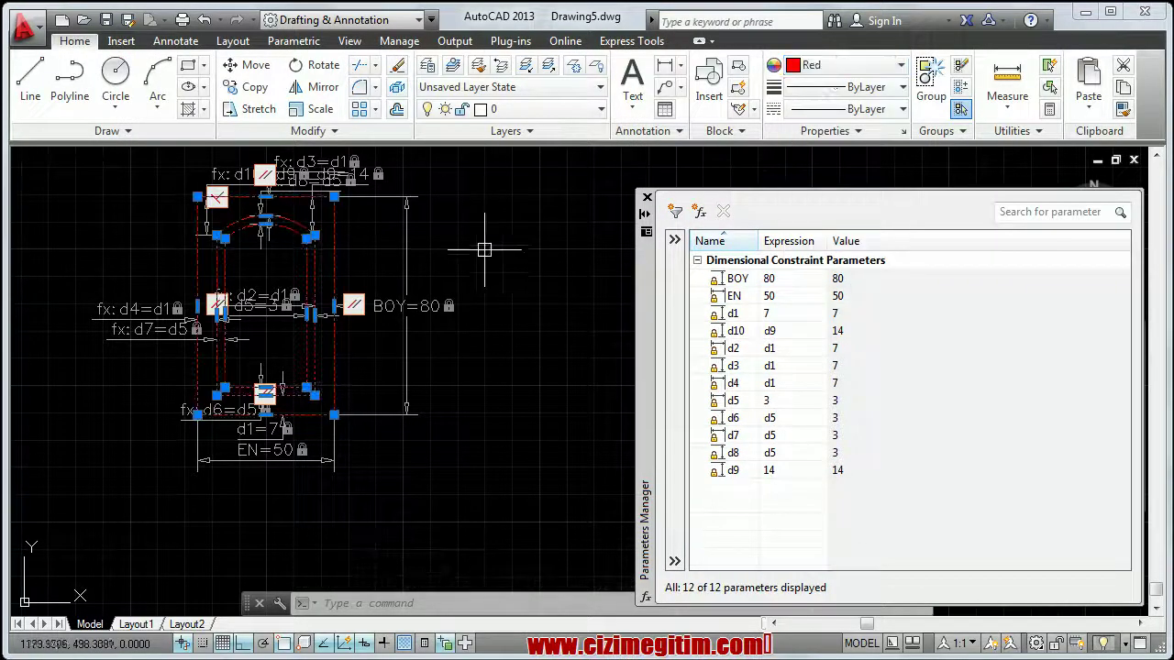
Turn on lineweight display and give the frame a 0.40 mm lineweight, then deselect.
left_click(405, 643)
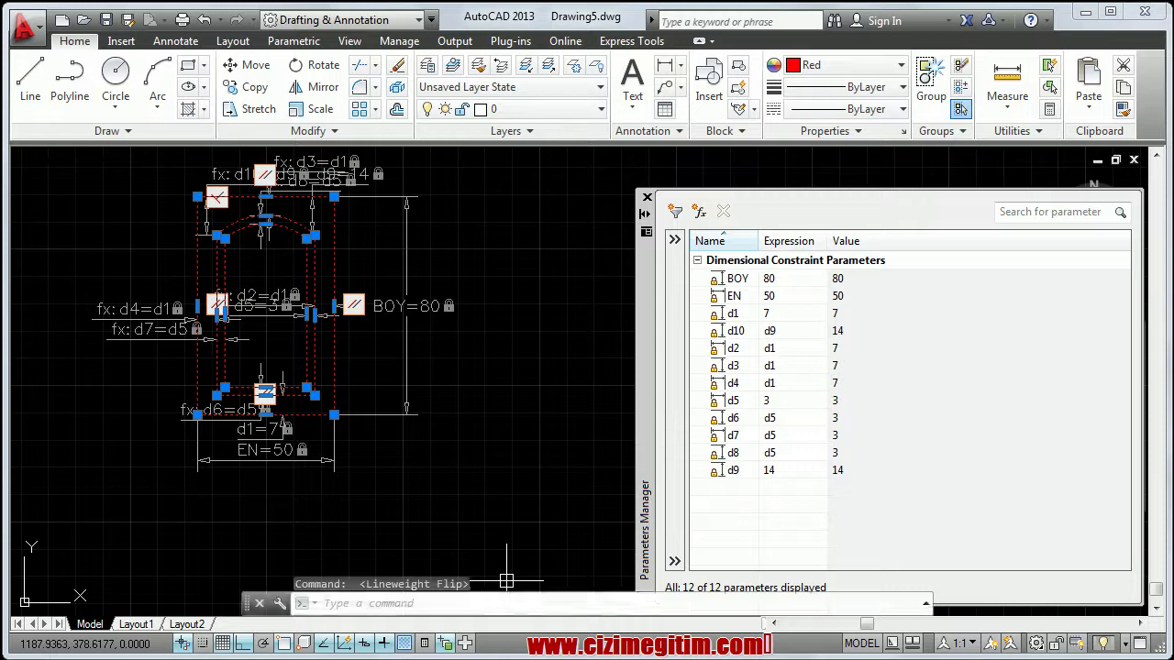
left_click(889, 87)
scroll(857, 307, "down", 2)
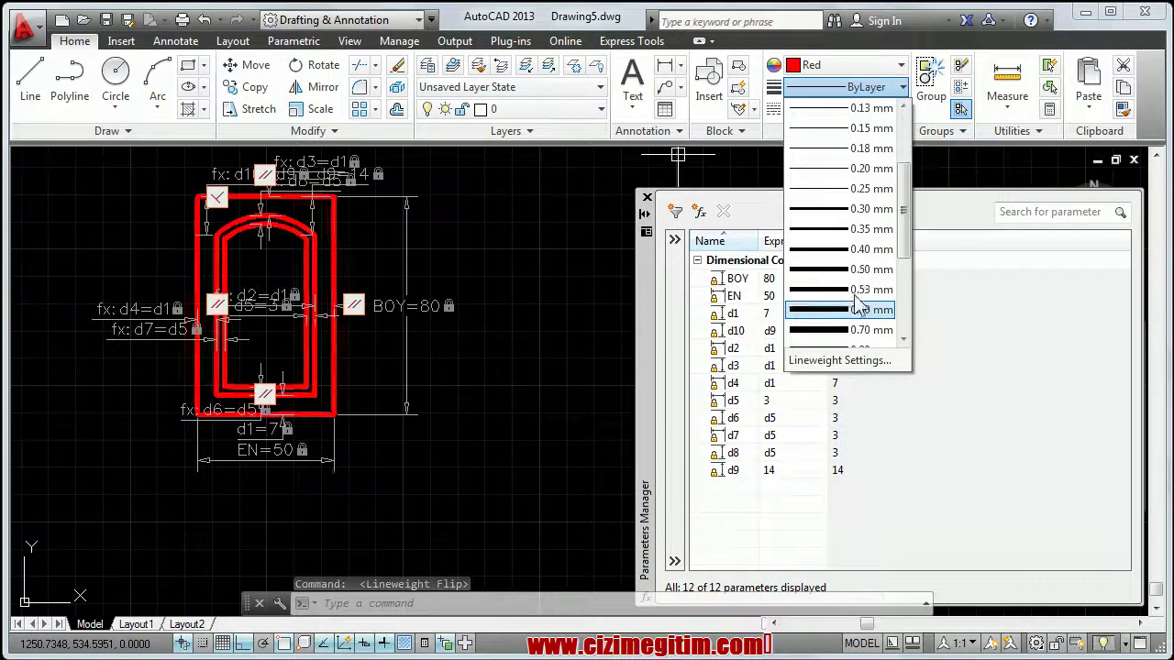
left_click(857, 248)
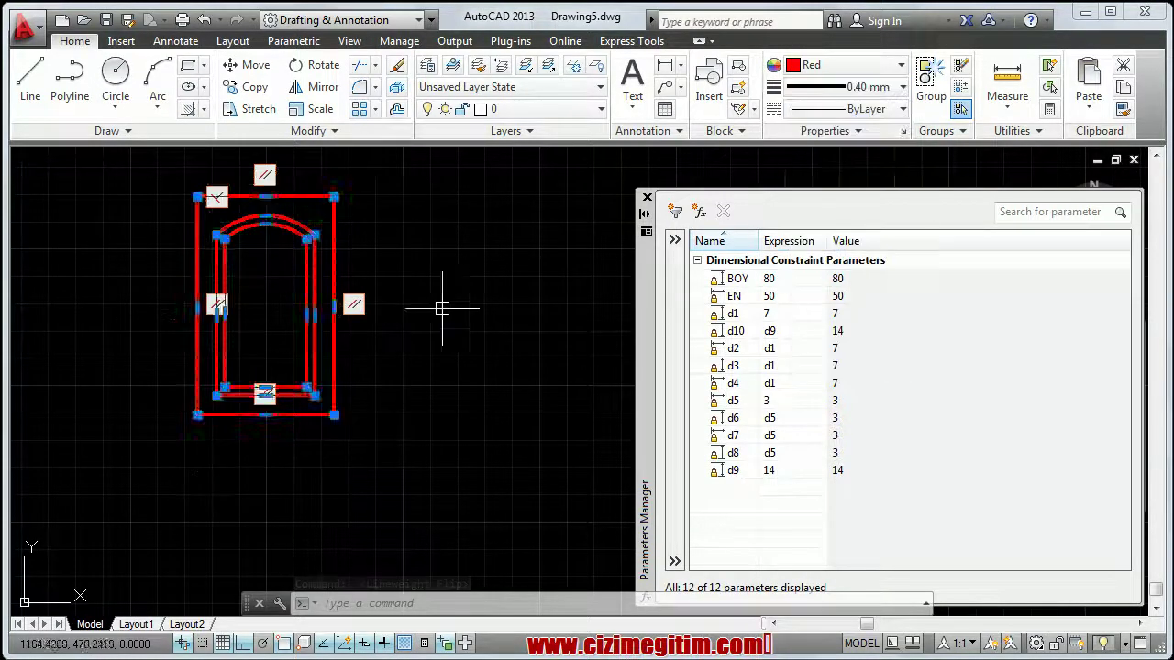
key("Escape")
scroll(358, 257, "up", 3)
scroll(406, 248, "down", 1)
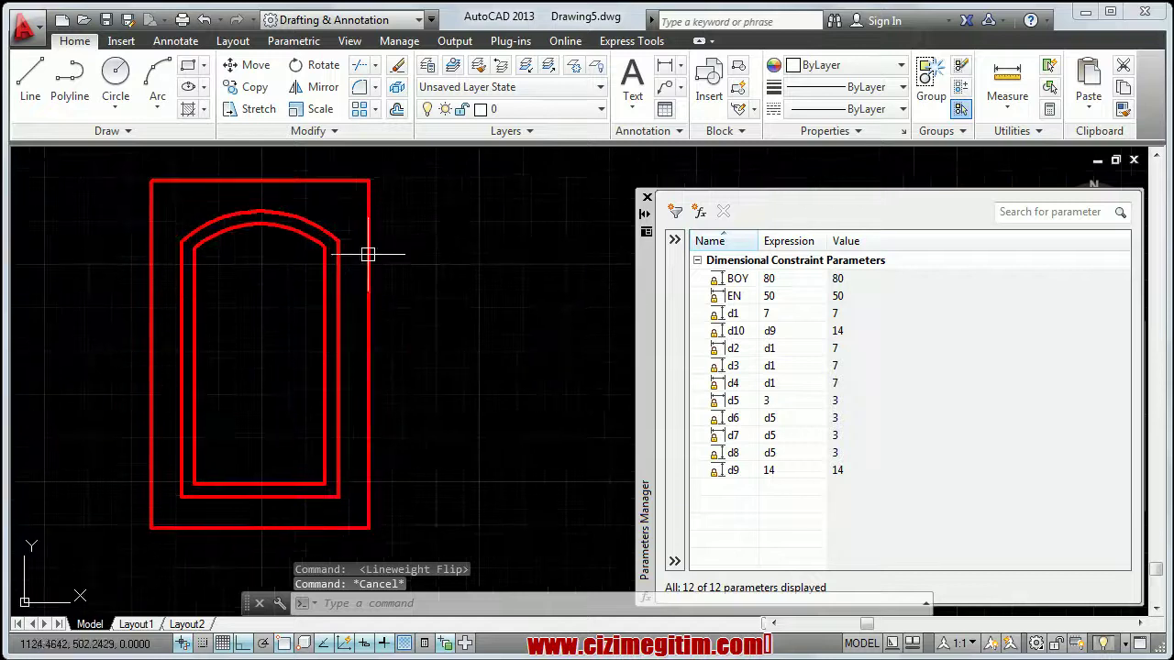
In the Parameters Manager, change BOY's expression from 80 to 100.
scroll(441, 353, "down", 1)
scroll(406, 385, "down", 1)
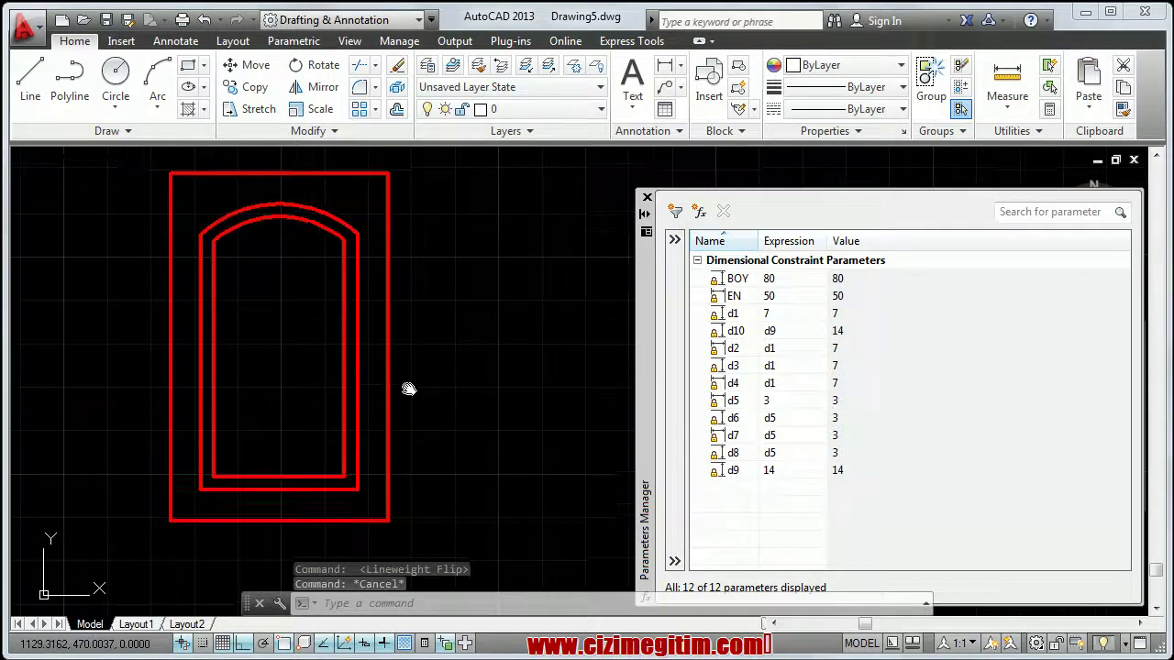
scroll(376, 276, "down", 2)
scroll(385, 192, "down", 2)
scroll(385, 327, "up", 1)
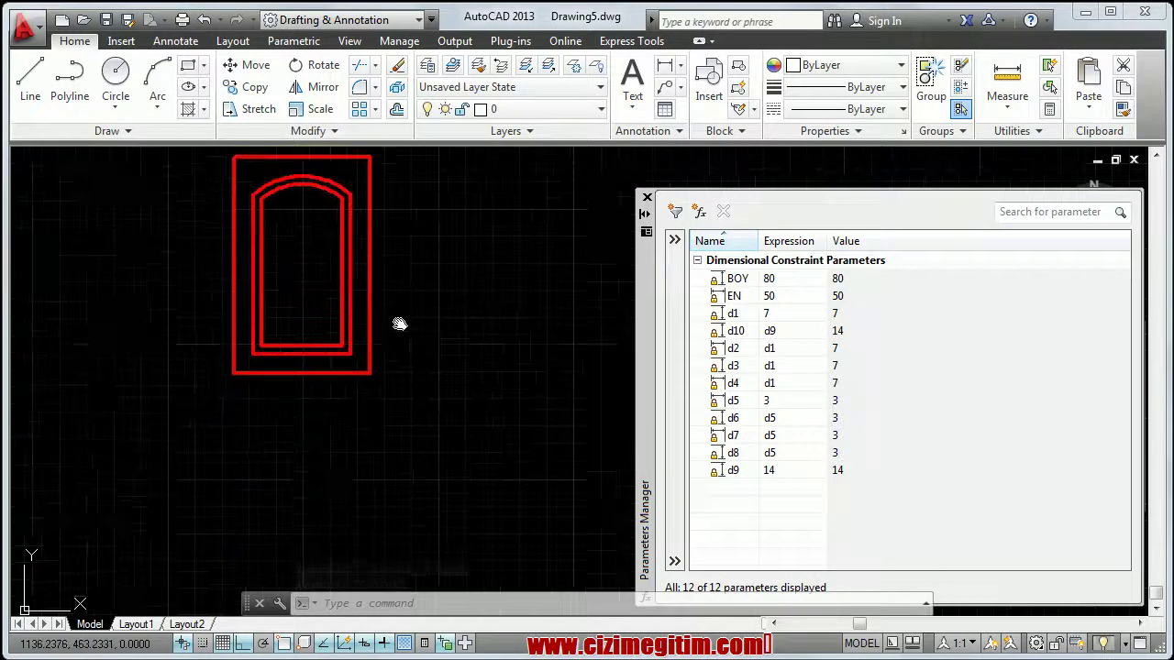
scroll(398, 339, "up", 1)
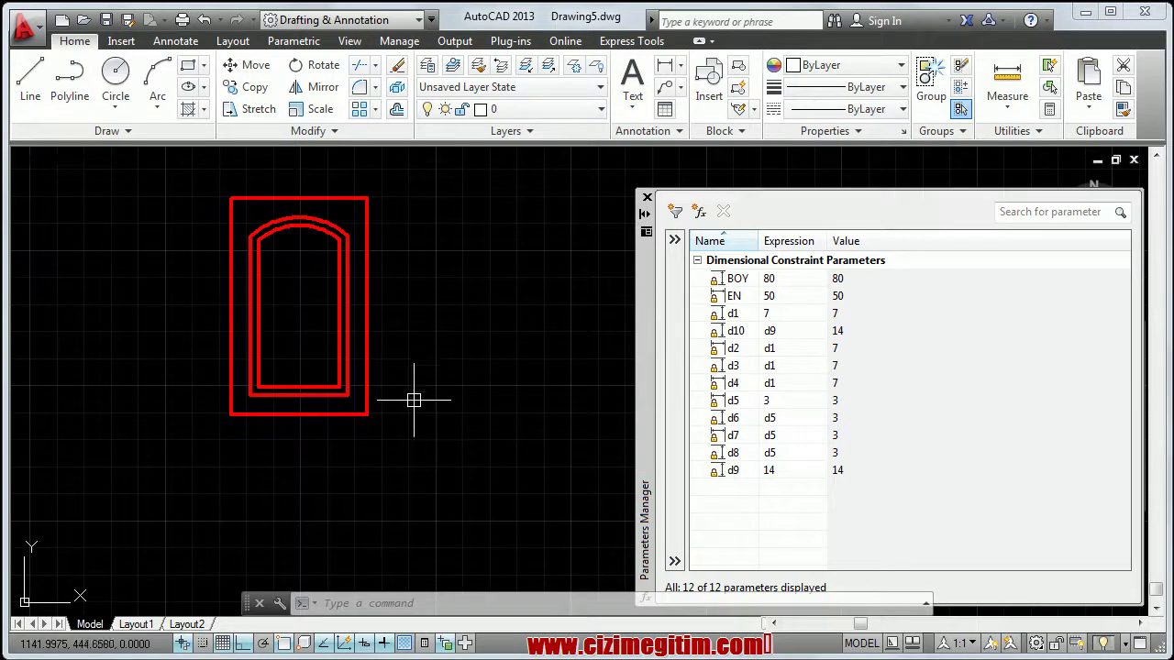
double_click(792, 277)
type("100")
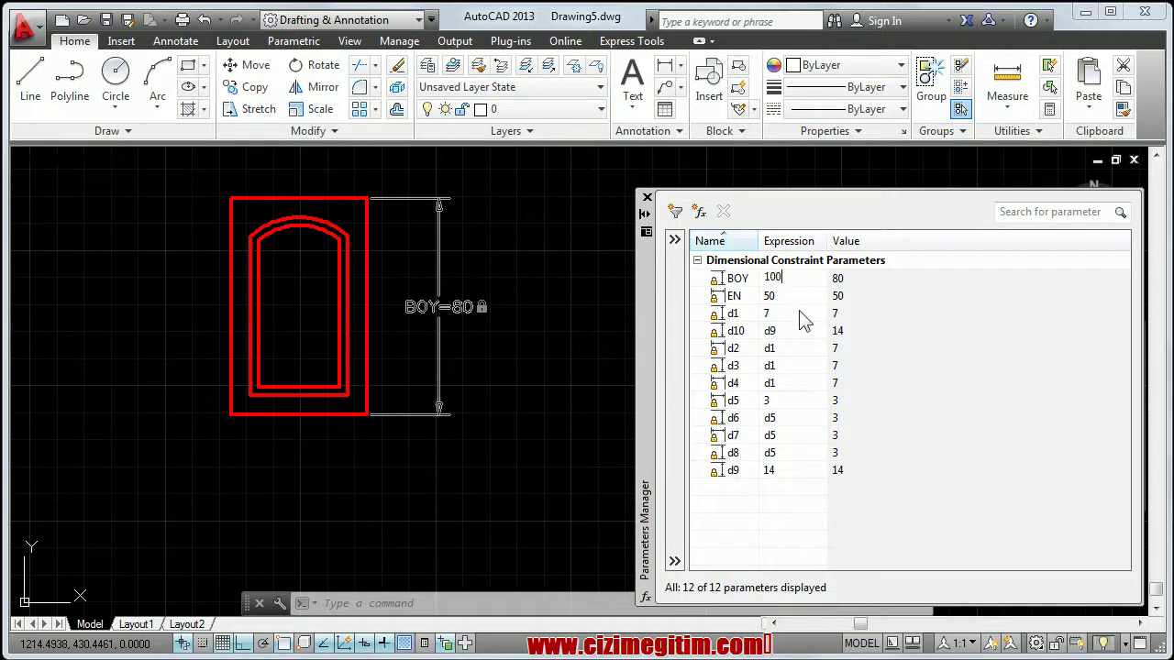
key("Return")
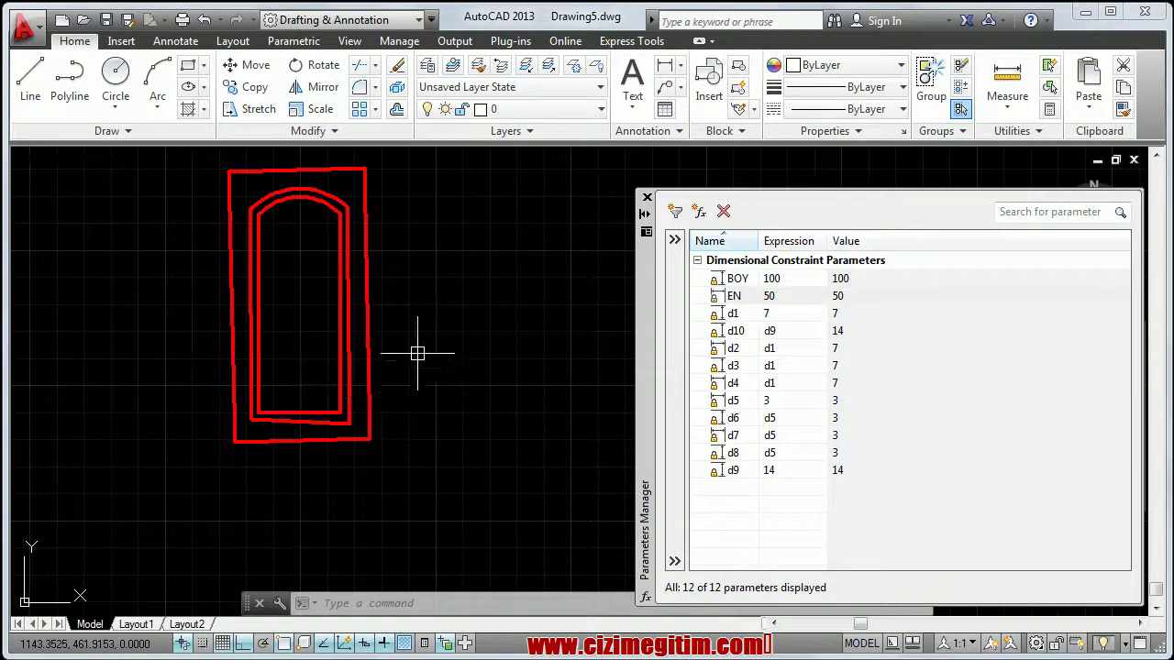
middle_click_drag(417, 353, 394, 384)
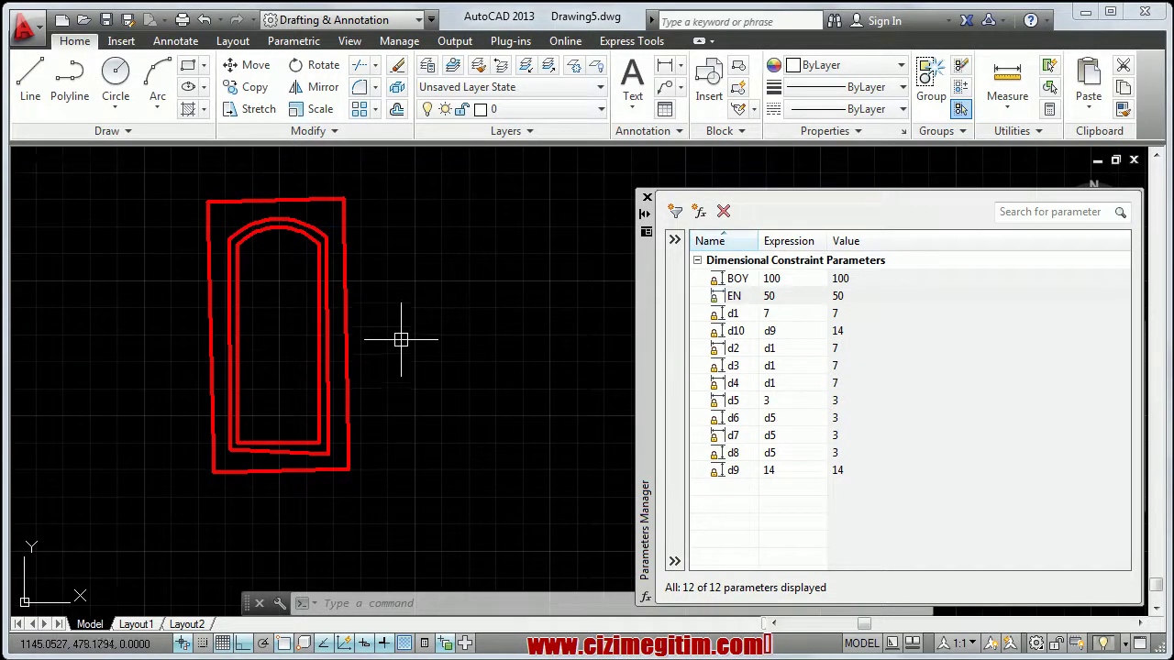
On the Parametric tab, select the whole frame to display its constraints.
left_click(292, 42)
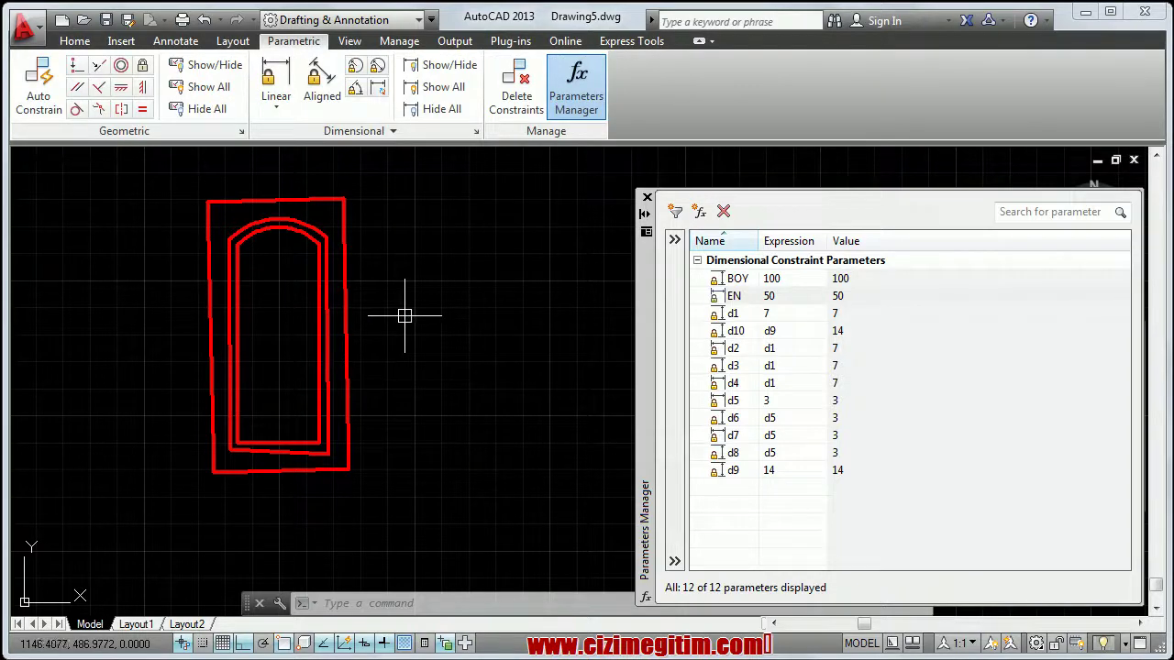
left_click(332, 307)
middle_click_drag(189, 288, 199, 274)
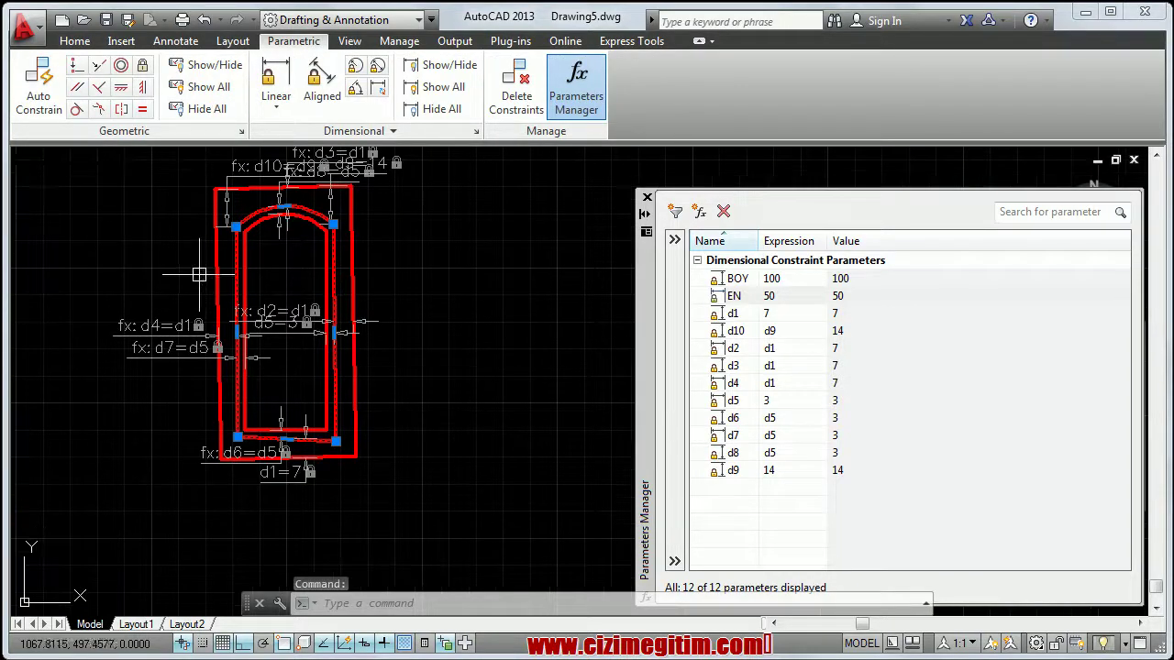
scroll(248, 238, "up", 3)
scroll(248, 237, "down", 3)
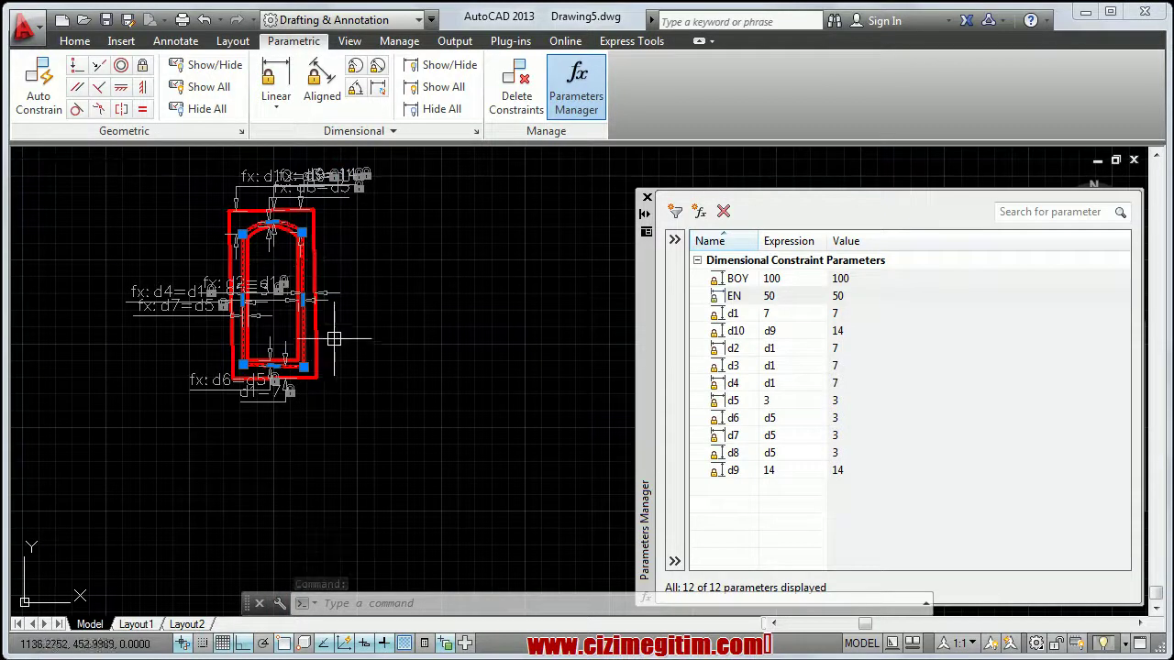
scroll(332, 331, "up", 2)
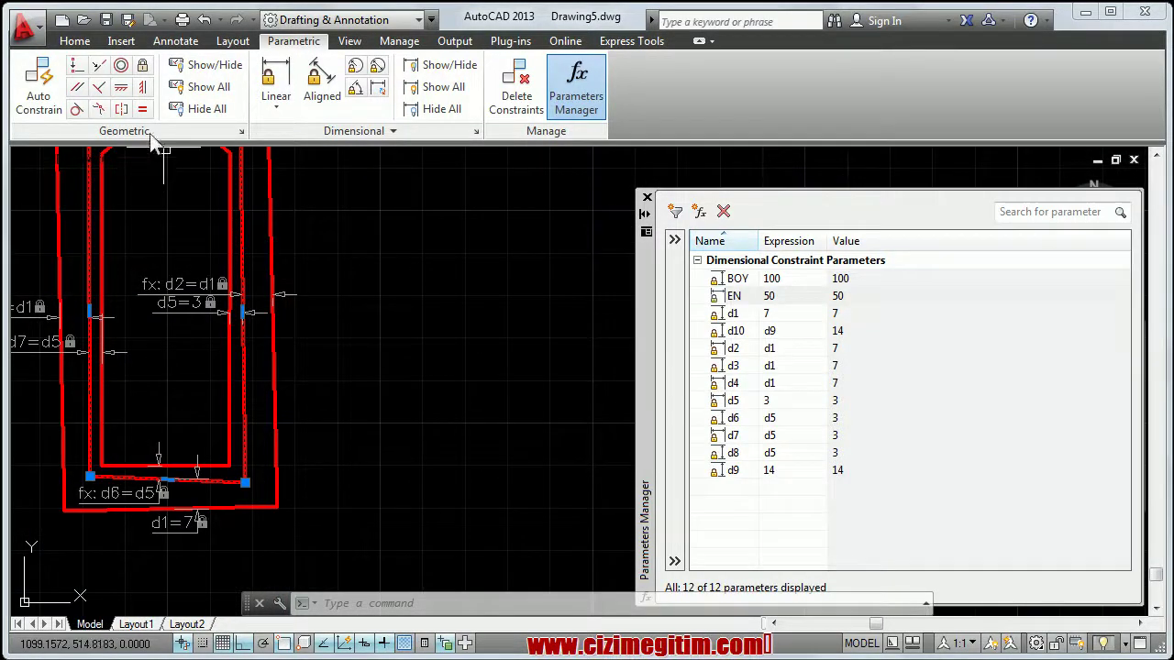
Apply the Vertical constraint to a side line of the frame, repeating the command.
left_click(147, 89)
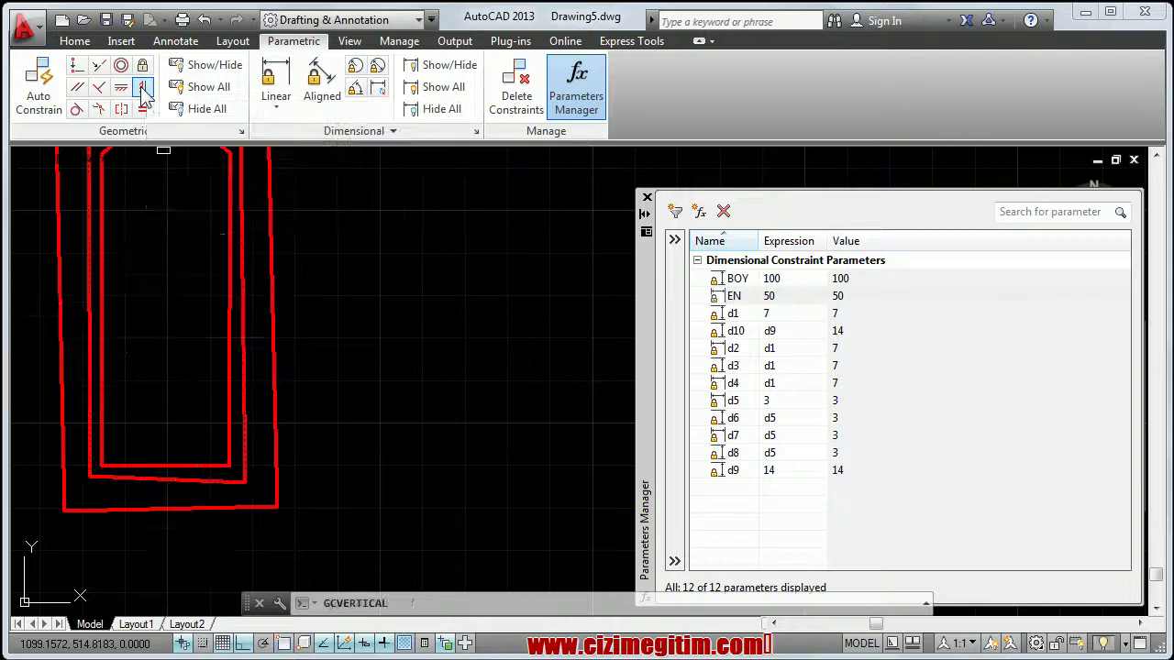
scroll(269, 350, "down", 1)
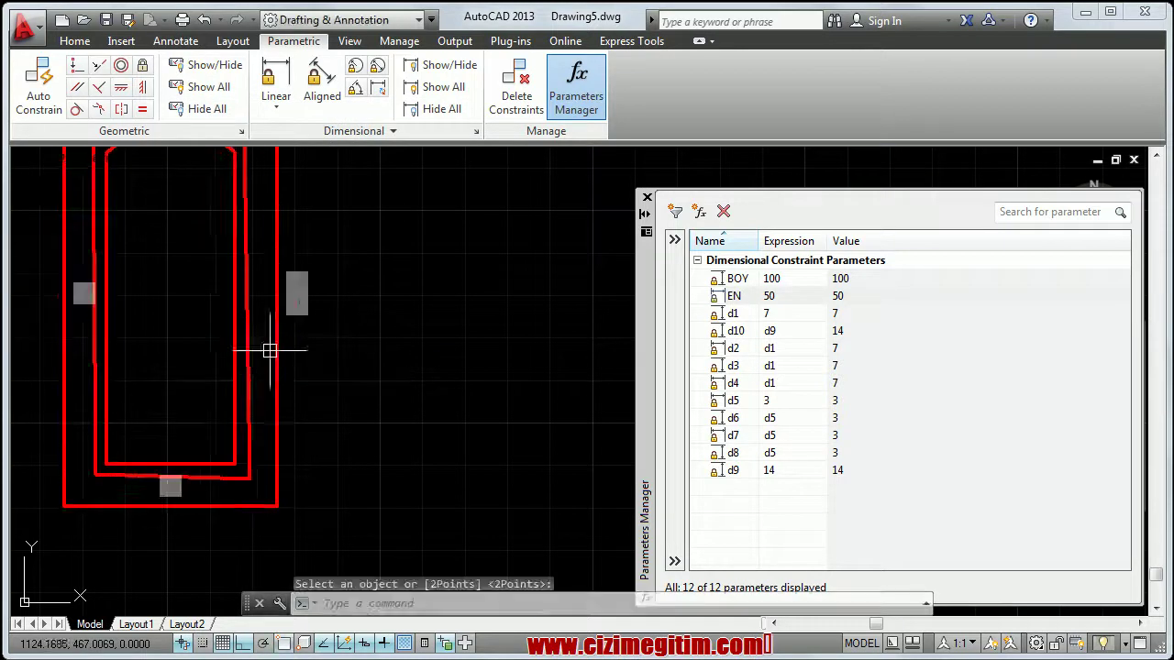
scroll(257, 354, "down", 1)
scroll(239, 365, "up", 2)
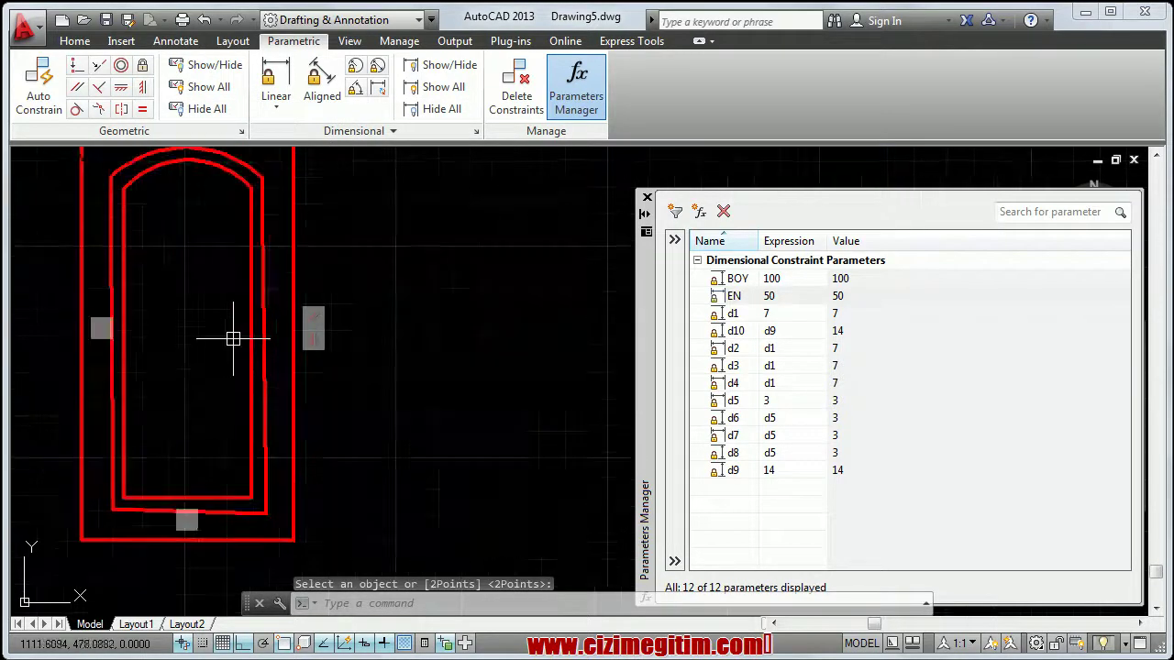
right_click(214, 303)
left_click(248, 306)
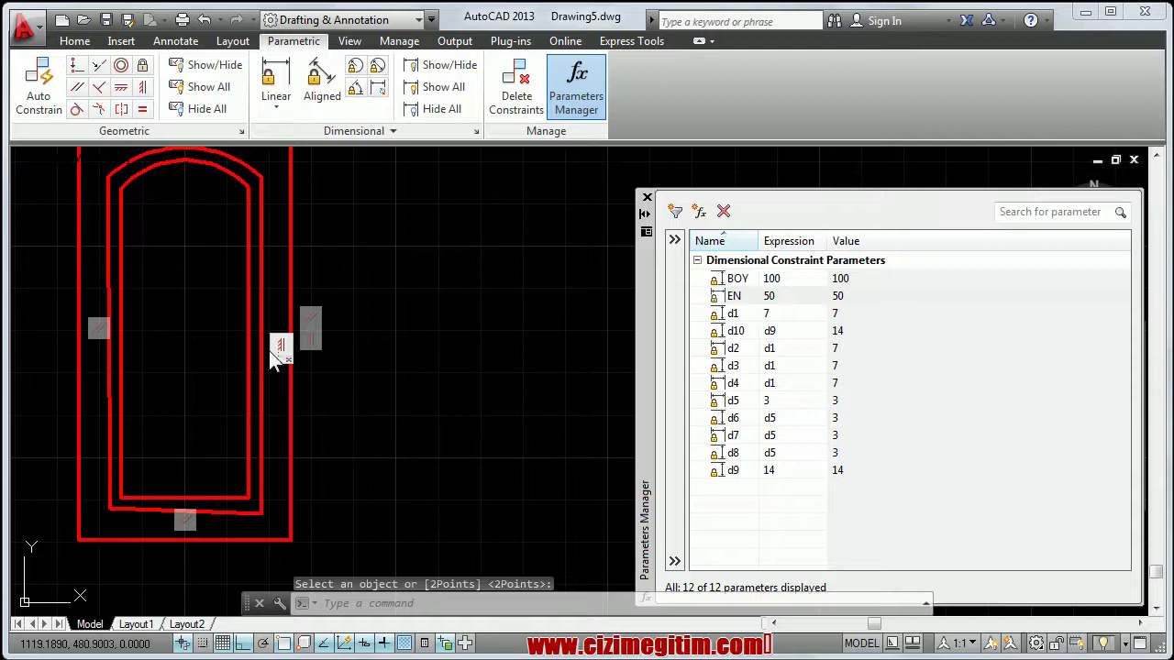
scroll(230, 409, "down", 1)
scroll(236, 380, "up", 1)
right_click(179, 342)
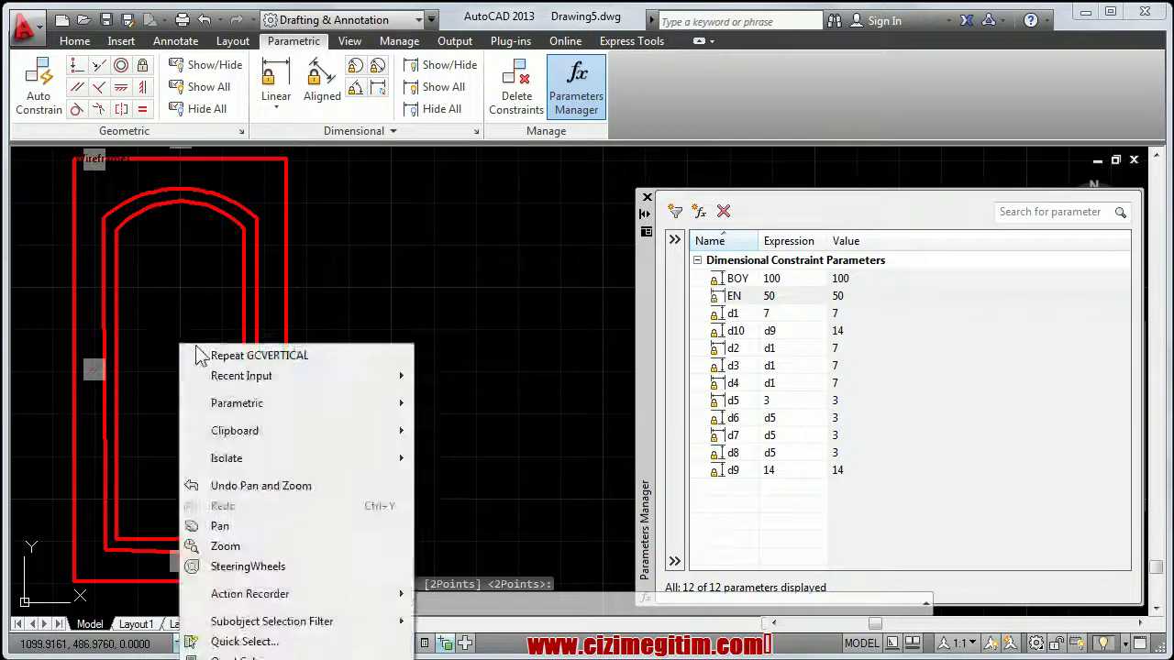
left_click(213, 351)
middle_click_drag(156, 330, 209, 326)
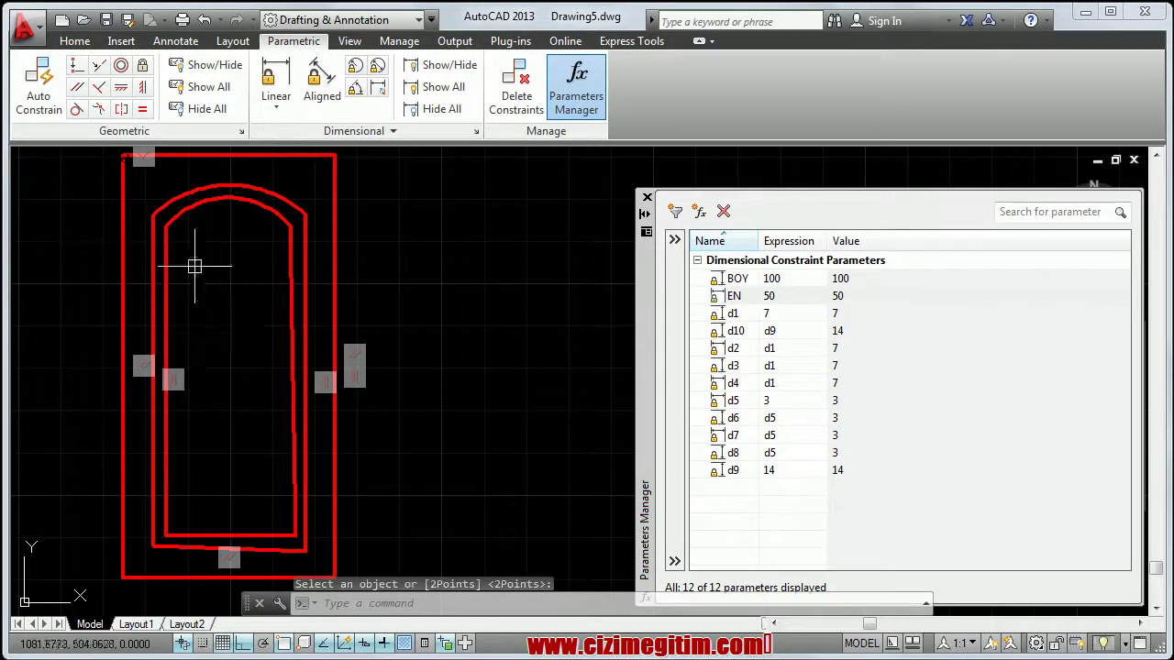
scroll(225, 368, "up", 1)
scroll(235, 375, "down", 1)
scroll(240, 373, "down", 1)
scroll(241, 314, "up", 1)
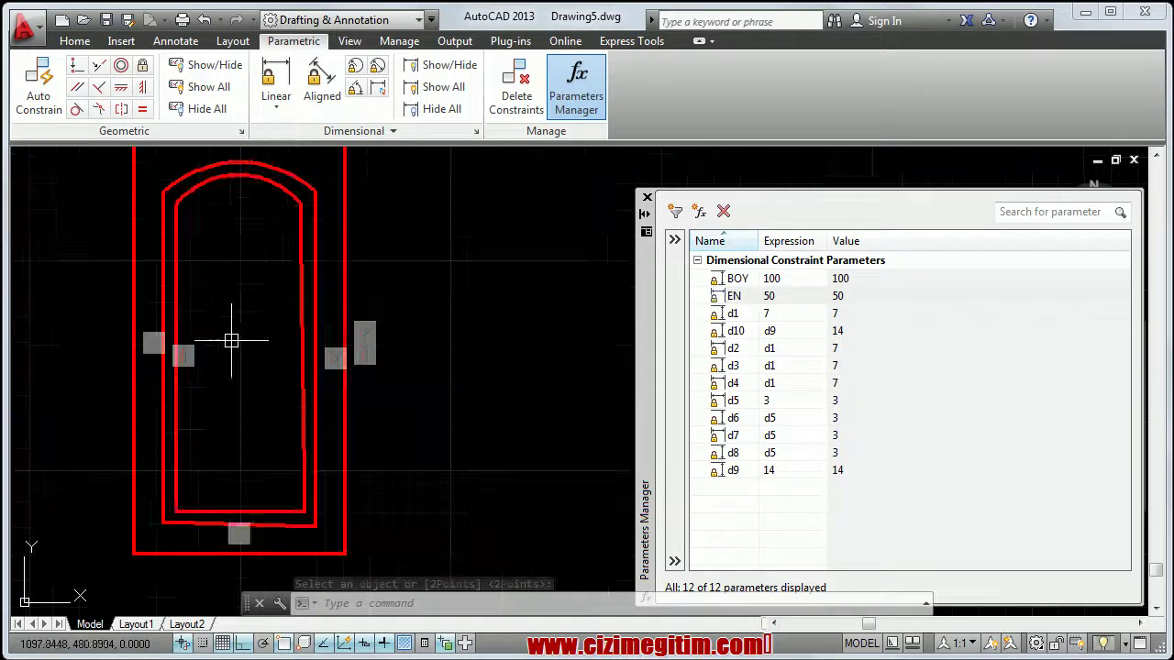
left_click(248, 537)
Repeat the Vertical constraint for the remaining side lines, bringing the outer rectangle's top into view.
scroll(318, 440, "up", 1)
scroll(303, 349, "down", 2)
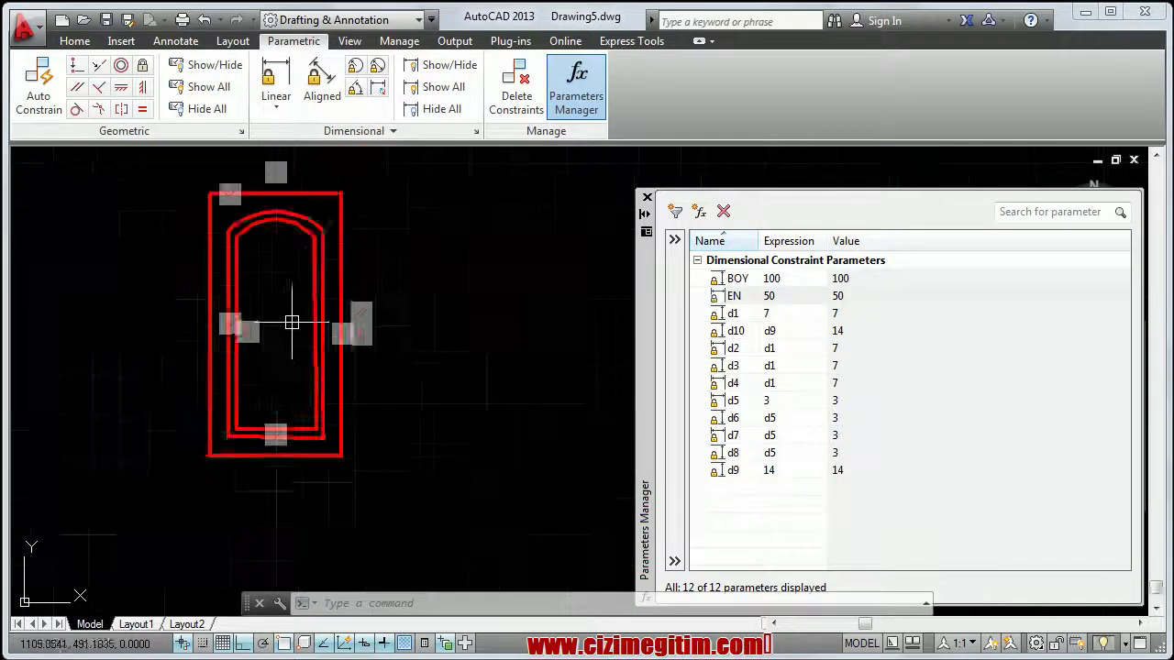
scroll(294, 322, "up", 2)
right_click(256, 300)
left_click(303, 317)
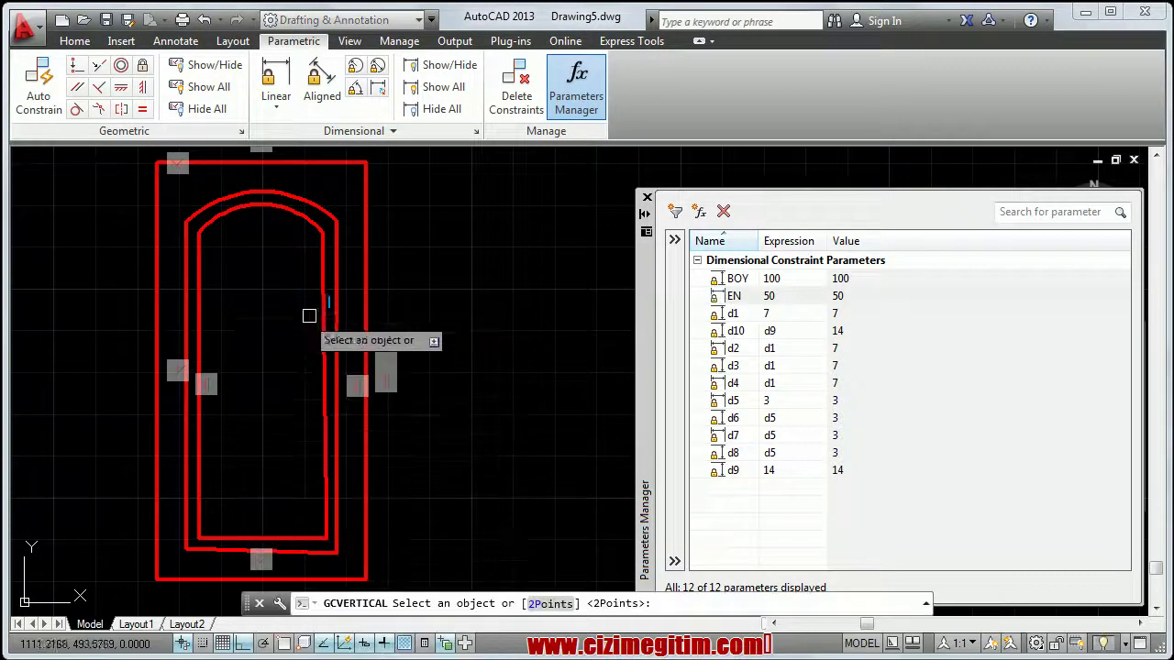
mouse_move(275, 335)
middle_mouse_down()
mouse_move(254, 340)
mouse_move(259, 376)
mouse_move(279, 315)
middle_mouse_up()
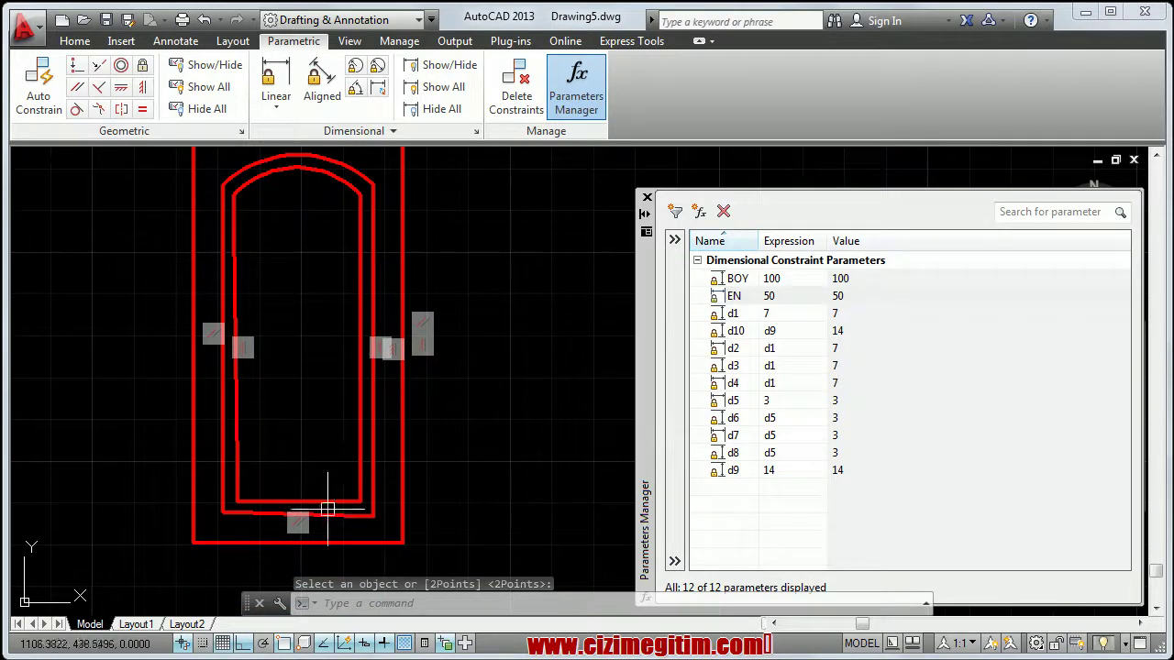
scroll(335, 523, "up", 2)
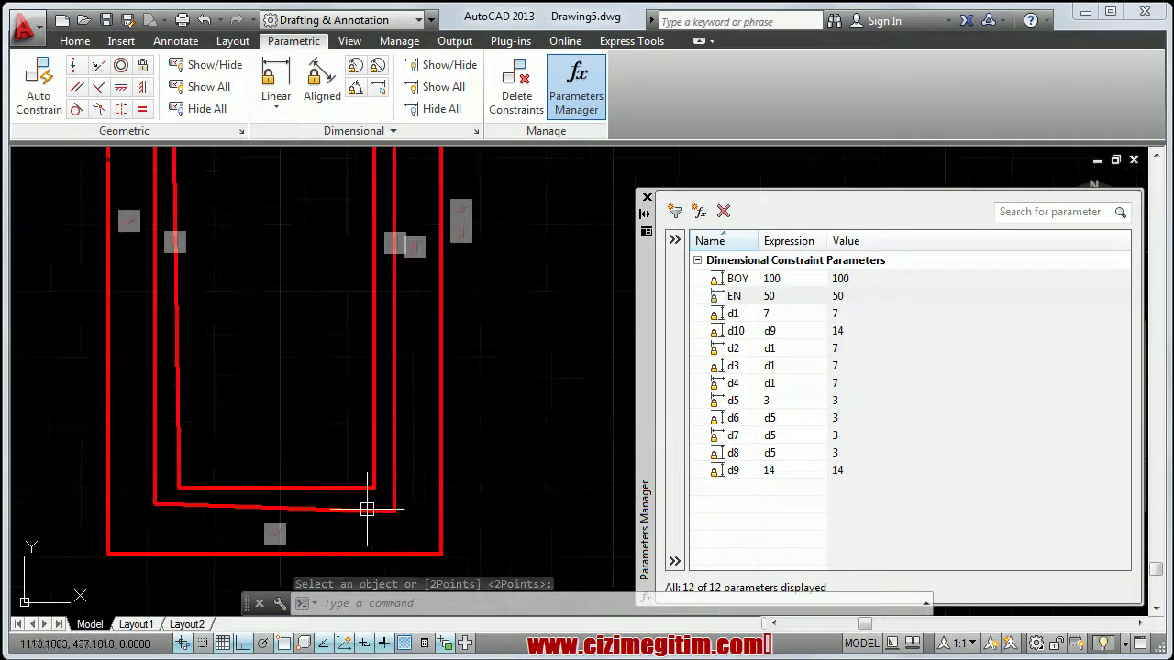
left_click(123, 94)
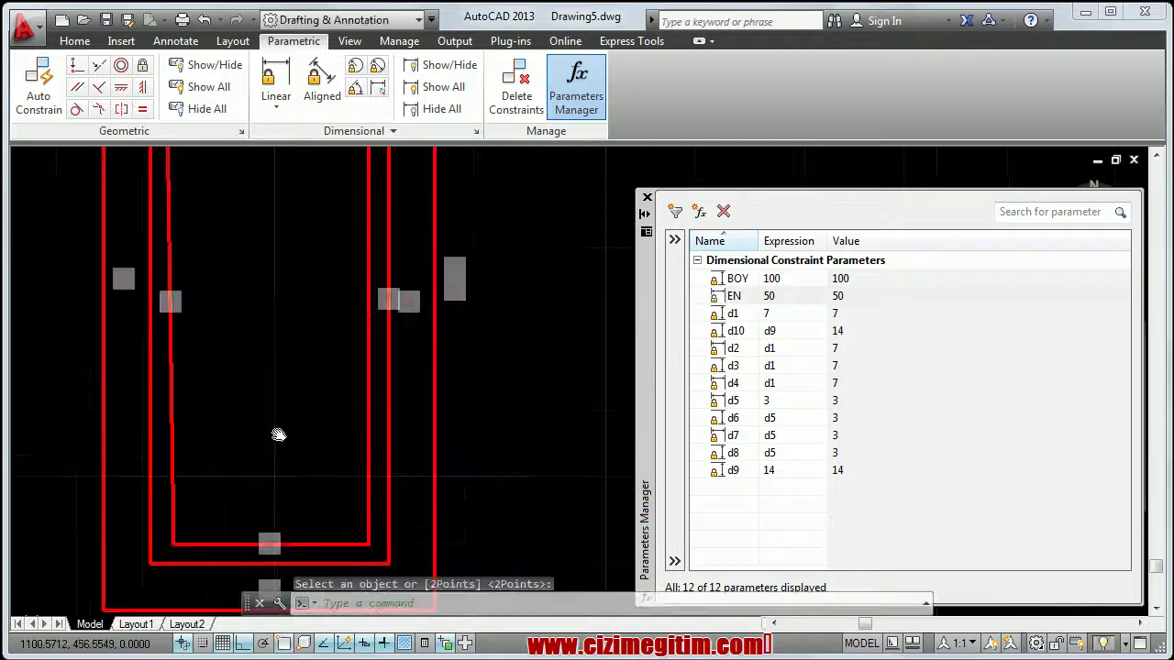
scroll(270, 302, "down", 2)
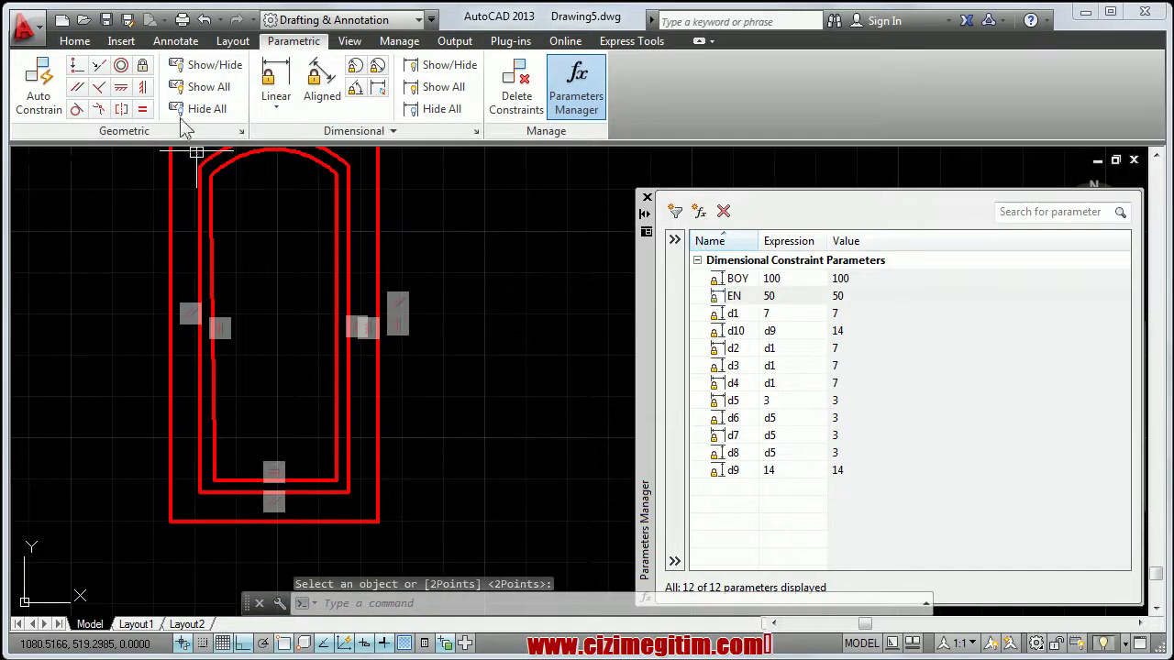
left_click(142, 86)
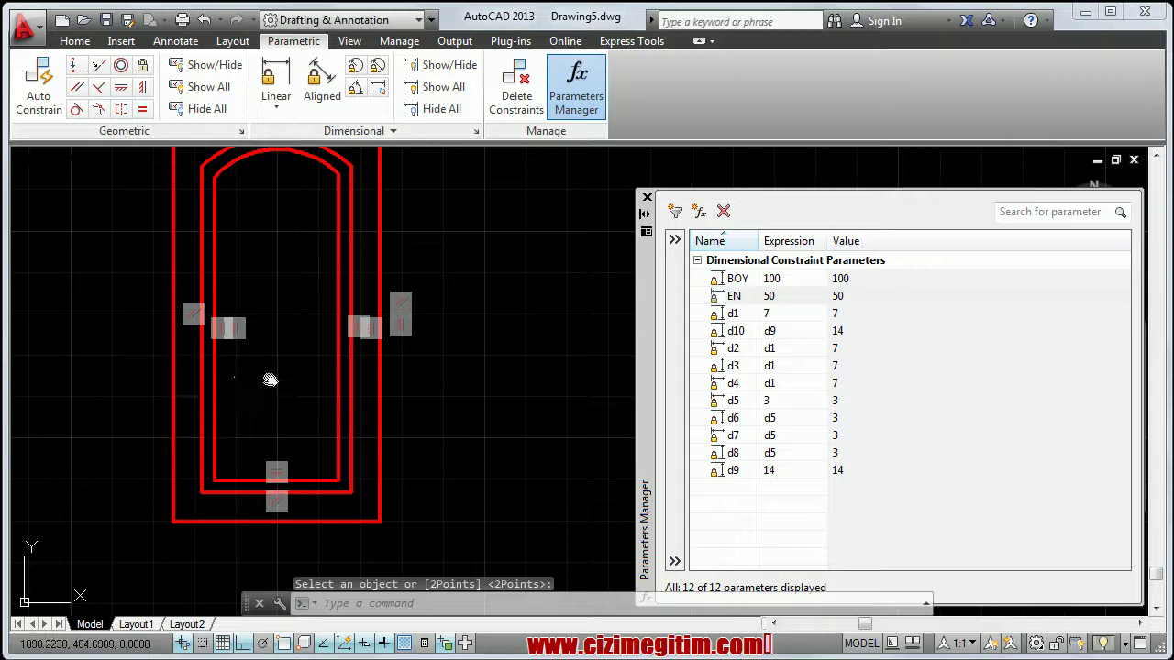
mouse_move(267, 377)
middle_mouse_down()
mouse_move(302, 459)
mouse_move(295, 442)
middle_mouse_up()
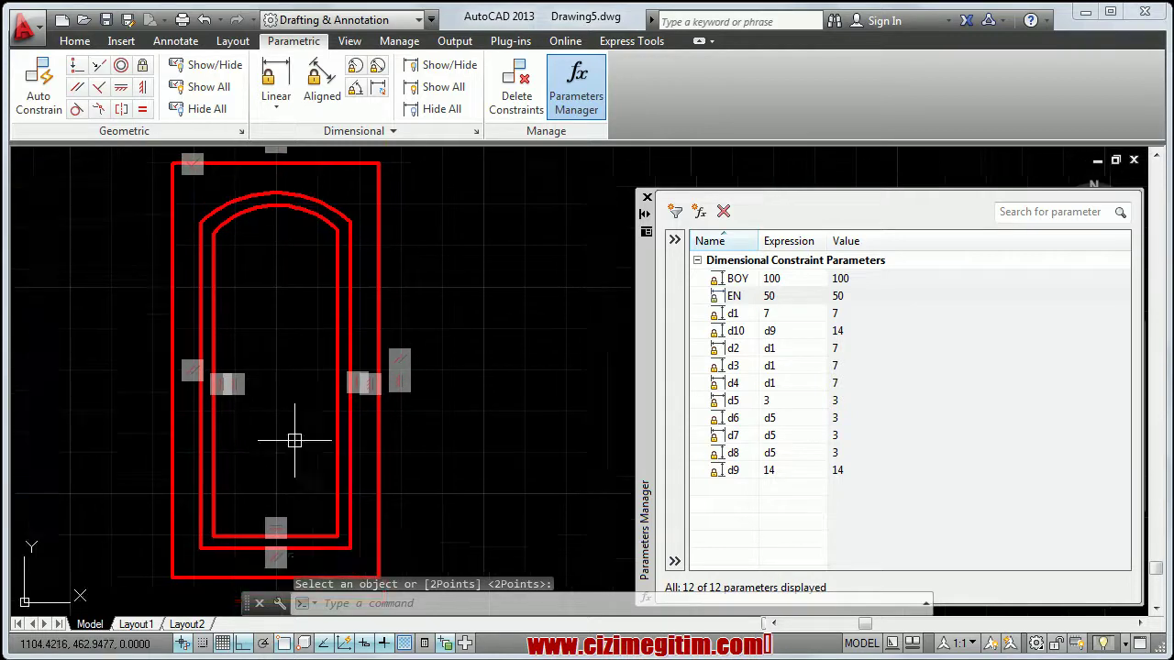
scroll(295, 441, "down", 2)
double_click(804, 283)
type("12")
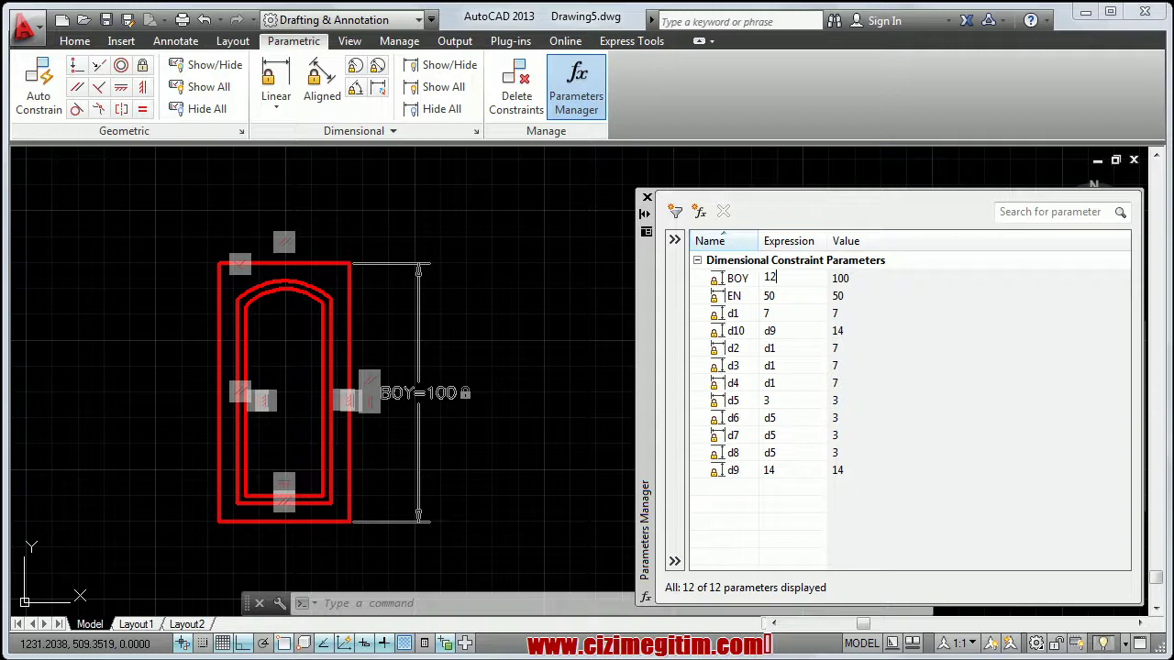
type("0")
key("Return")
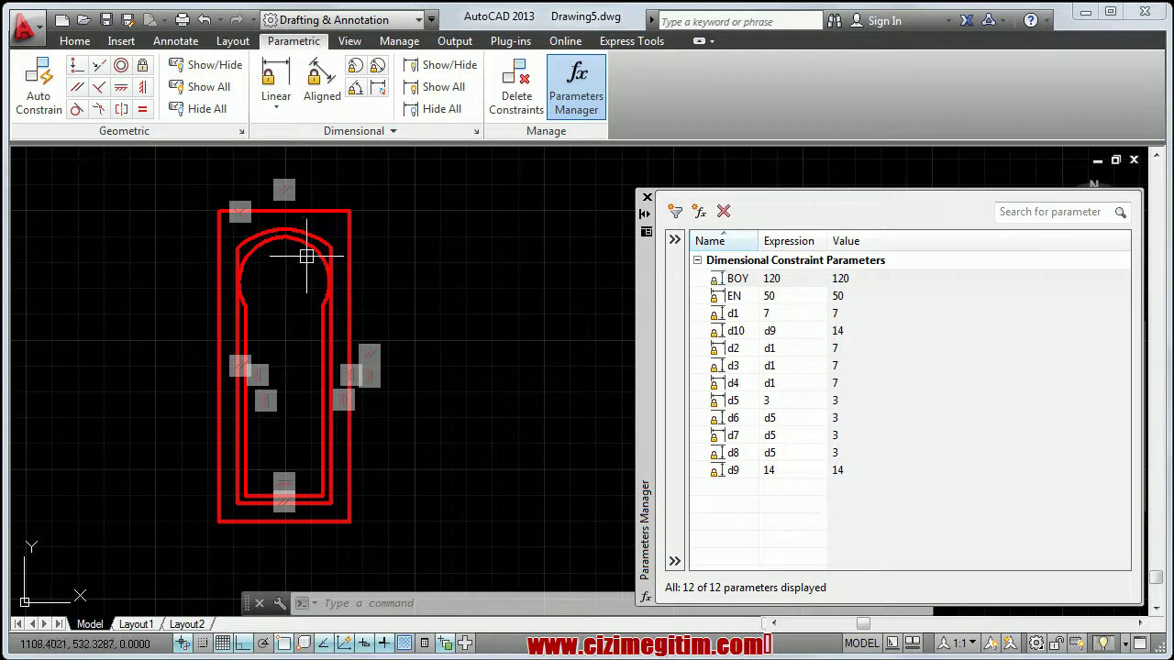
middle_click_drag(307, 256, 309, 286)
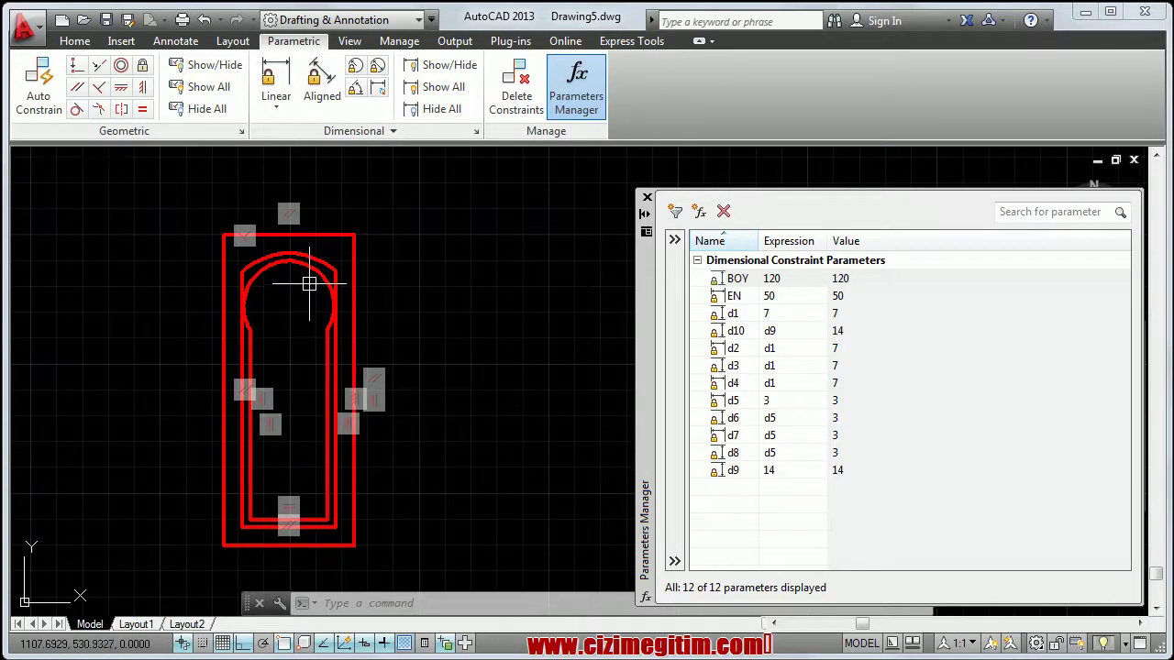
scroll(309, 285, "up", 4)
scroll(322, 284, "down", 1)
scroll(304, 296, "down", 2)
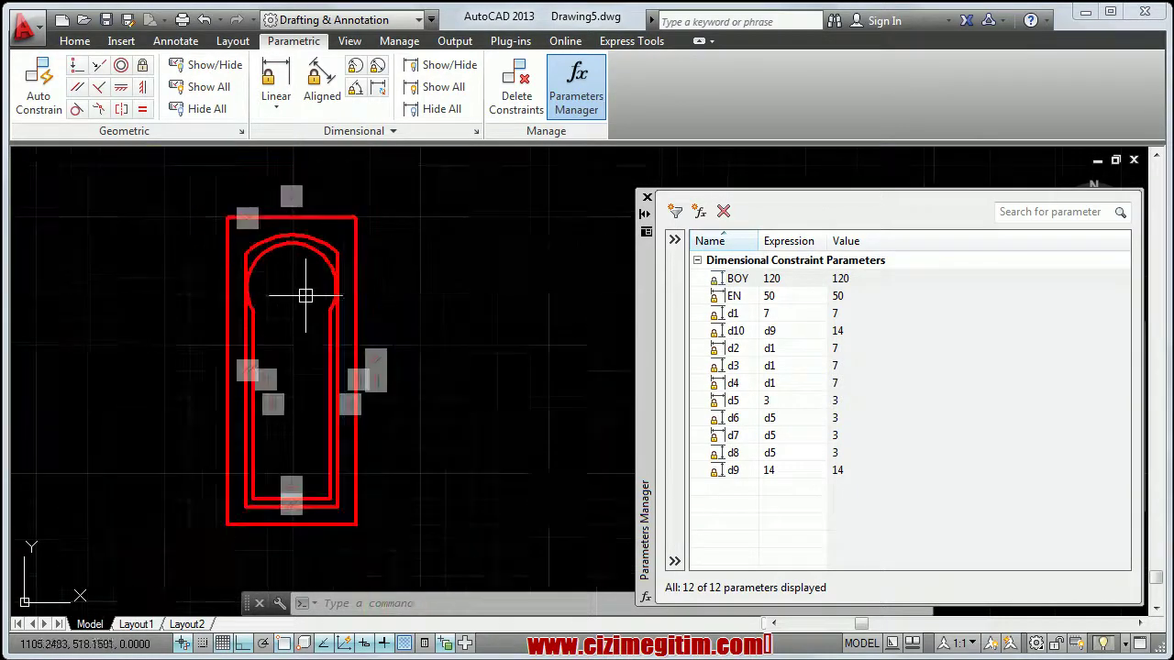
scroll(309, 293, "up", 2)
left_click(787, 278)
left_click(786, 277)
type("100")
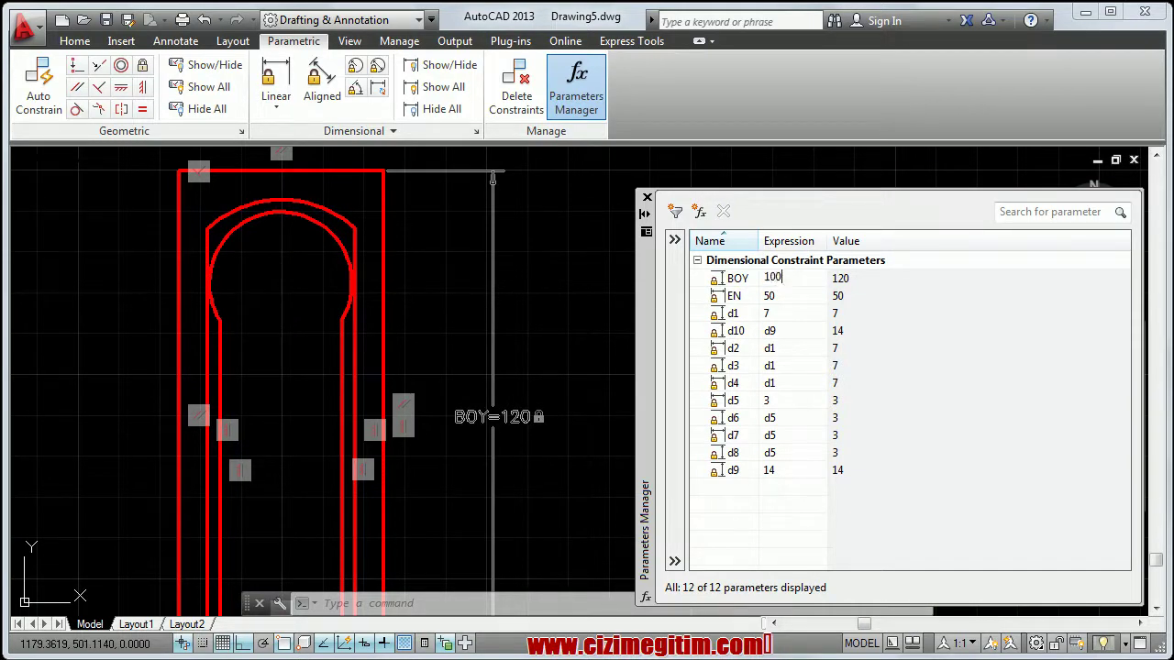
key("Return")
scroll(348, 303, "up", 1)
scroll(366, 262, "up", 1)
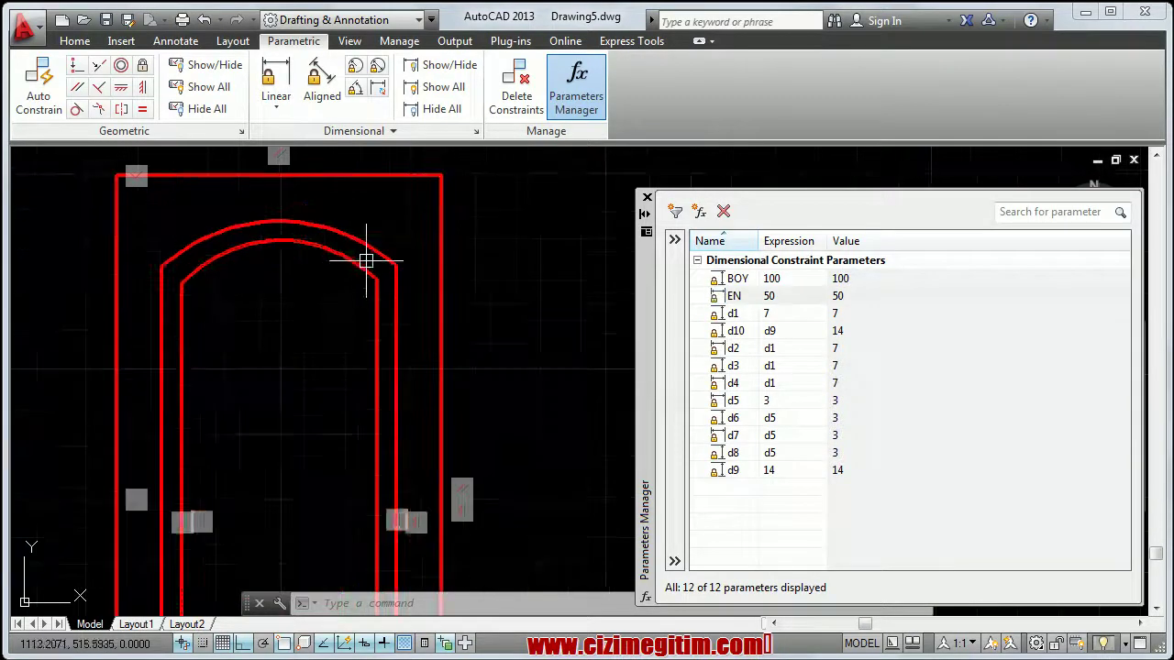
left_click(366, 264)
middle_click_drag(391, 281, 365, 353)
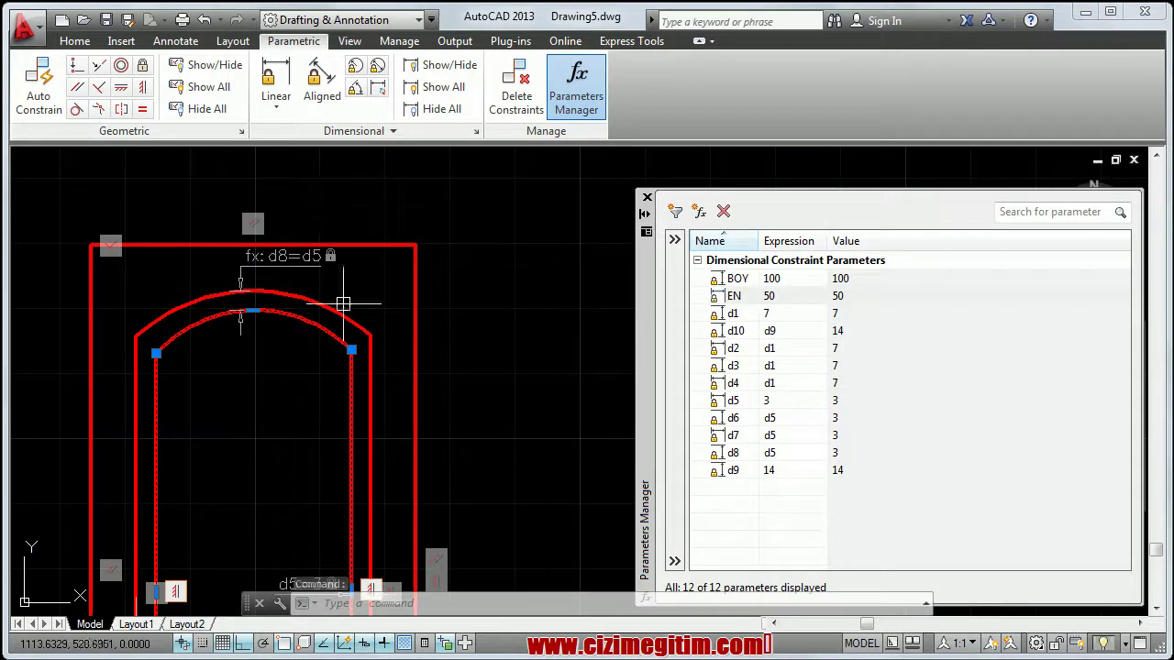
Add linear constraint d11 (16.0663) from the right arch end to the outer top edge.
left_click(284, 78)
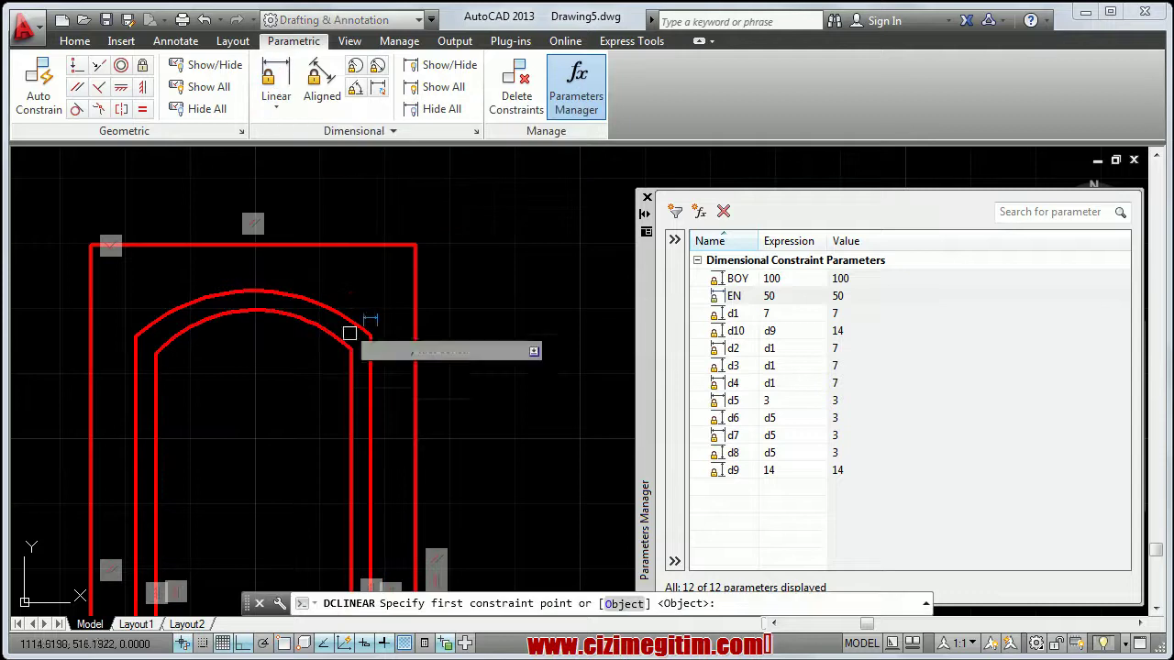
left_click(350, 346)
left_click(415, 246)
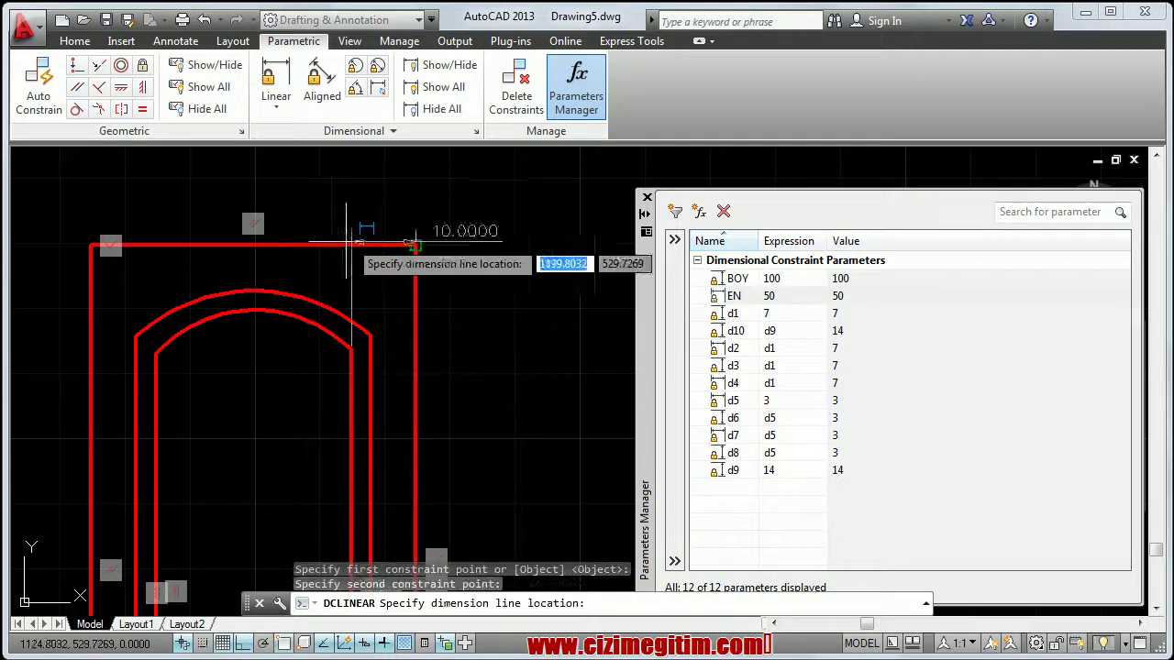
scroll(340, 266, "up", 2)
left_click(336, 273)
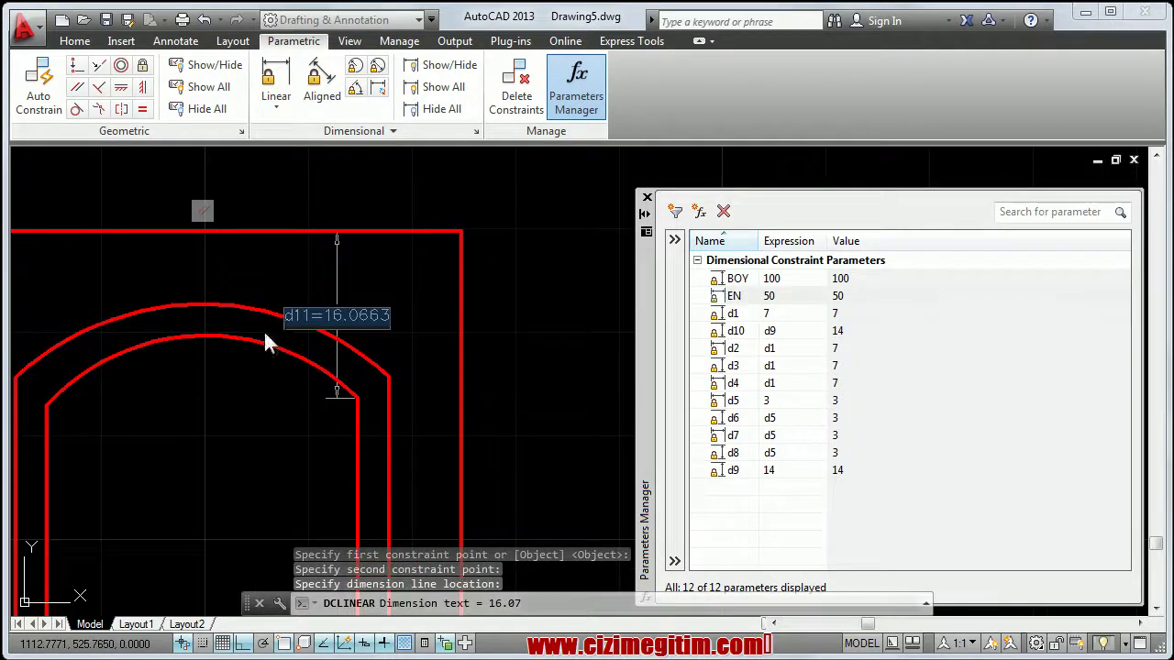
key("Return")
Add linear constraint d12 (16.6631) from the outer top edge to the left arch end.
scroll(178, 401, "up", 2)
scroll(287, 337, "down", 2)
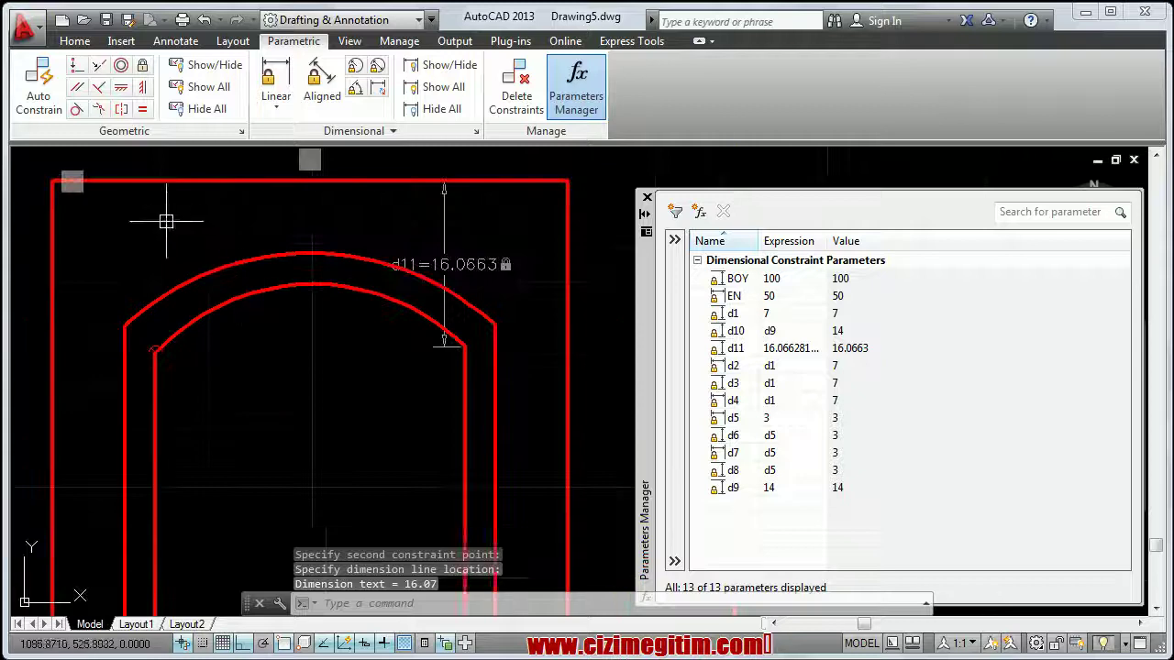
key("Return")
left_click(72, 182)
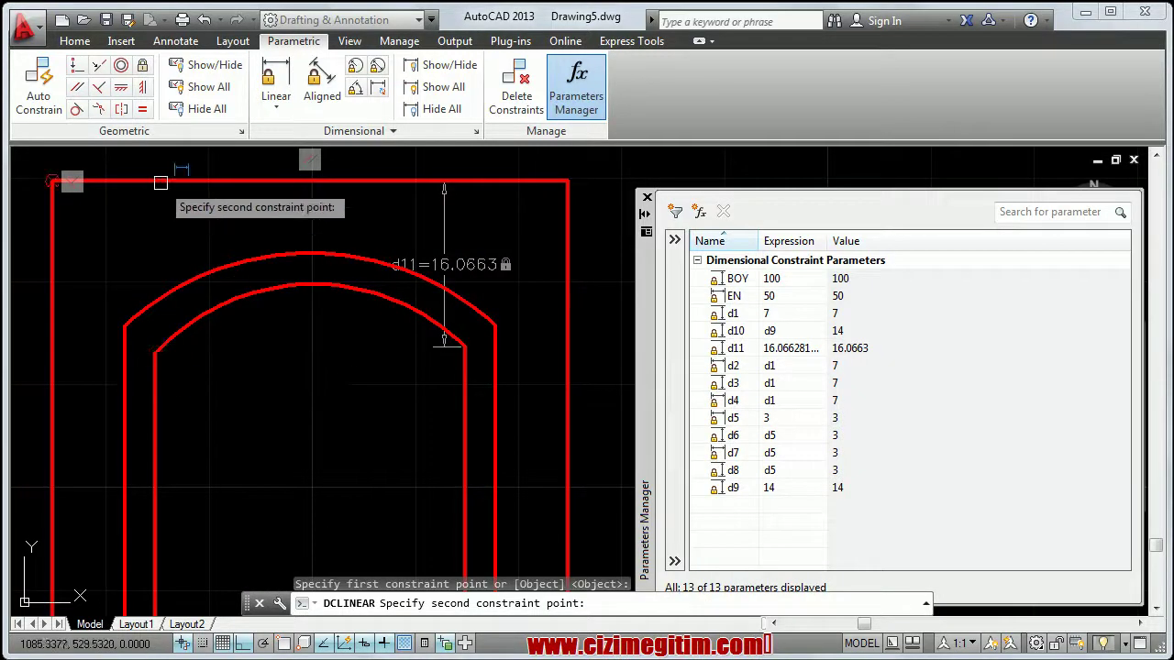
left_click(183, 180)
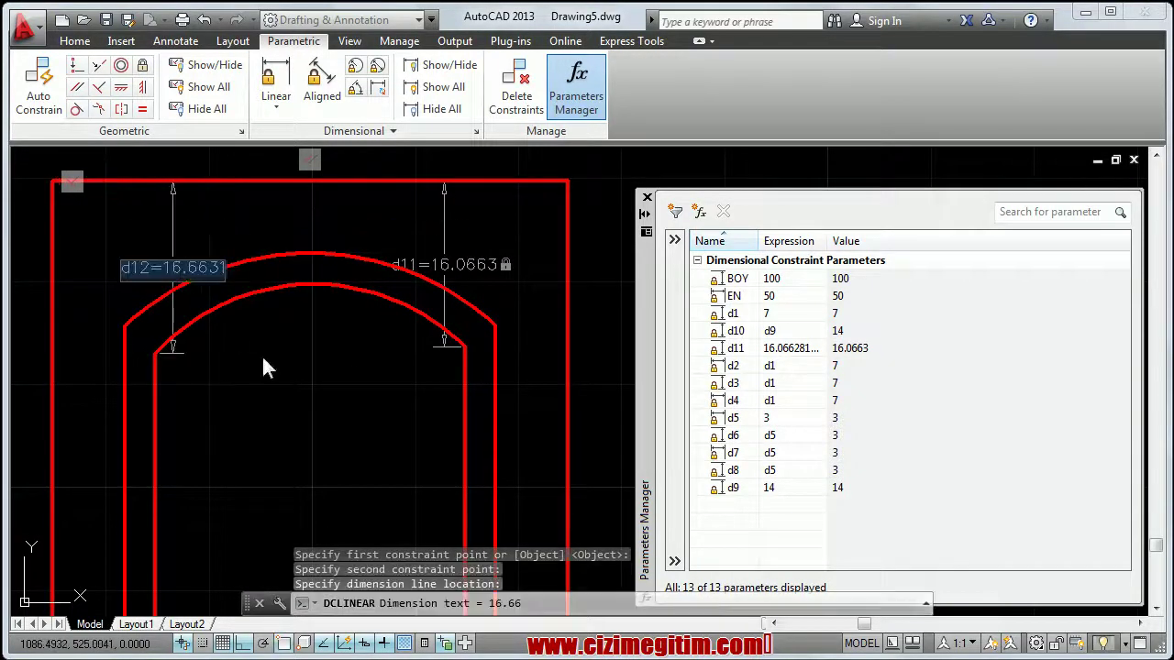
left_click(179, 365)
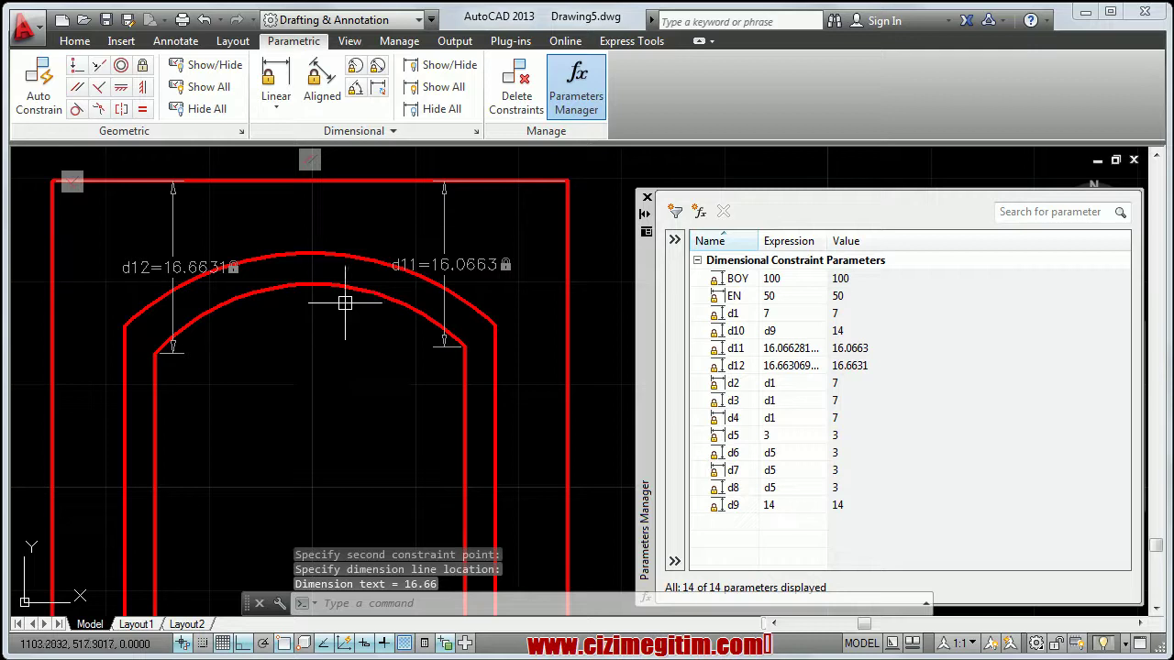
scroll(279, 367, "down", 3)
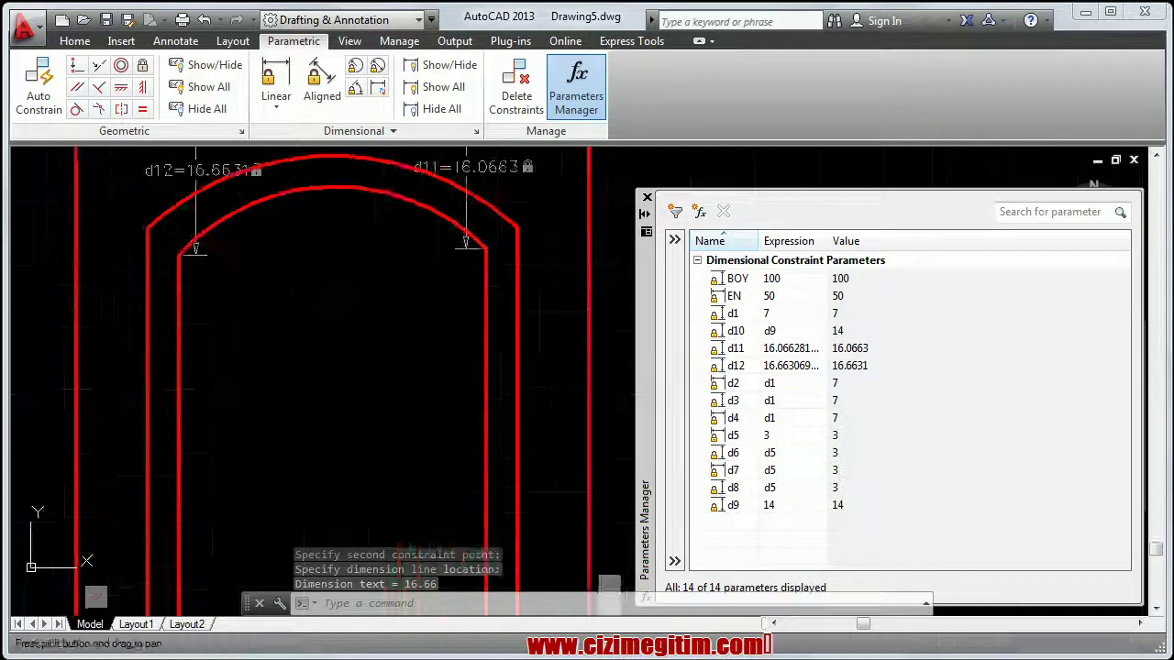
middle_click_drag(261, 340, 266, 324)
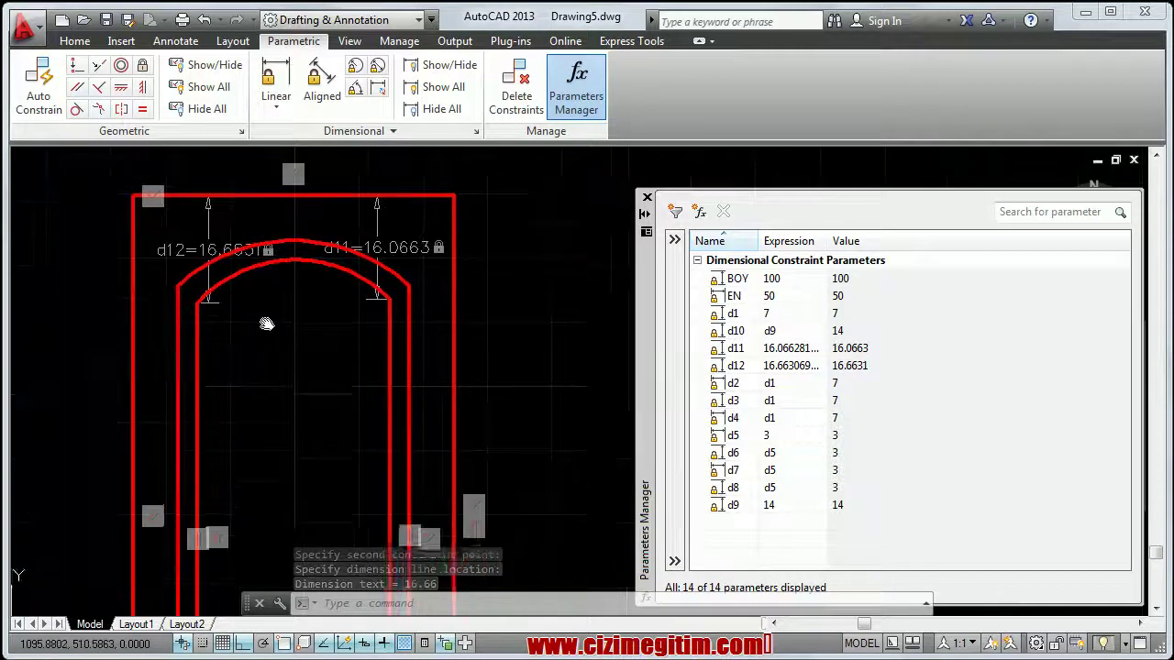
Set d12's expression to d11 so both arch-end heights read 16.0663.
double_click(798, 282)
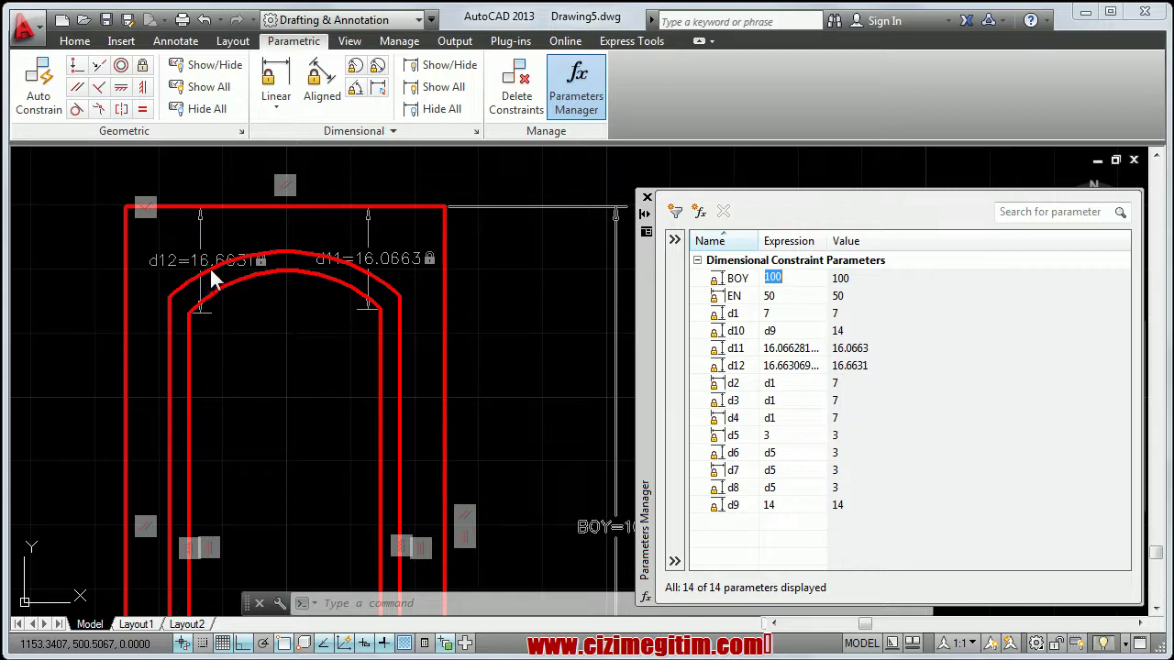
left_click(299, 361)
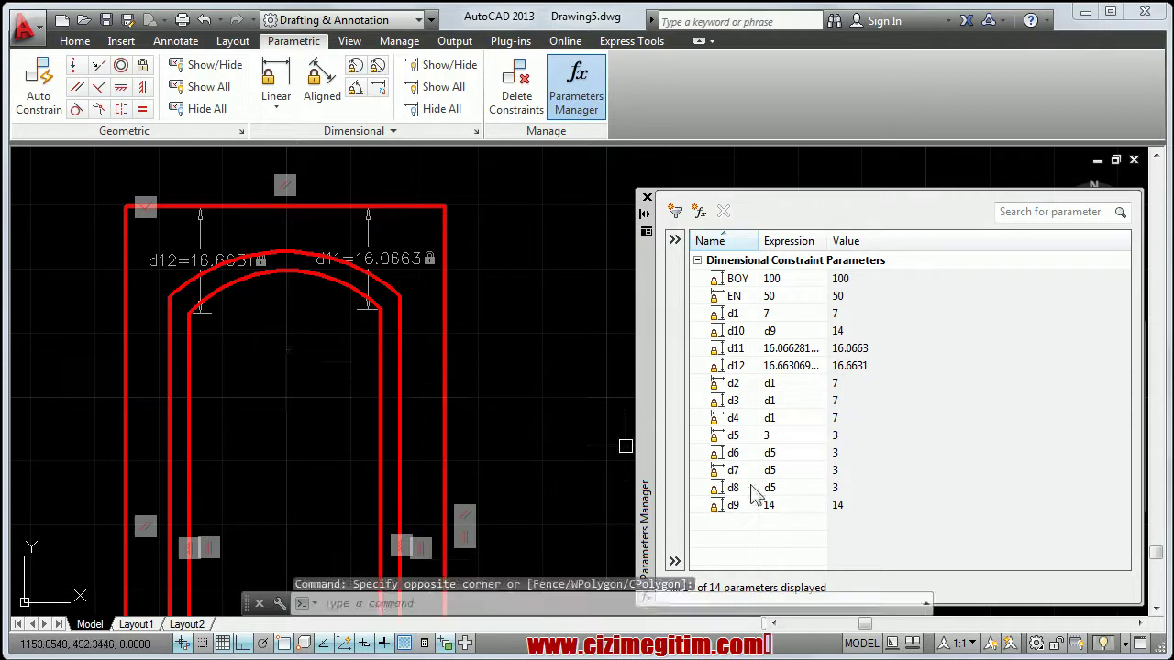
left_click(796, 357)
left_click(793, 365)
left_click(793, 365)
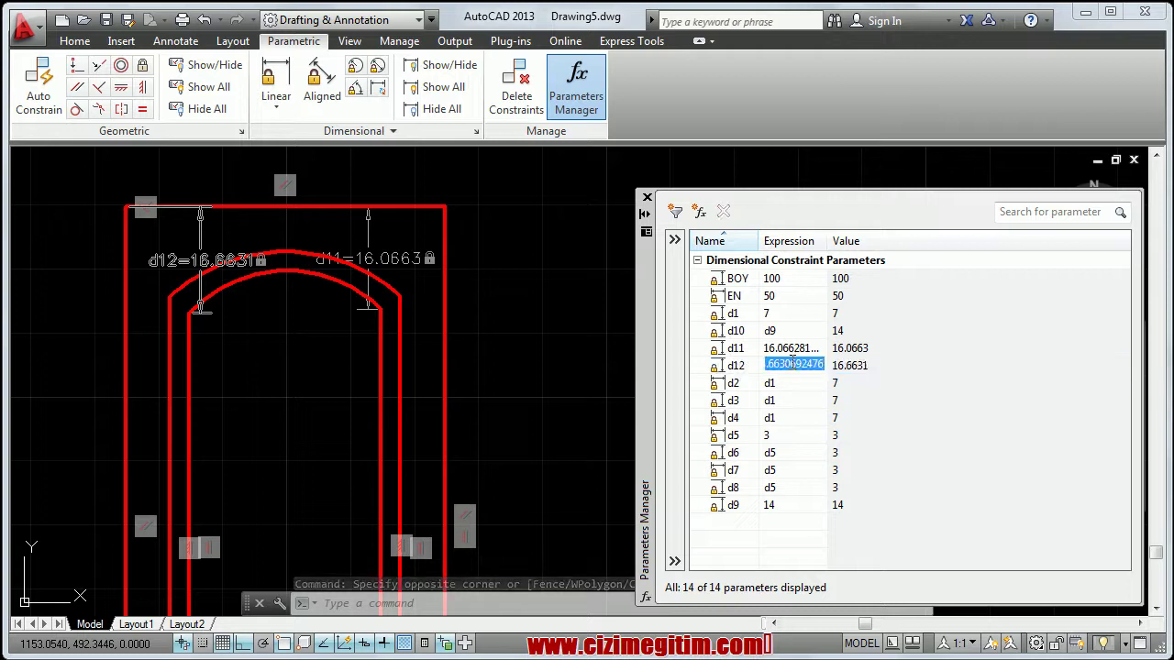
type("d11")
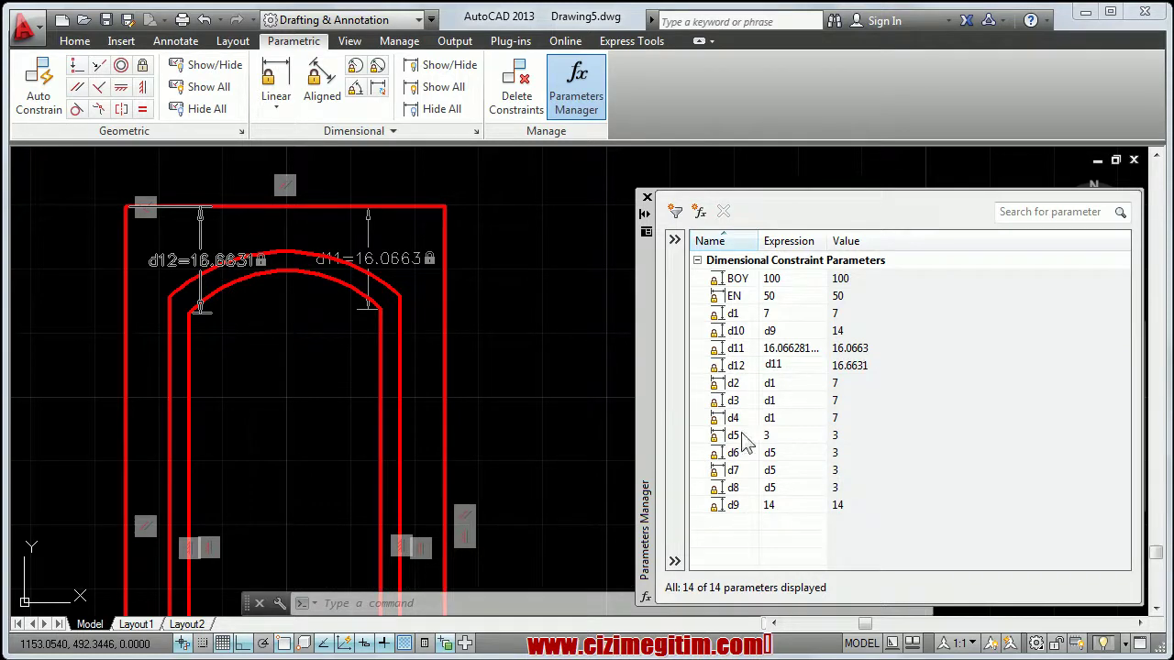
left_click(739, 537)
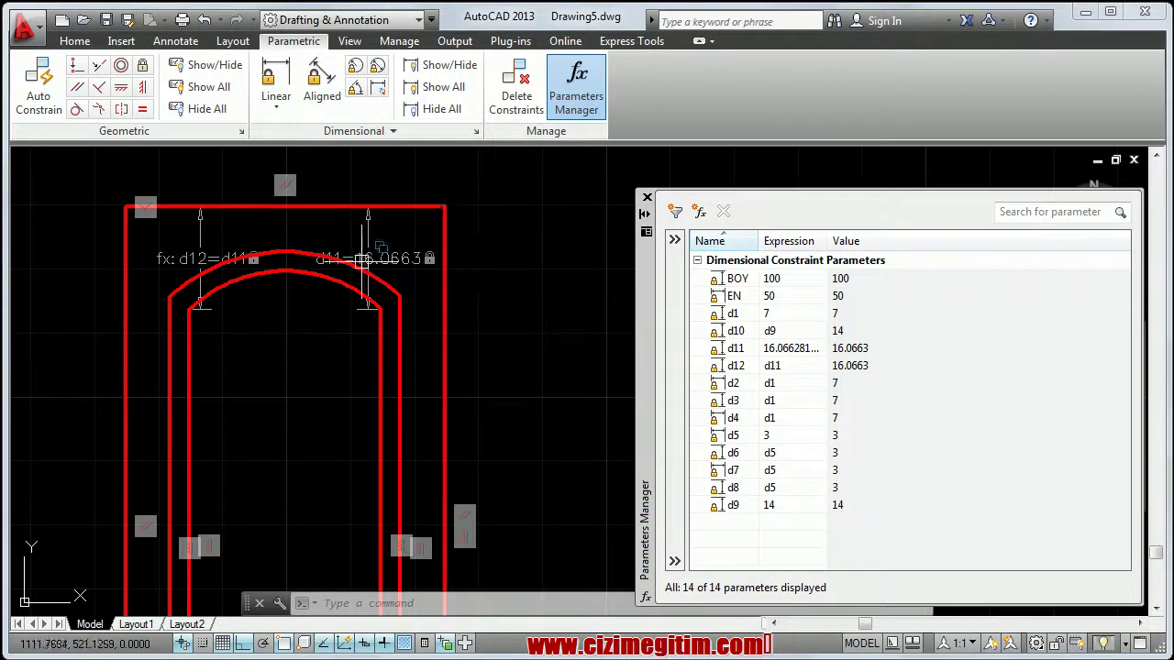
Change BOY's expression to 140.
left_click(803, 280)
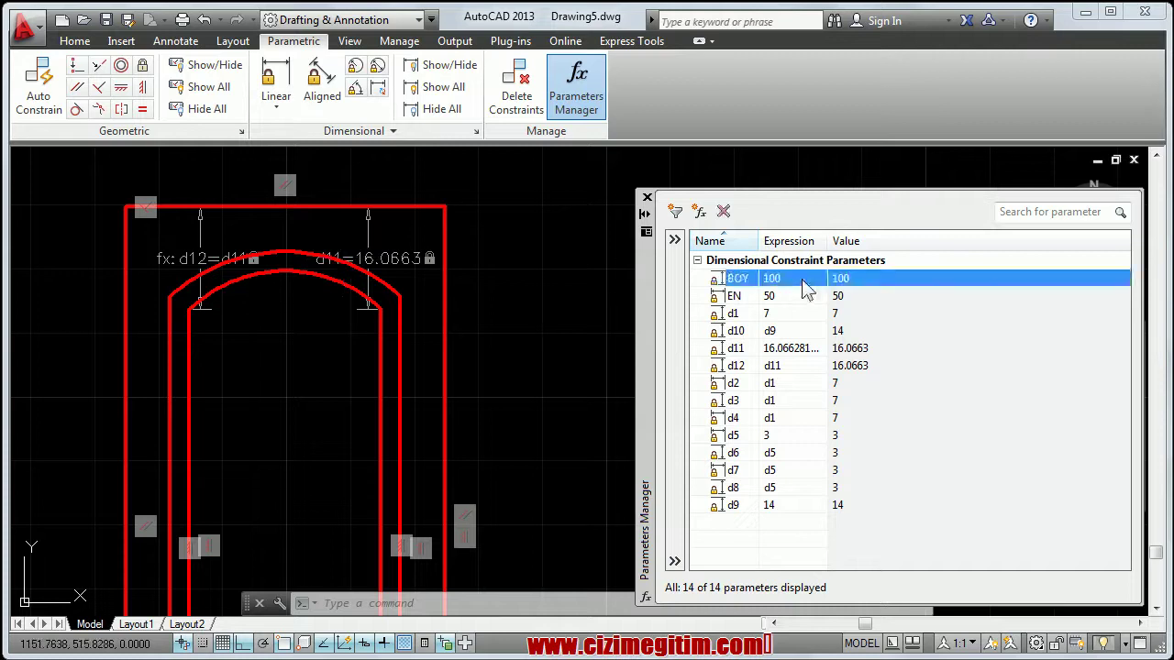
left_click(803, 280)
type("0")
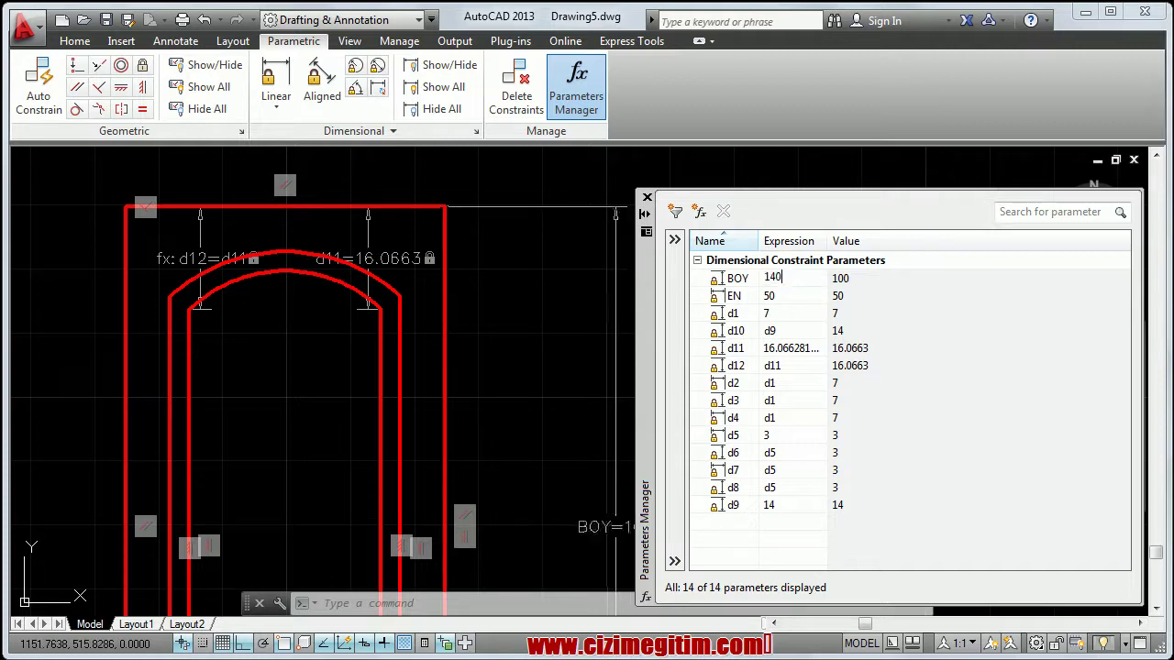
key("Return")
Change EN's expression from 50 to 80 and zoom to check the resized frame.
scroll(288, 328, "down", 2)
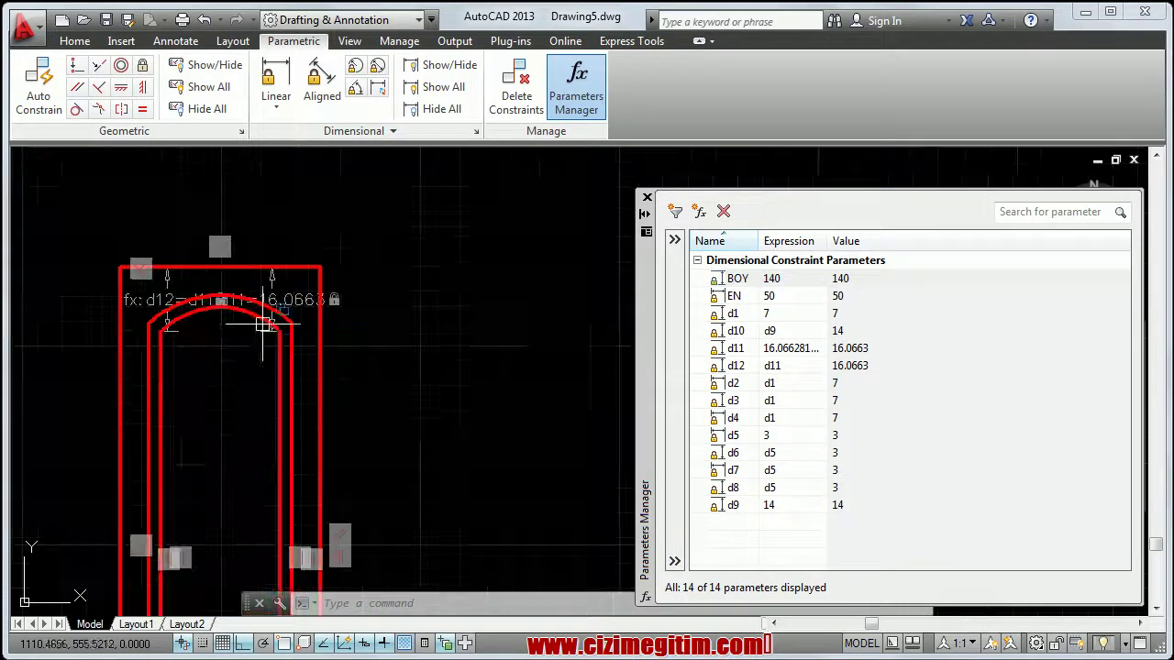
double_click(781, 296)
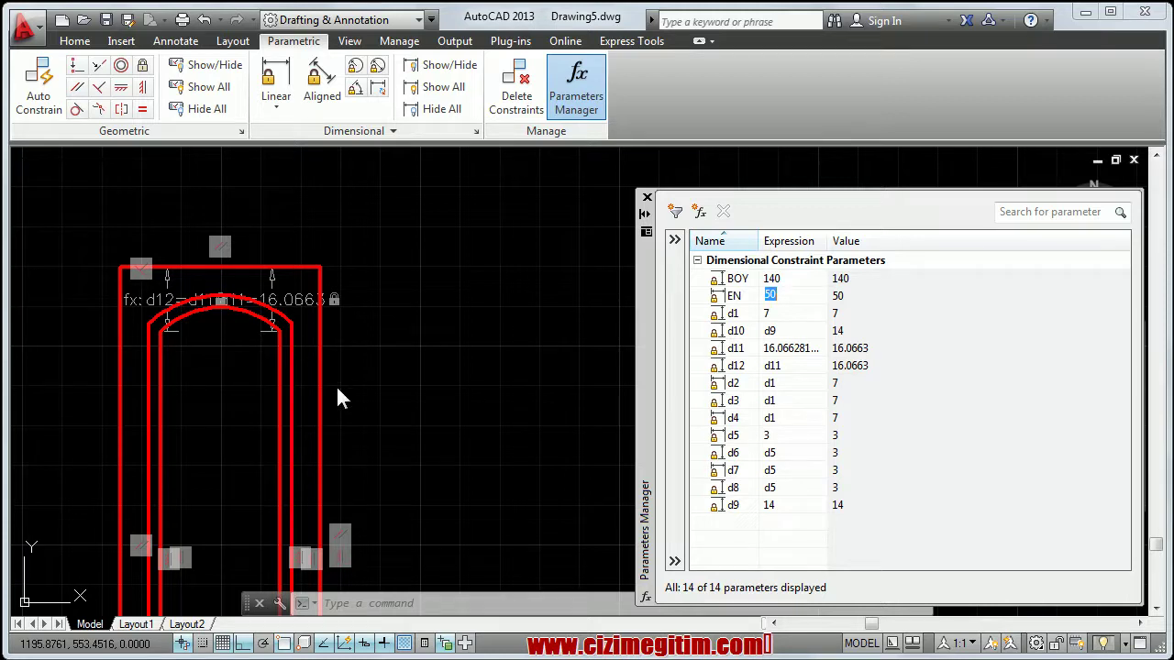
type("80")
key("Return")
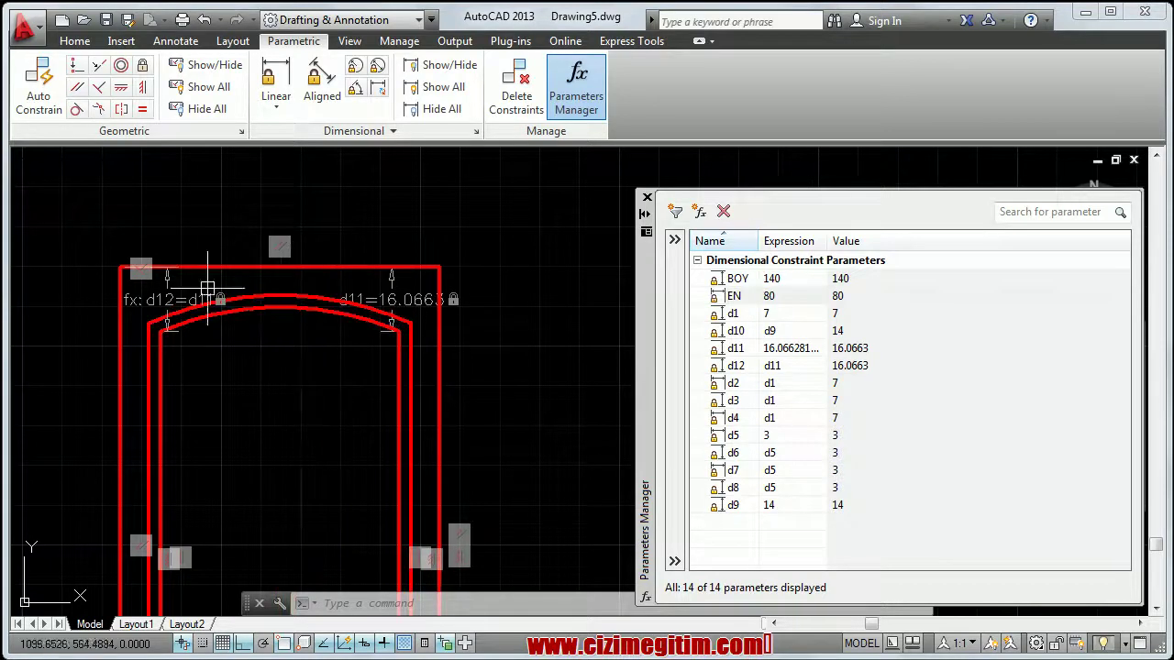
scroll(281, 401, "down", 5)
scroll(315, 325, "up", 3)
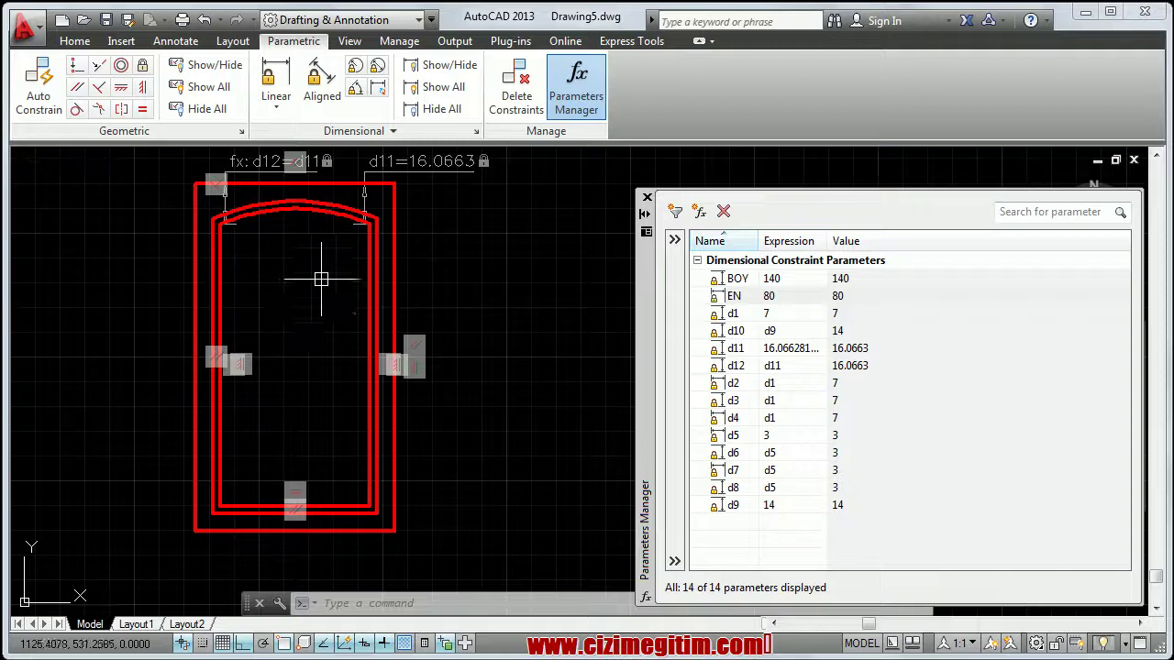
scroll(281, 283, "up", 2)
scroll(281, 284, "up", 1)
scroll(421, 326, "up", 1)
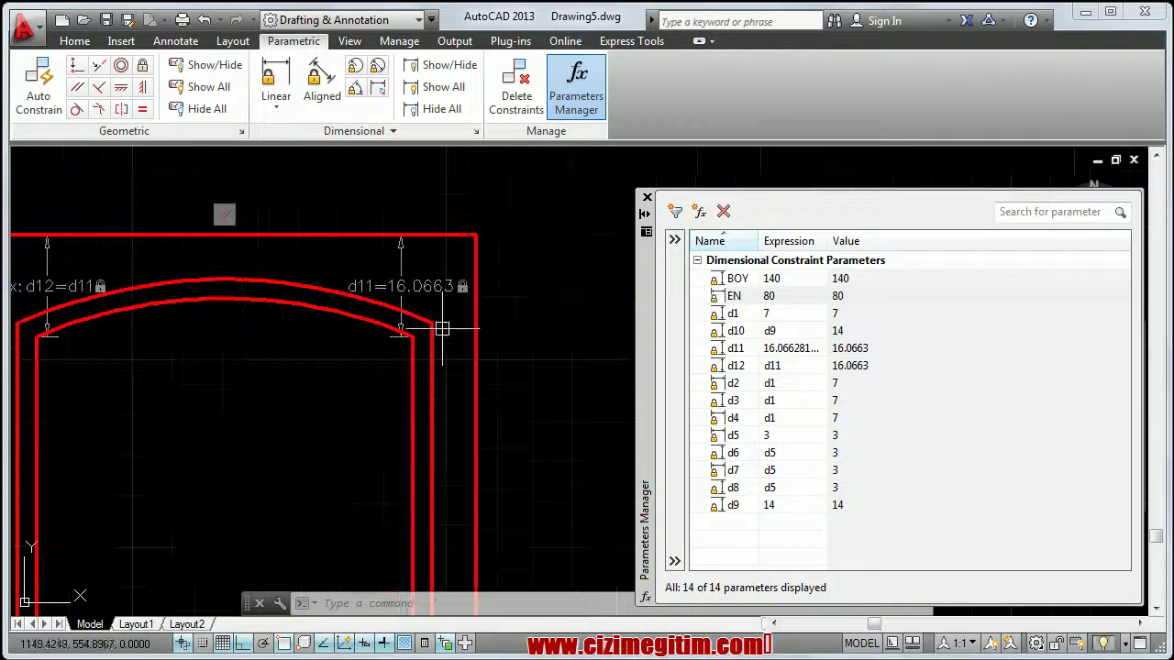
scroll(233, 309, "down", 3)
scroll(412, 328, "down", 1)
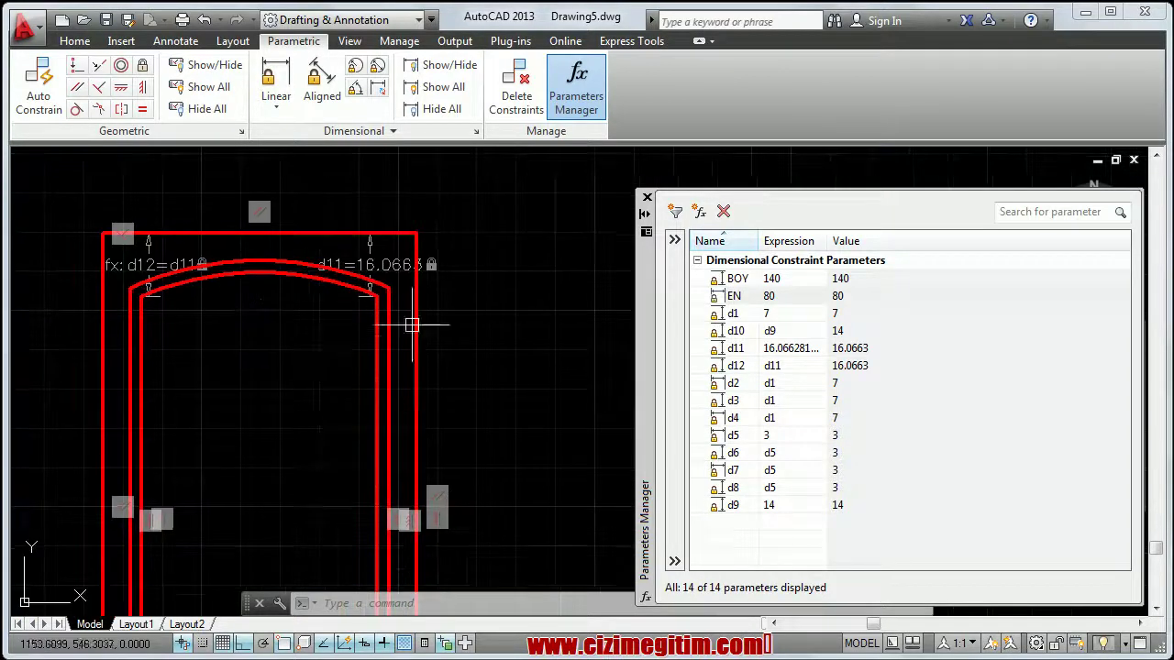
scroll(154, 301, "up", 1)
scroll(218, 367, "down", 2)
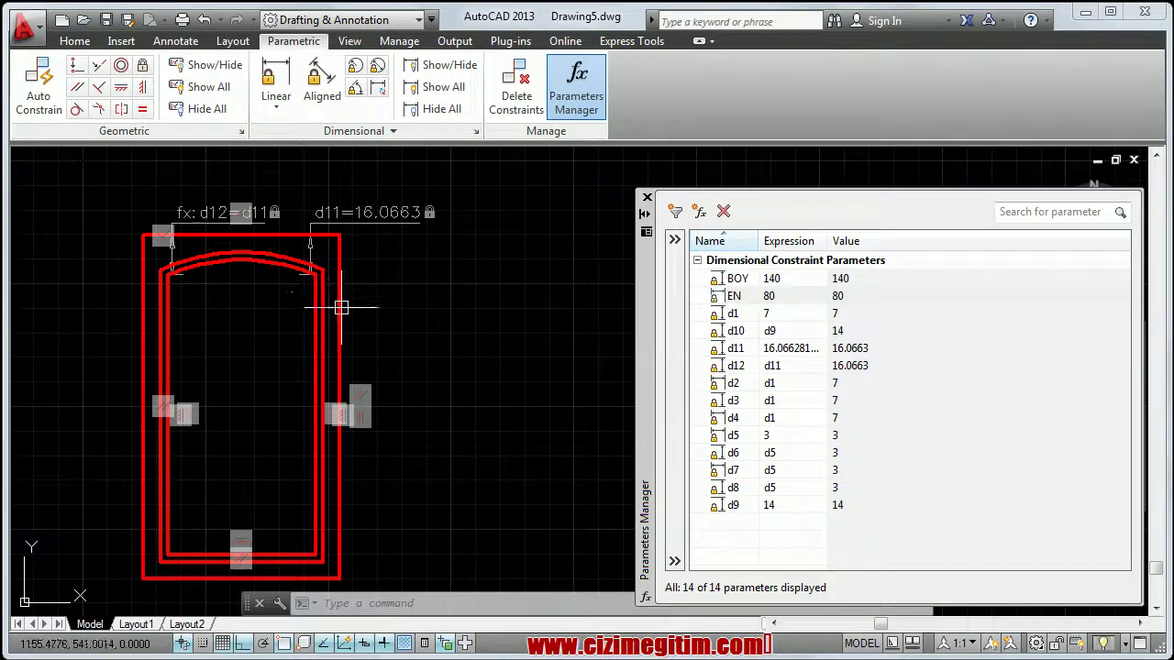
middle_click_drag(241, 326, 263, 282)
Change EN's expression to 120 to widen the frame.
left_click(775, 295)
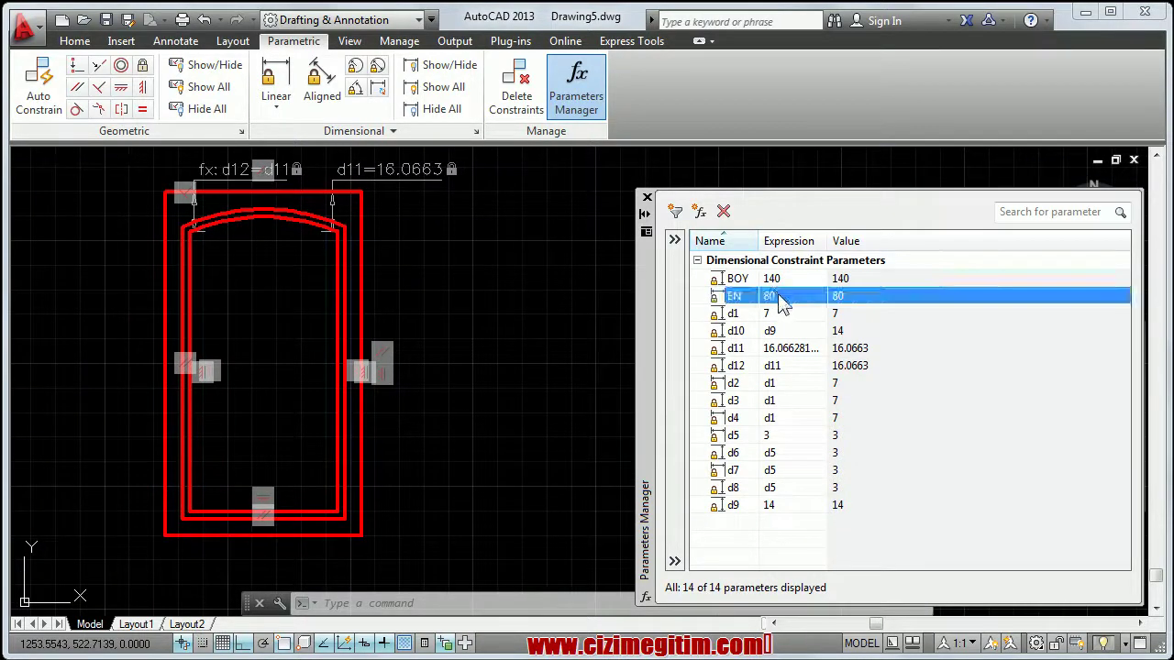
left_click(779, 295)
type("120")
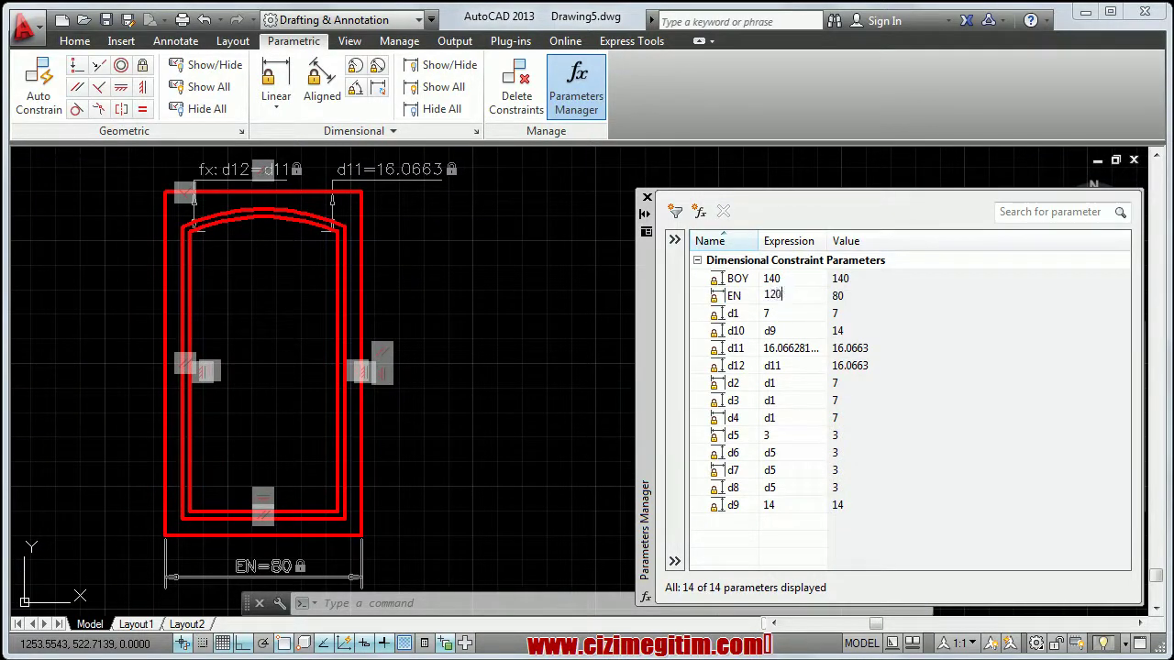
key("Return")
middle_click_drag(287, 303, 286, 360)
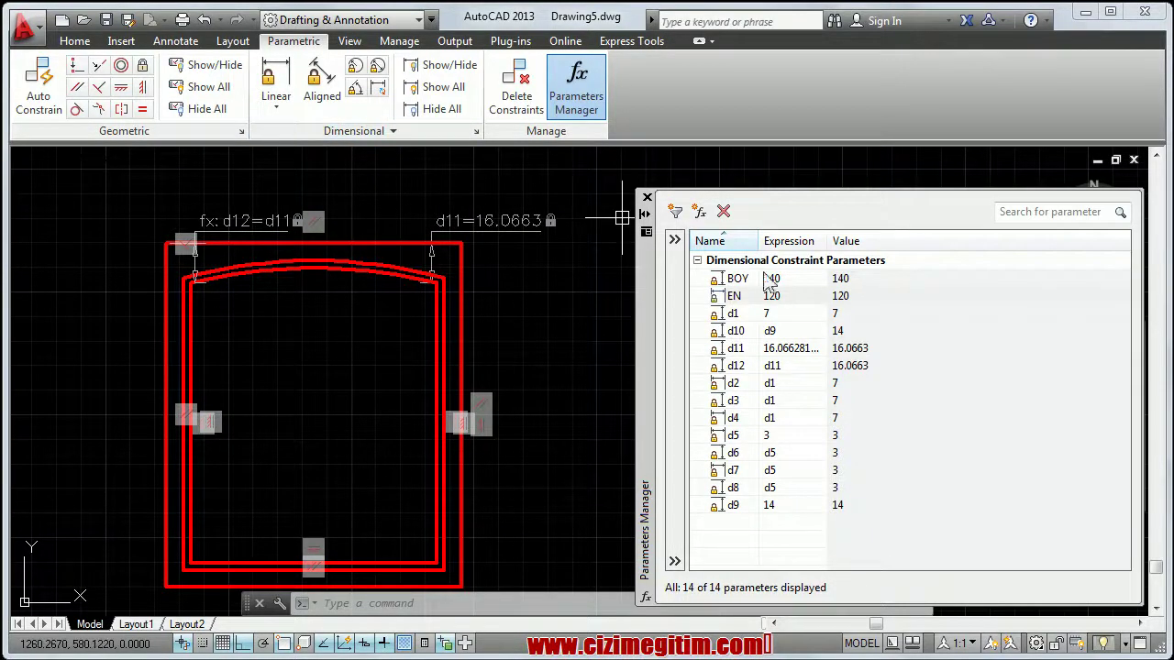
Change BOY's expression to 200 to make the frame taller.
left_click(797, 281)
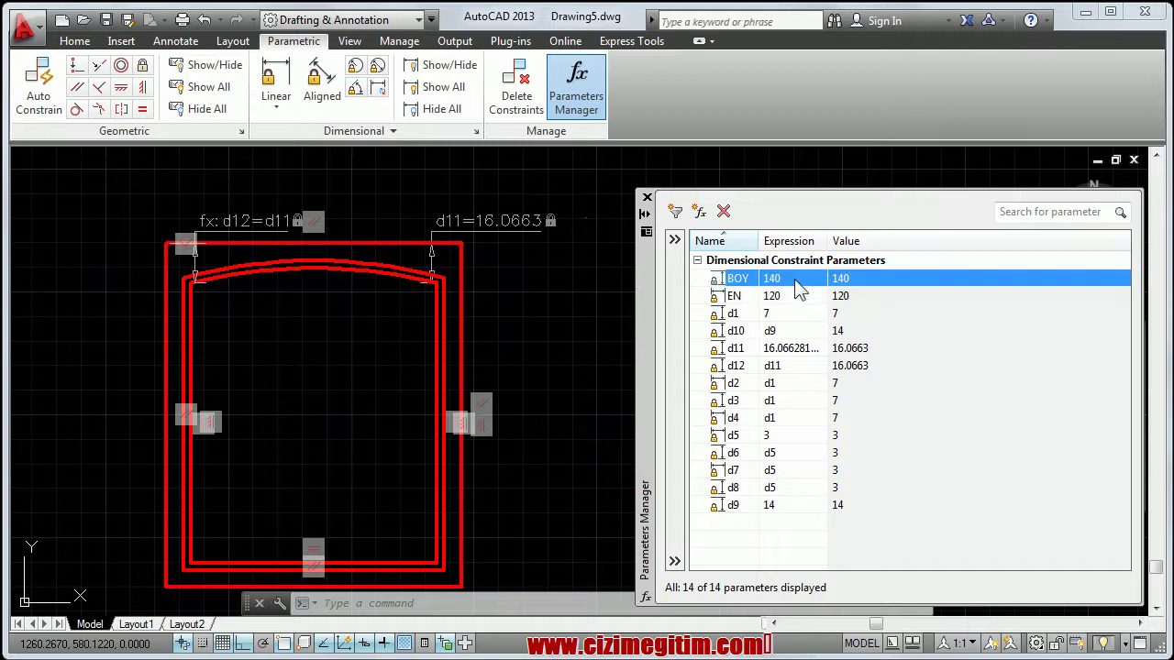
double_click(794, 279)
type("200")
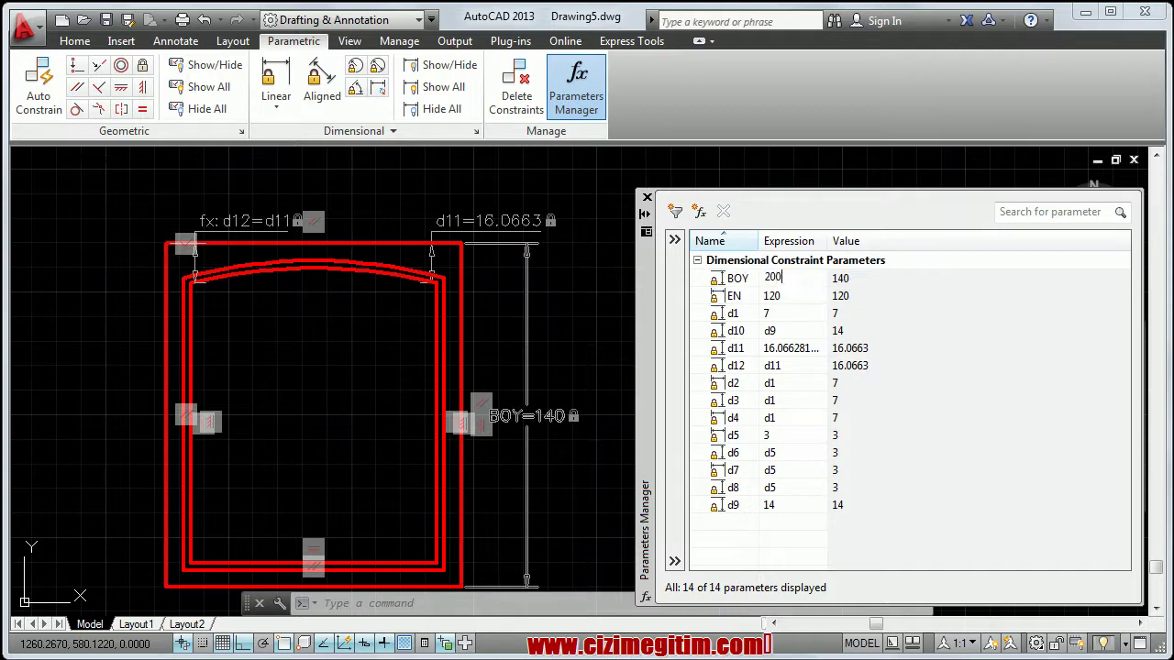
key("Return")
Pan and zoom around the enlarged frame to inspect the arch top and dimension labels.
scroll(196, 270, "down", 3)
scroll(302, 336, "down", 3)
scroll(300, 282, "up", 5)
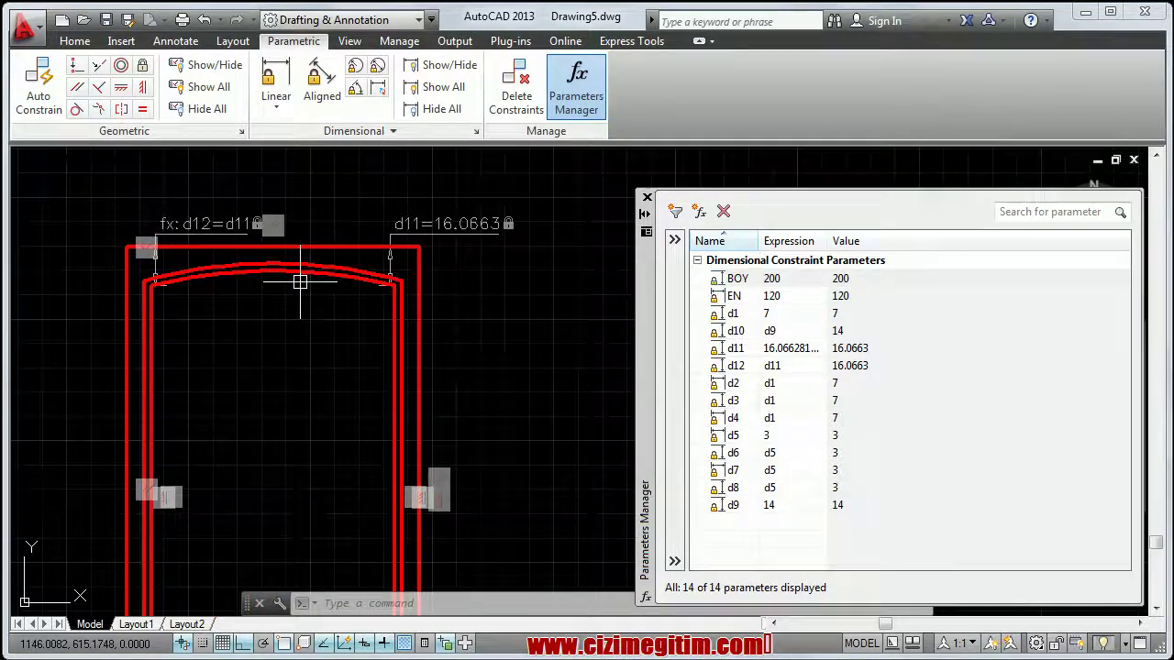
scroll(267, 265, "up", 3)
scroll(192, 265, "down", 3)
scroll(254, 304, "up", 2)
middle_click_drag(254, 303, 156, 240)
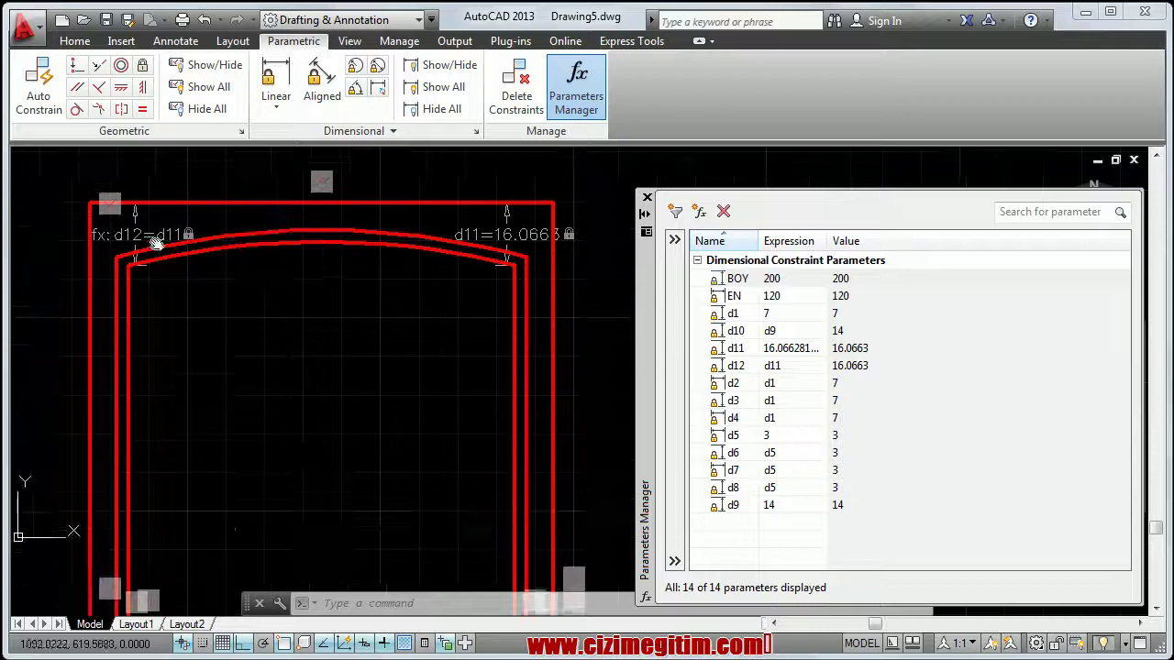
middle_click_drag(355, 240, 327, 224)
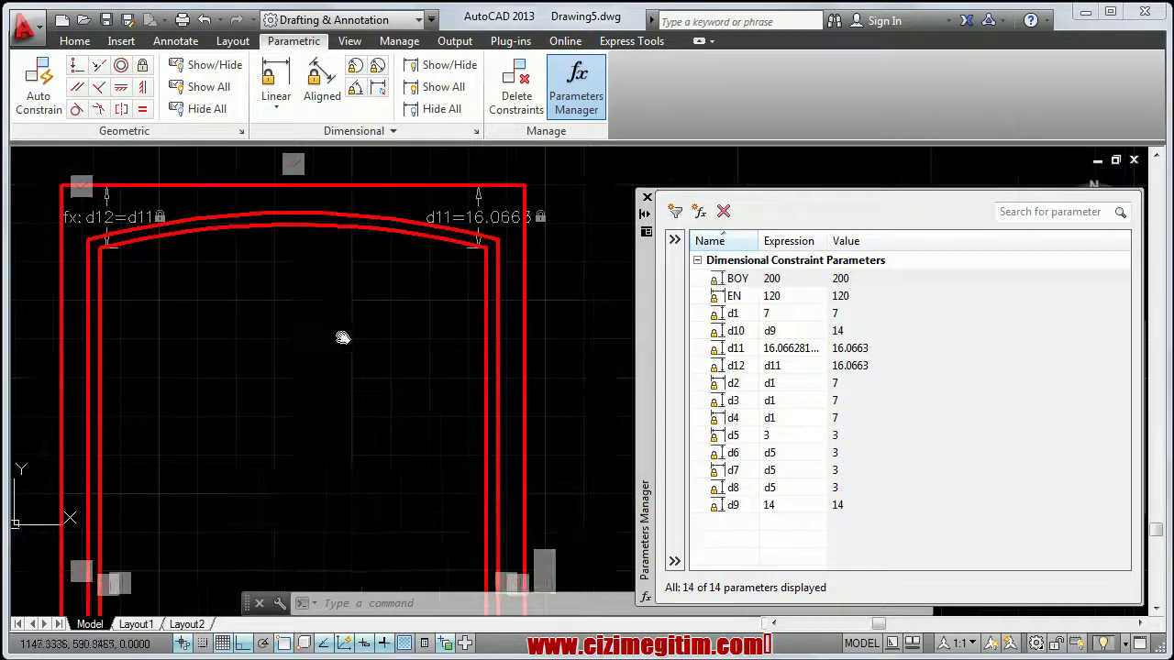
scroll(342, 338, "down", 3)
middle_click_drag(315, 367, 315, 287)
scroll(315, 283, "down", 4)
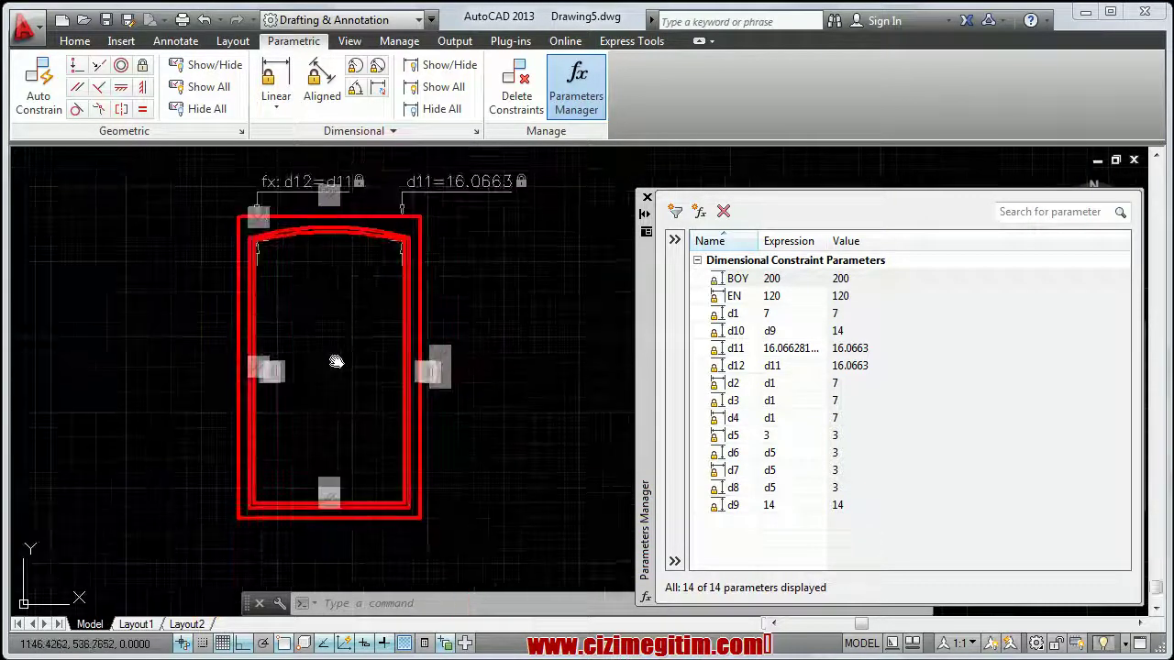
middle_click_drag(335, 362, 328, 359)
scroll(424, 441, "up", 2)
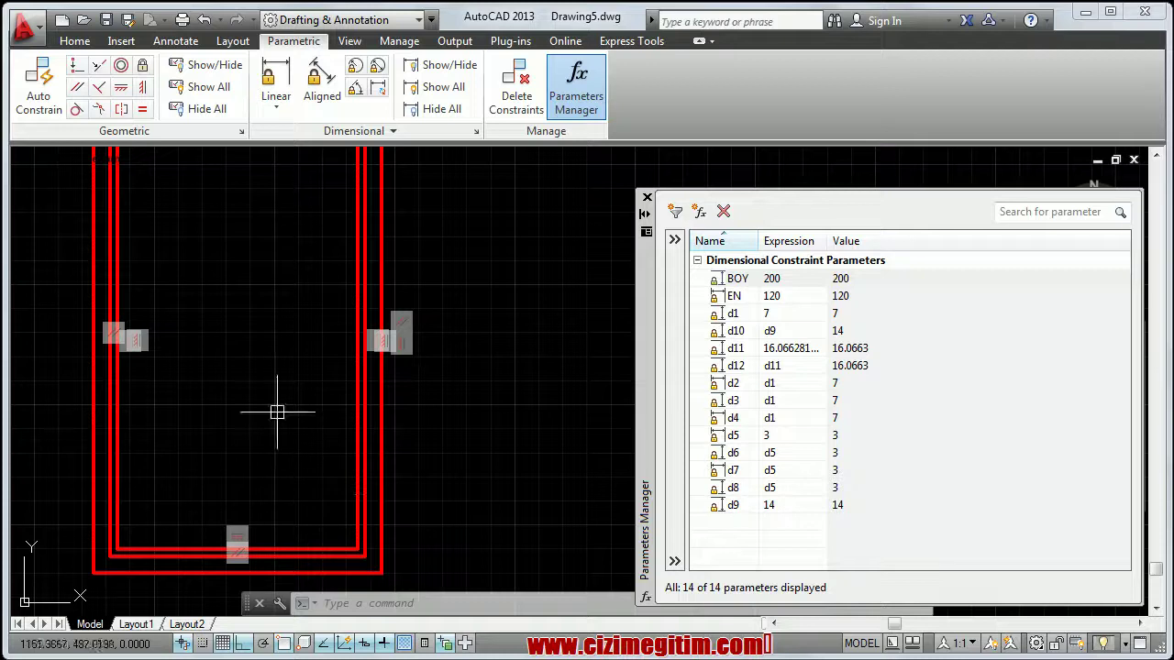
scroll(183, 327, "down", 2)
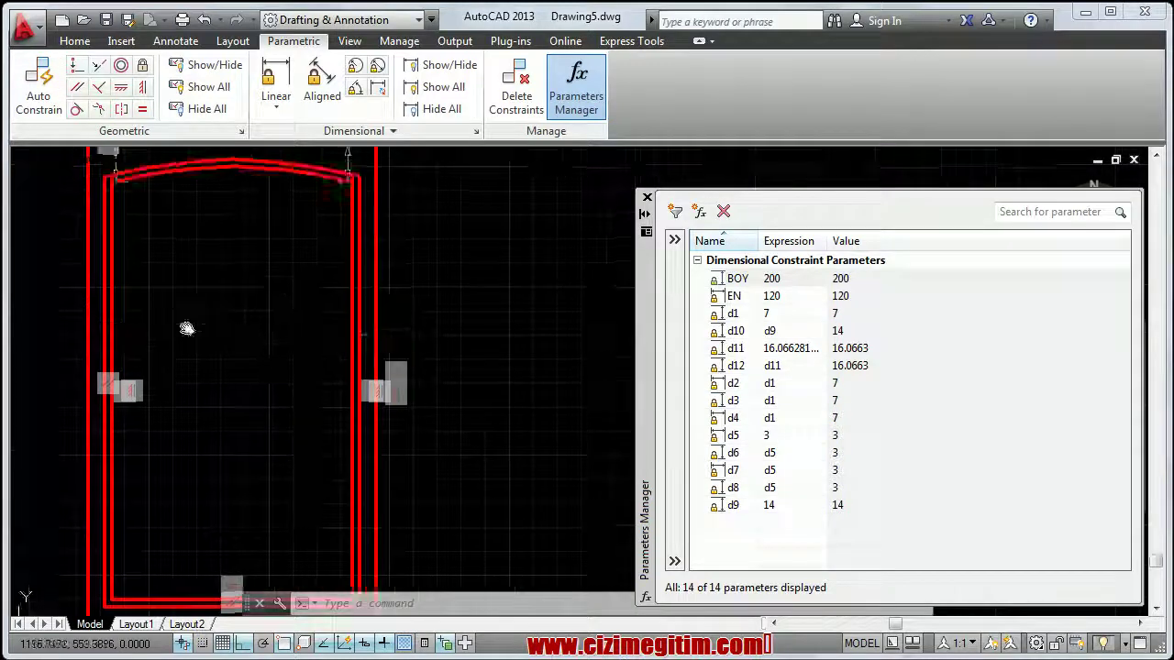
scroll(184, 327, "down", 2)
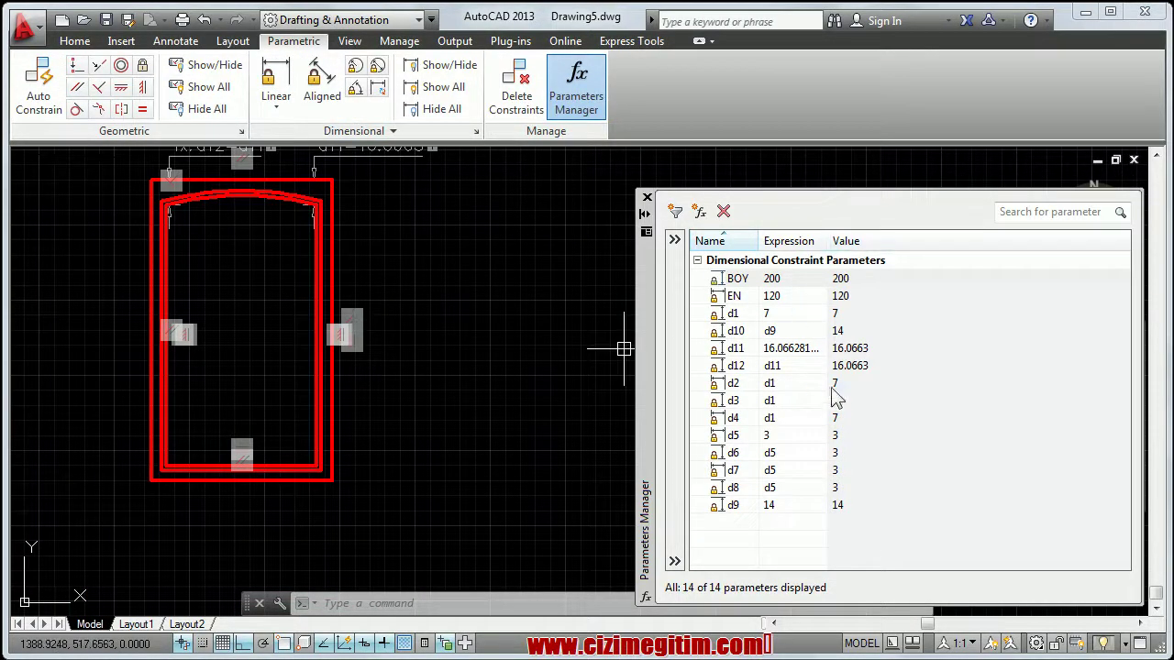
left_click_drag(649, 328, 582, 298)
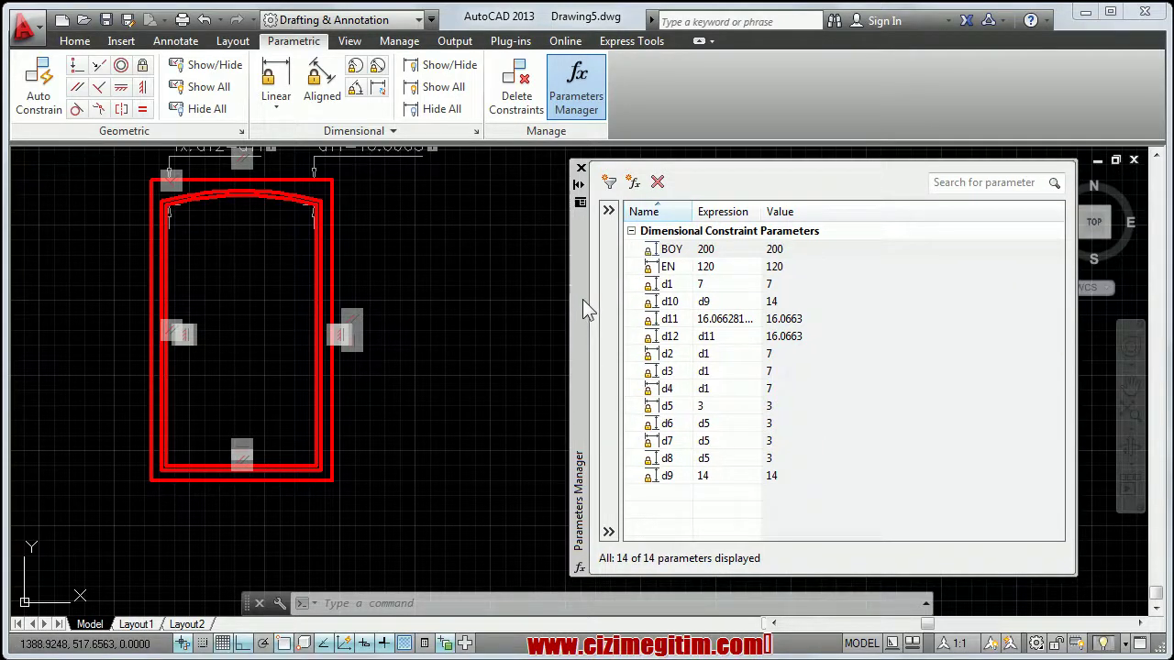
middle_click_drag(244, 272, 247, 343)
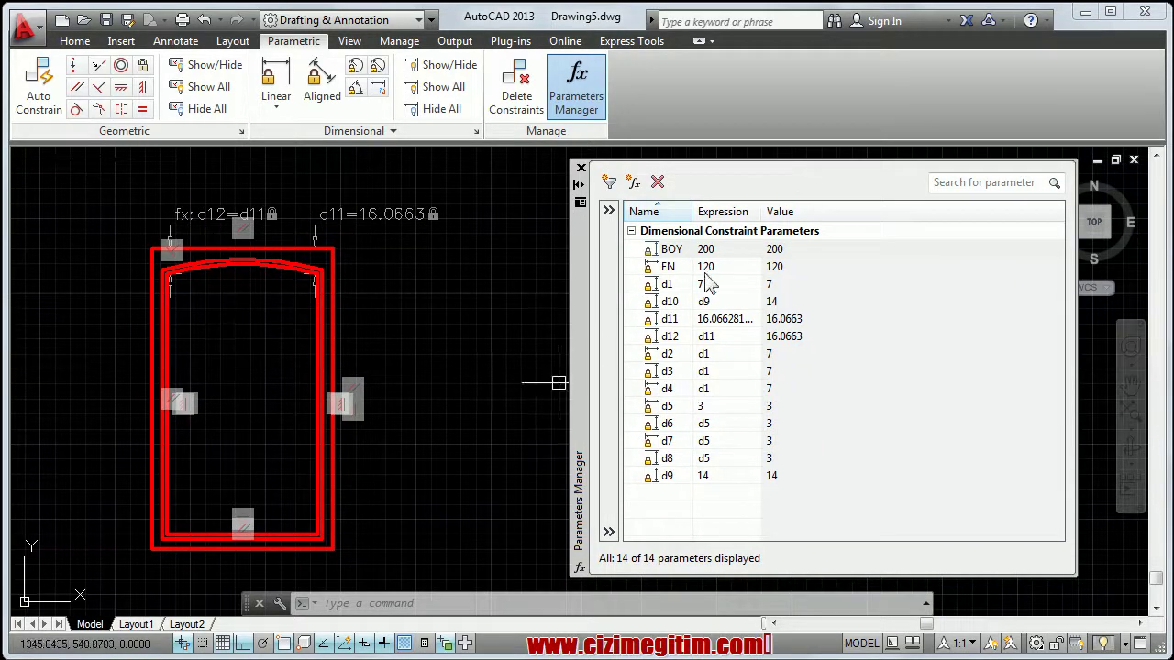